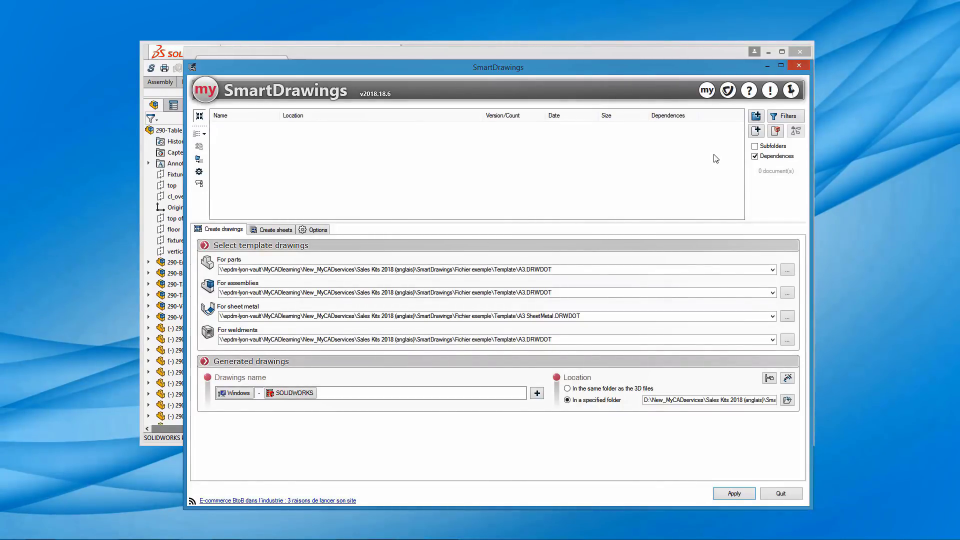
Add the active assembly's documents, clear the list, and close the assembly in SOLIDWORKS
left_click(776, 132)
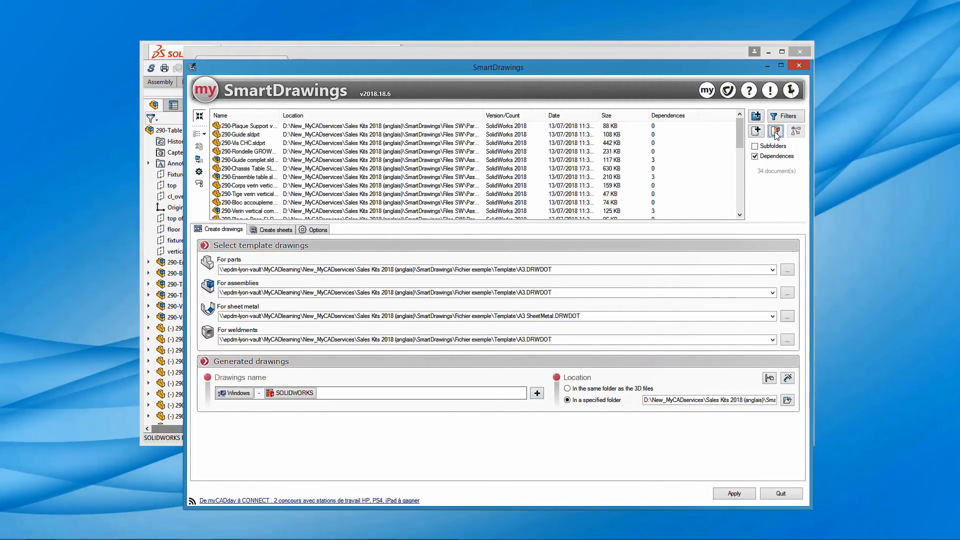
left_click_drag(574, 223, 574, 260)
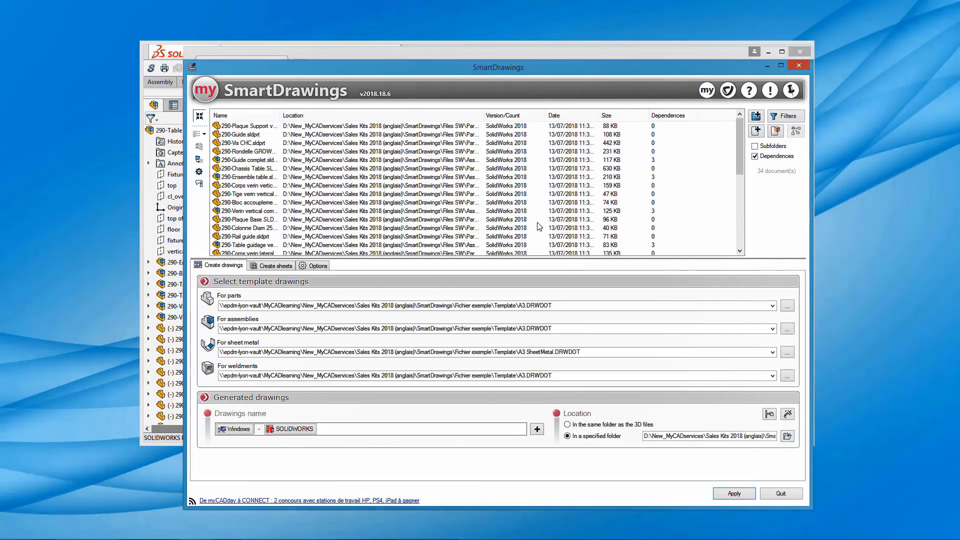
scroll(536, 220, "down", 6)
scroll(537, 220, "up", 5)
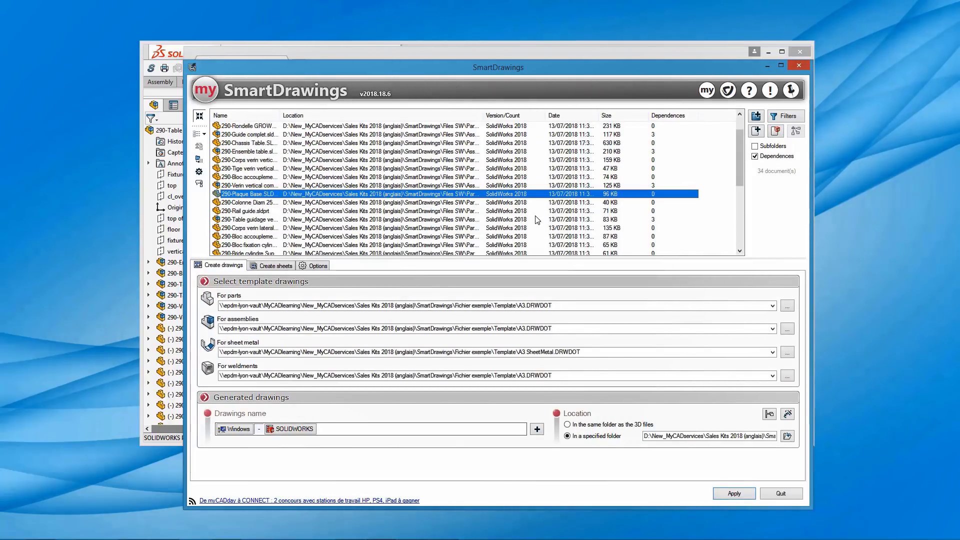
key("ctrl+a")
right_click(523, 196)
left_click(545, 228)
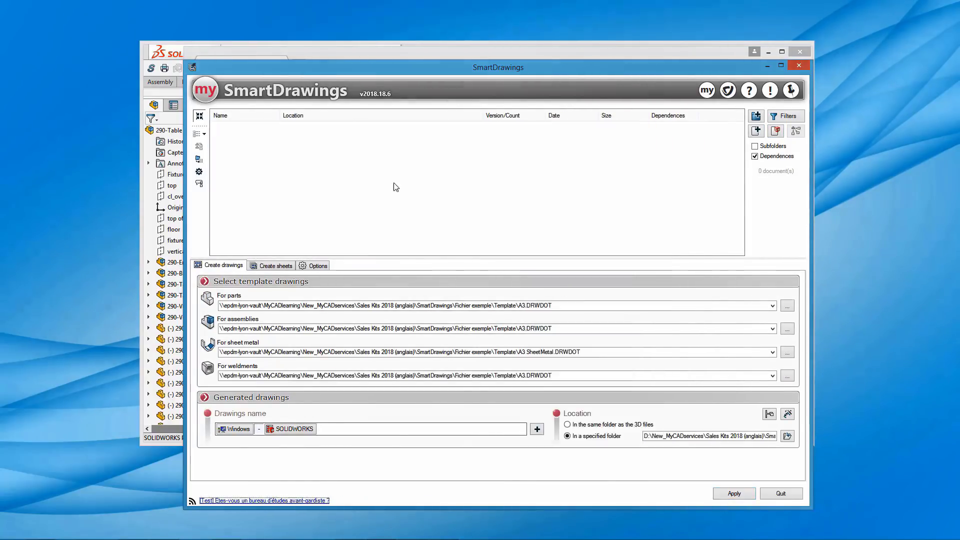
left_click(166, 104)
left_click(801, 84)
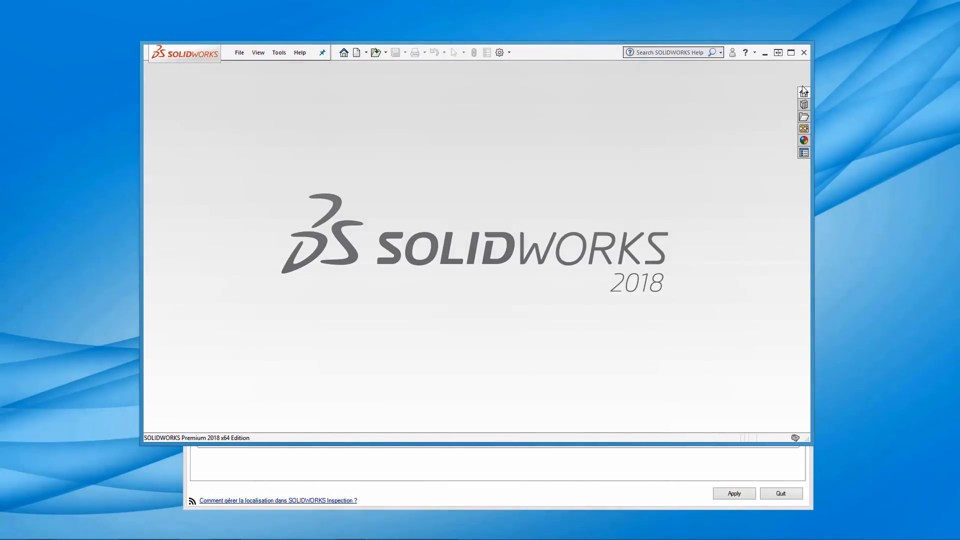
left_click(766, 476)
Add all part files from Files SW\Parts individually, then clear the list again
left_click(756, 131)
left_click(642, 315)
left_click(633, 346)
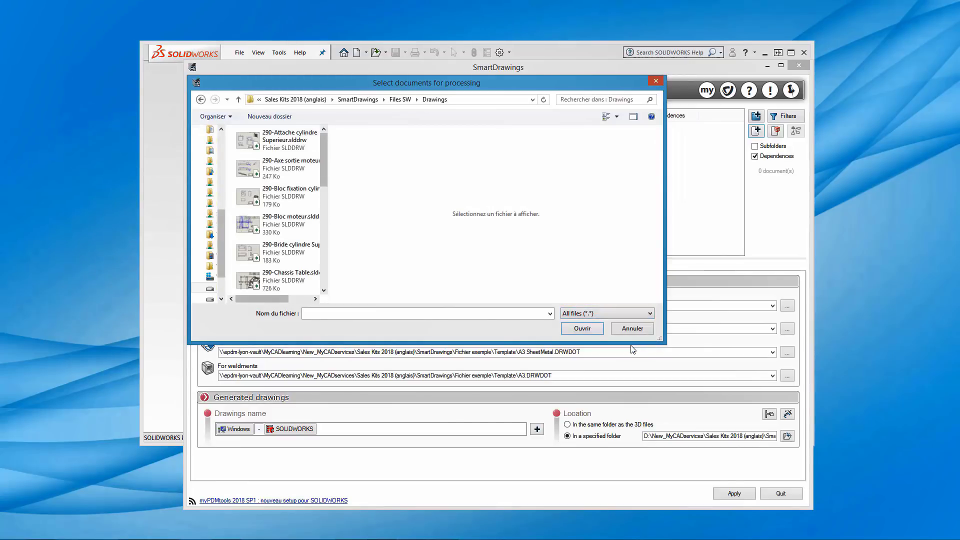
left_click(401, 99)
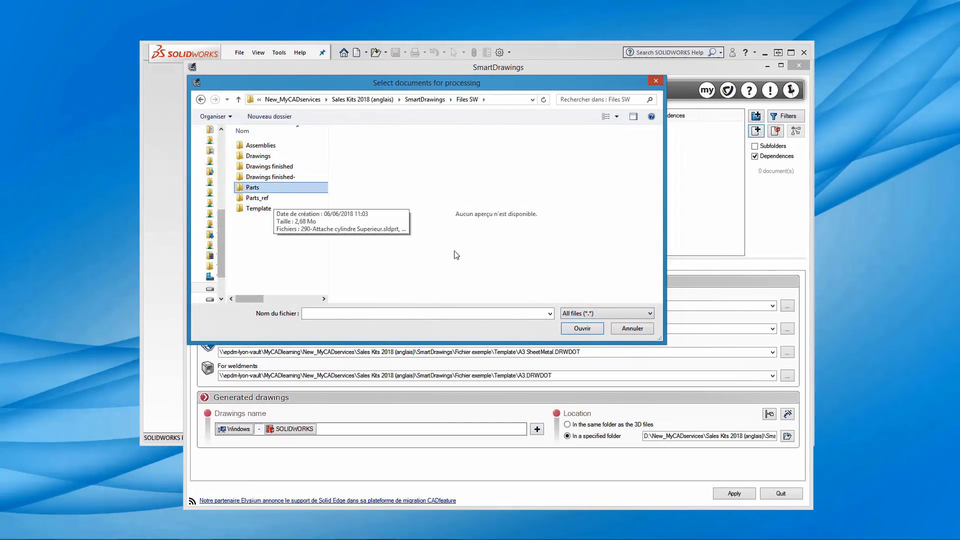
left_click(584, 329)
left_click_drag(314, 252, 278, 145)
left_click(589, 328)
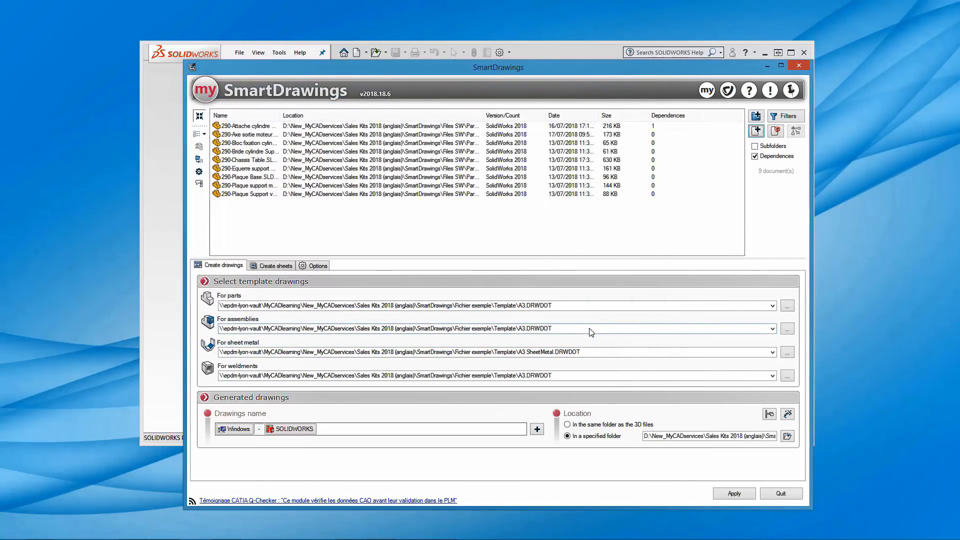
left_click(443, 168)
key("ctrl+a")
right_click(442, 161)
left_click(453, 182)
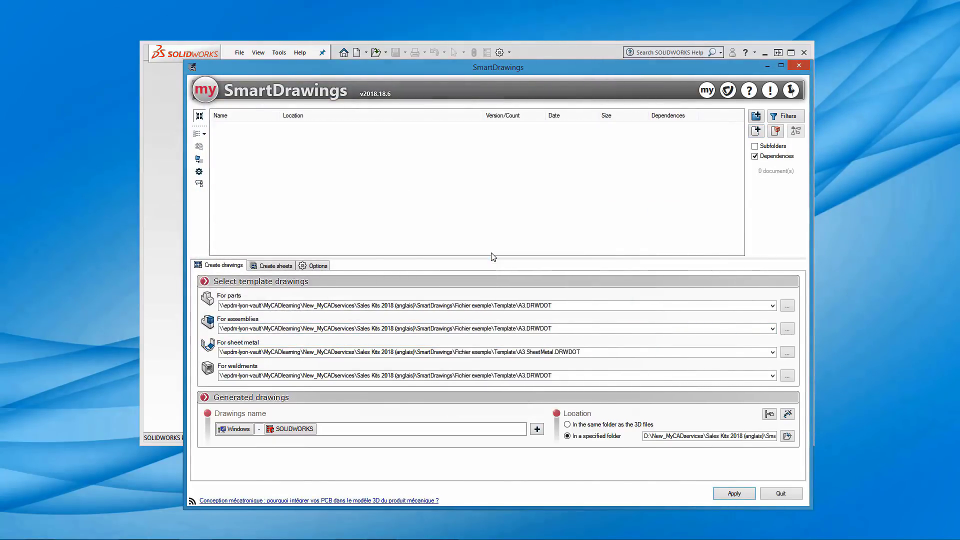
Add the Files SW\Parts folder as a whole, listing its 9 documents
left_click(757, 116)
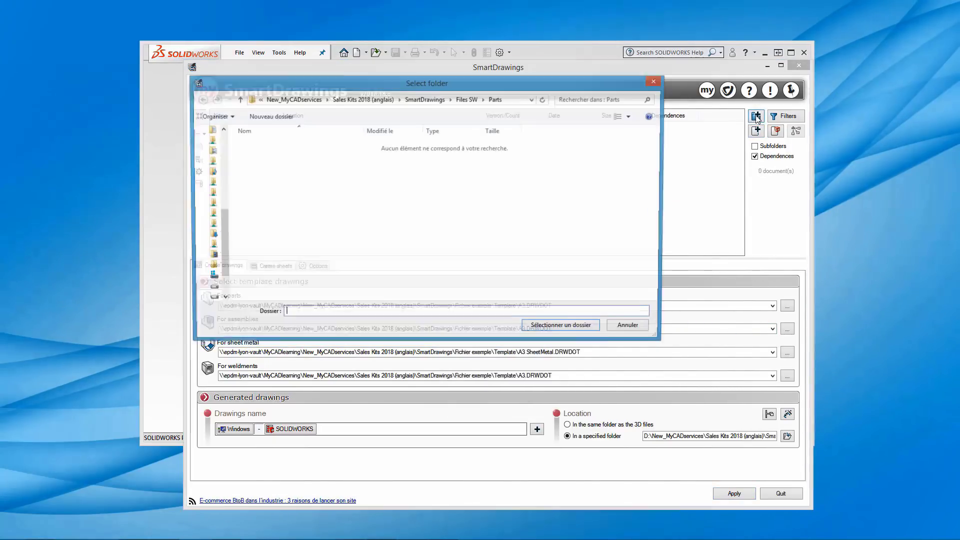
left_click(467, 100)
left_click(253, 189)
left_click(561, 329)
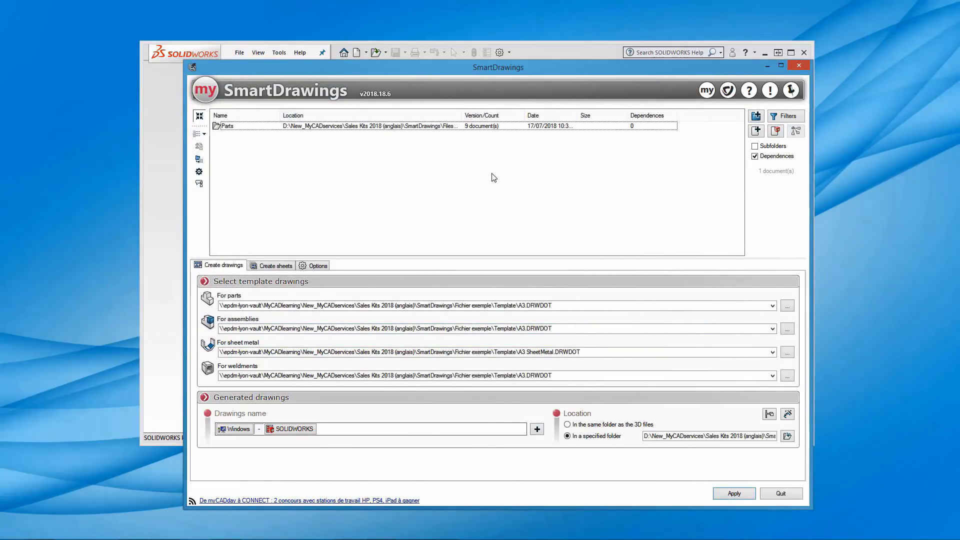
Review the part, assembly, sheet metal and weldment A3 templates and the naming-field dialog
left_click(577, 307)
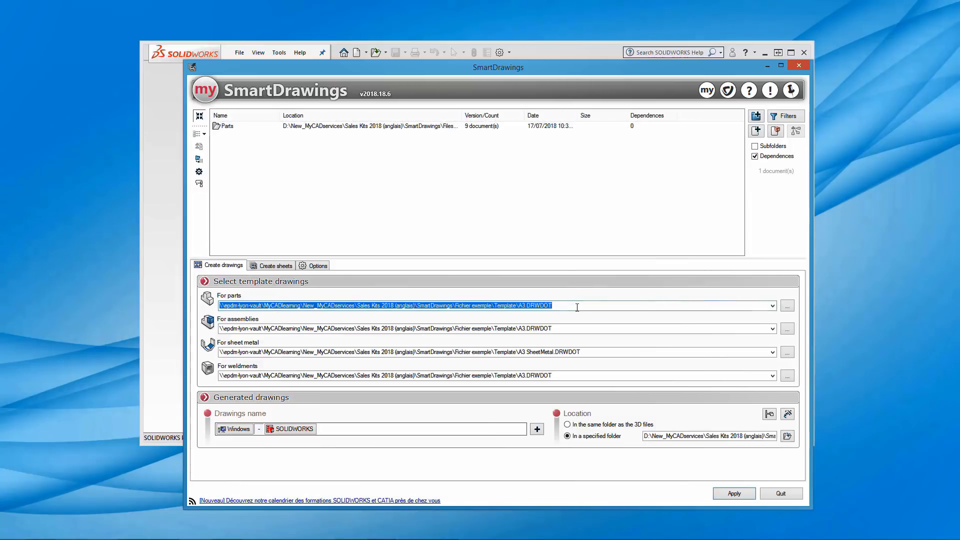
left_click(576, 328)
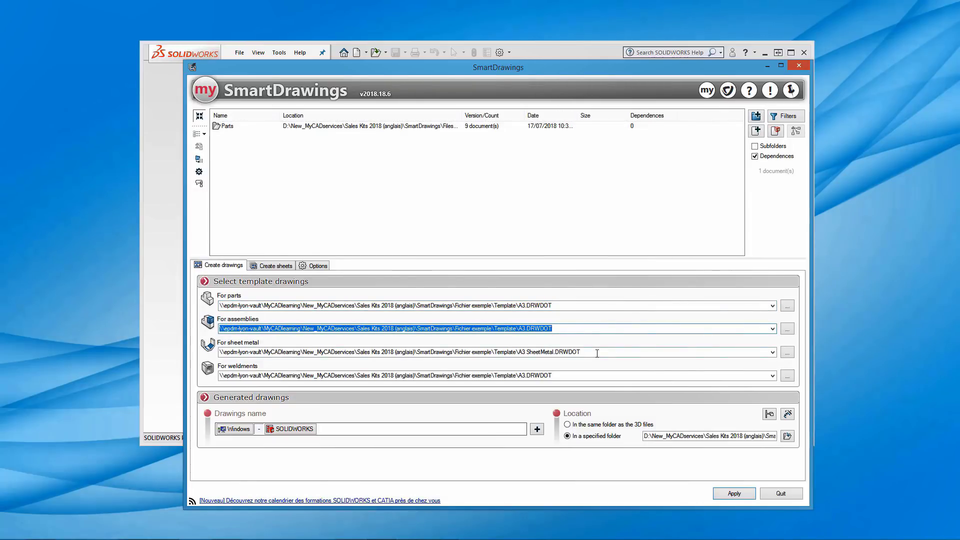
left_click(595, 352)
left_click(594, 376)
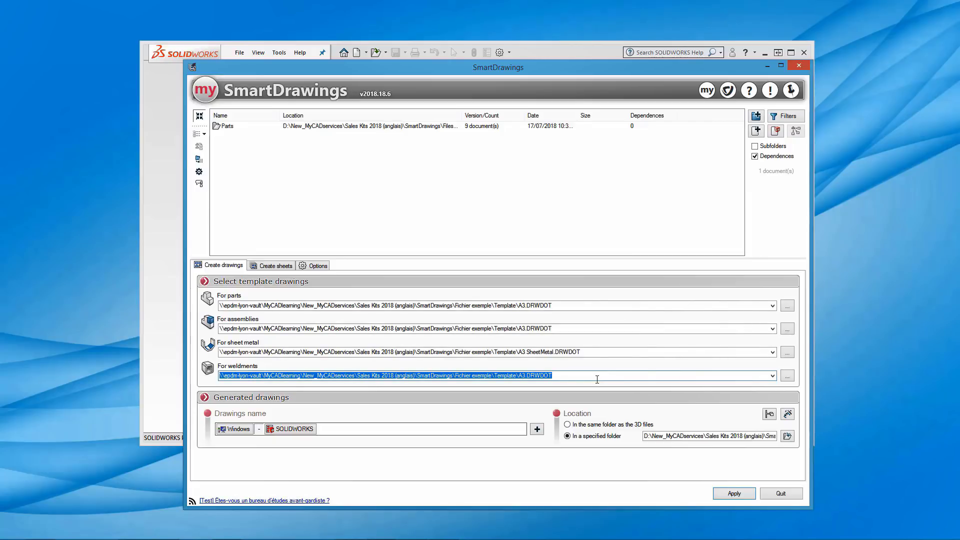
left_click(537, 429)
left_click(538, 197)
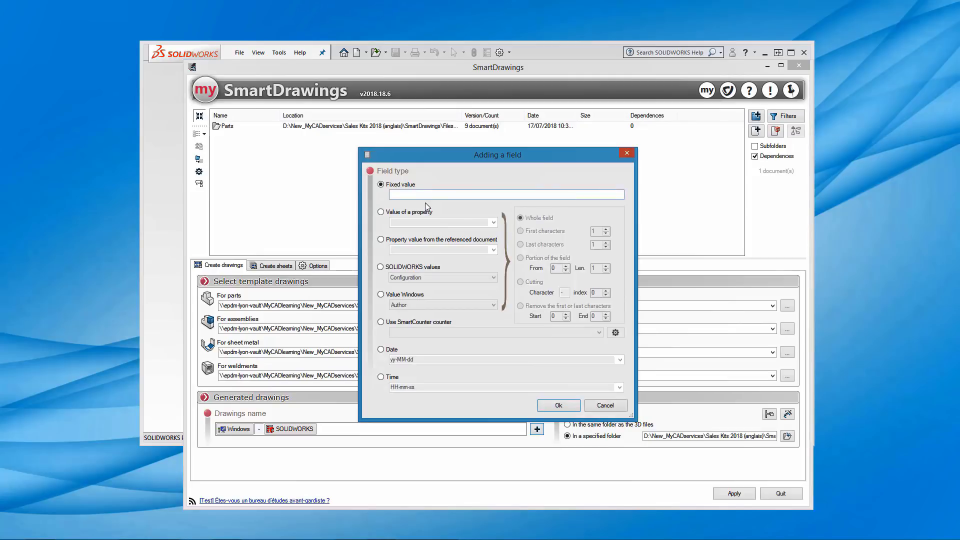
left_click(559, 405)
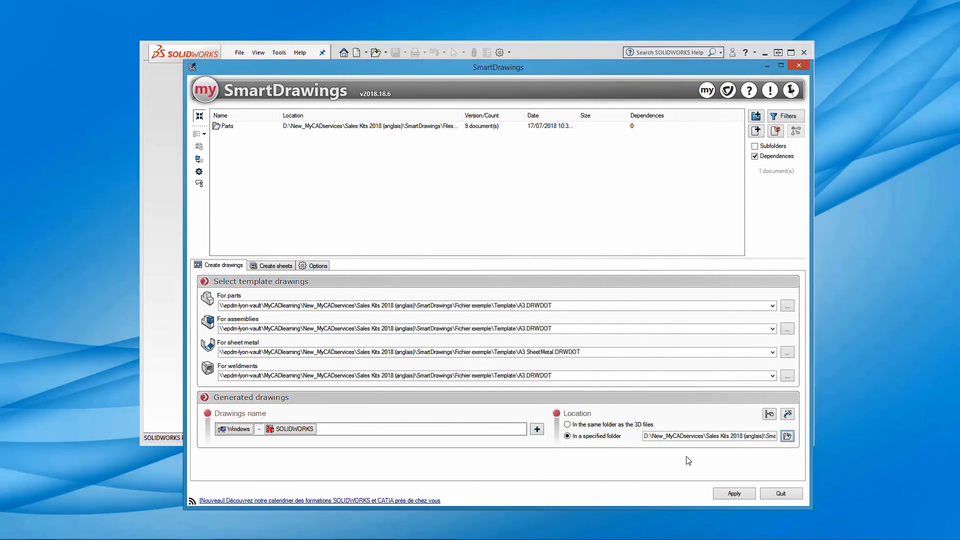
Set the save location for new drawings to the Drawings finished folder
left_click(788, 436)
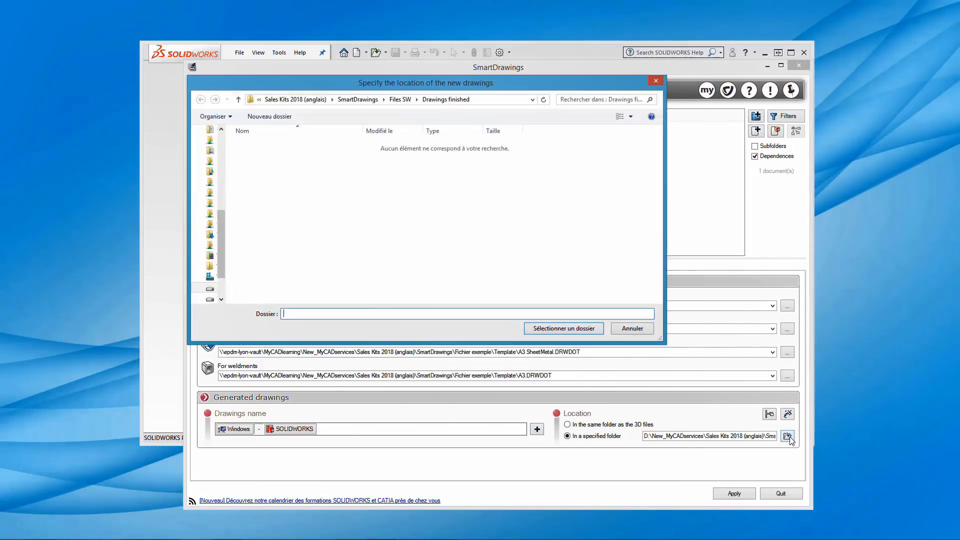
left_click(458, 102)
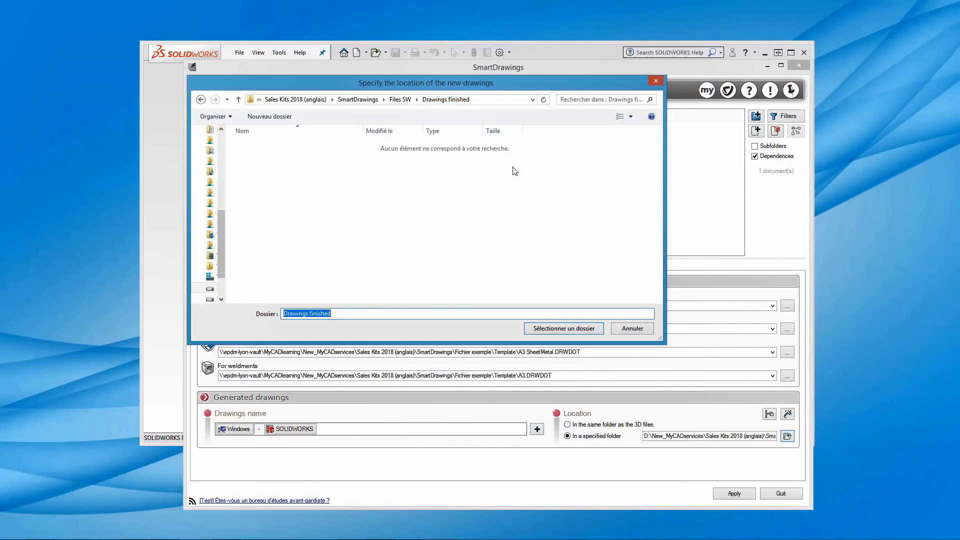
left_click(563, 331)
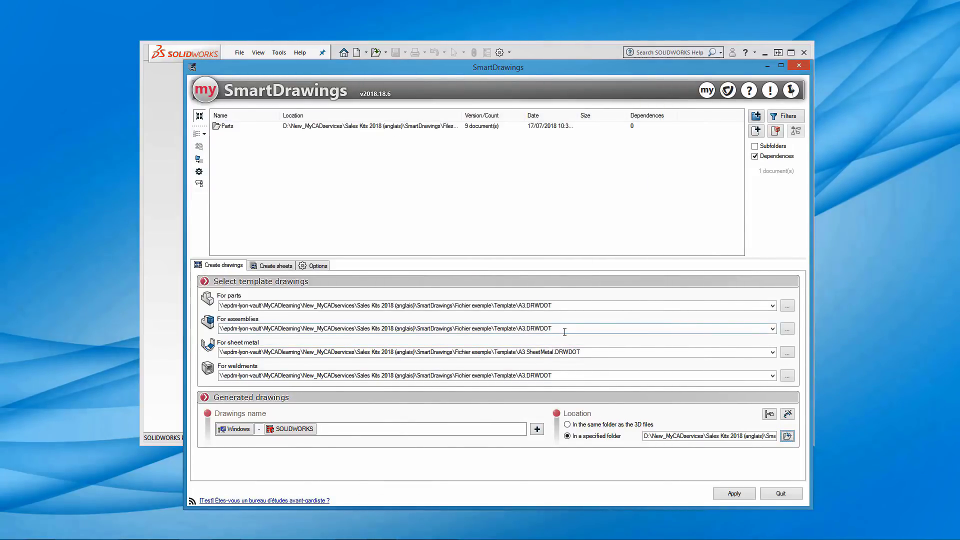
left_click(788, 414)
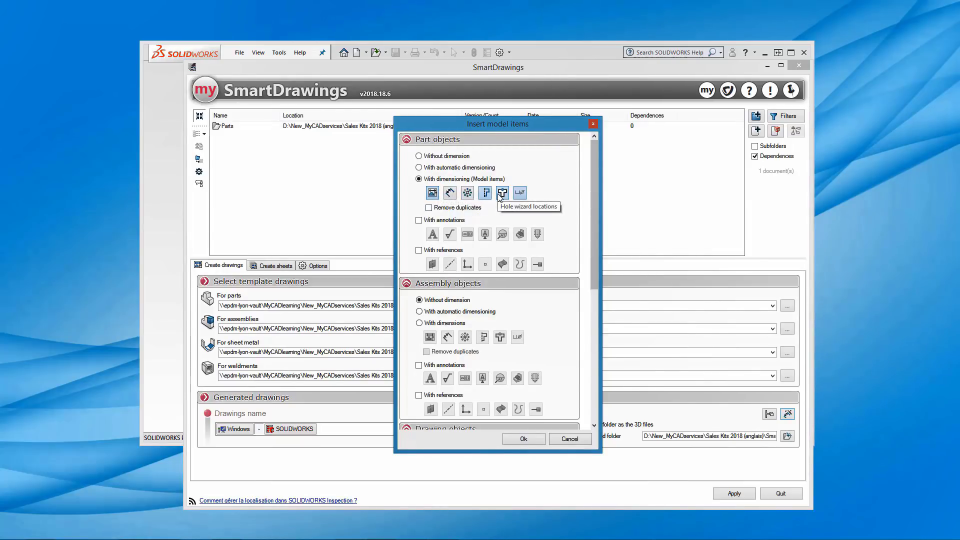
Set Assembly objects to With dimensions, leaving part annotations and the part template unchanged
left_click(419, 220)
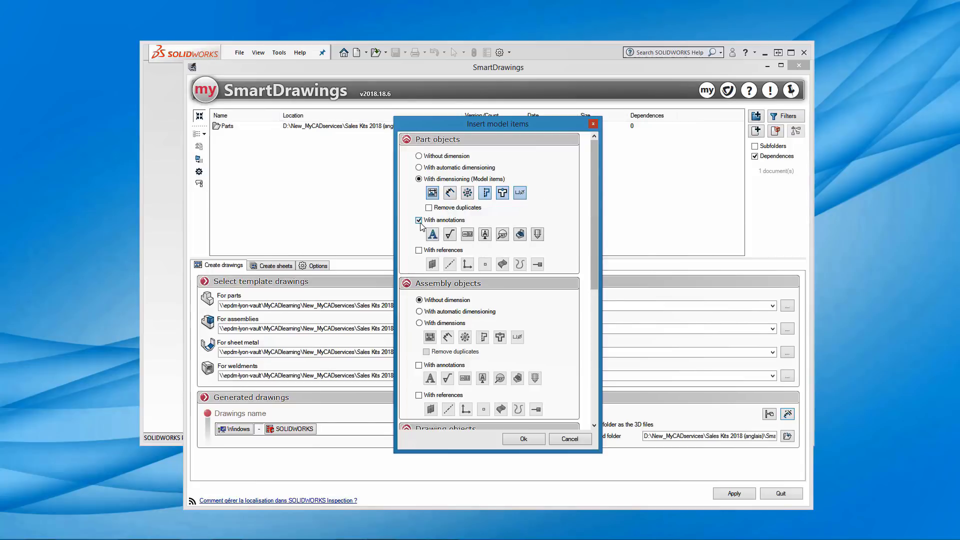
left_click(420, 223)
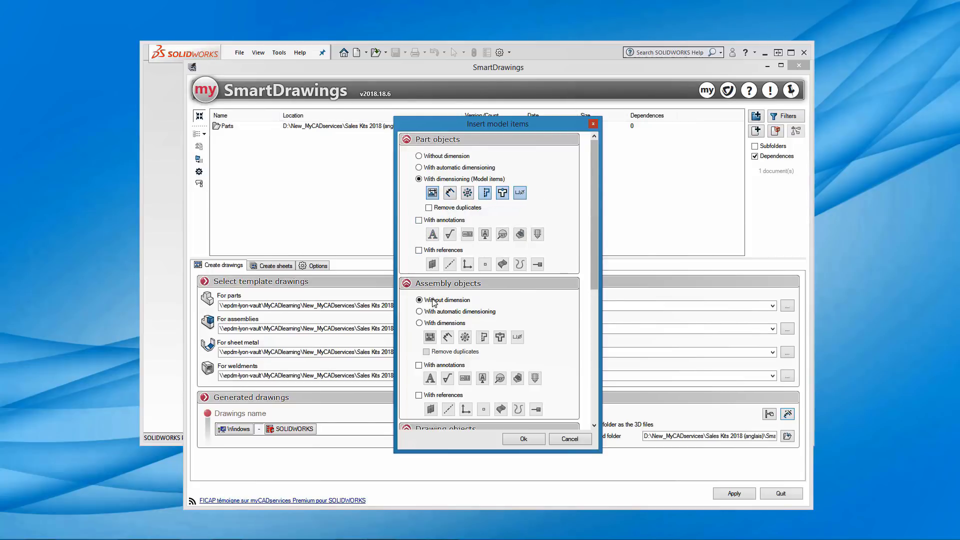
scroll(433, 302, "down", 3)
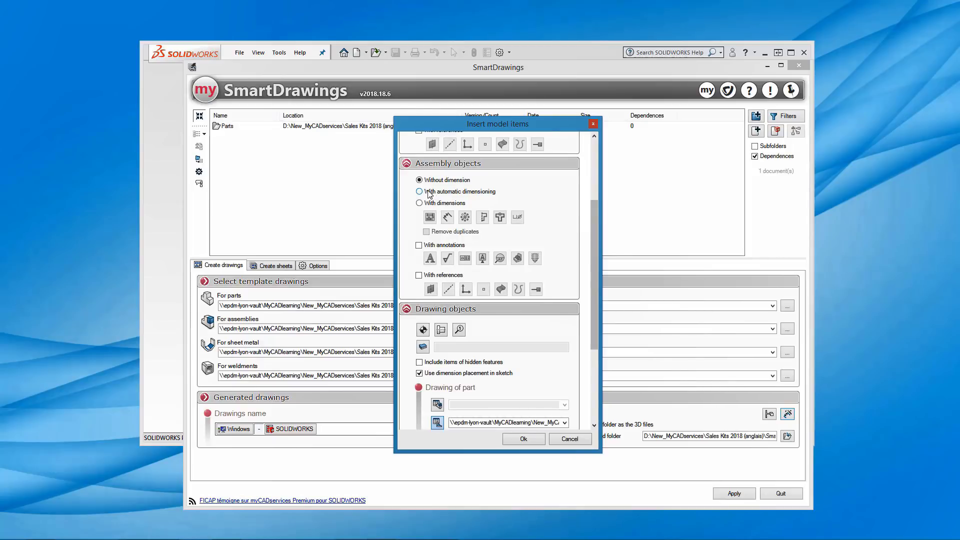
left_click(420, 203)
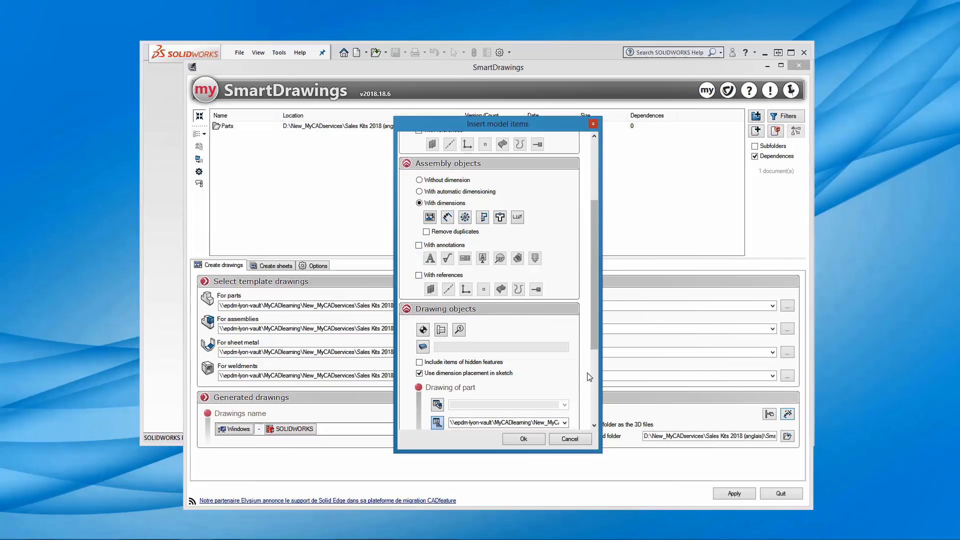
left_click_drag(597, 338, 596, 417)
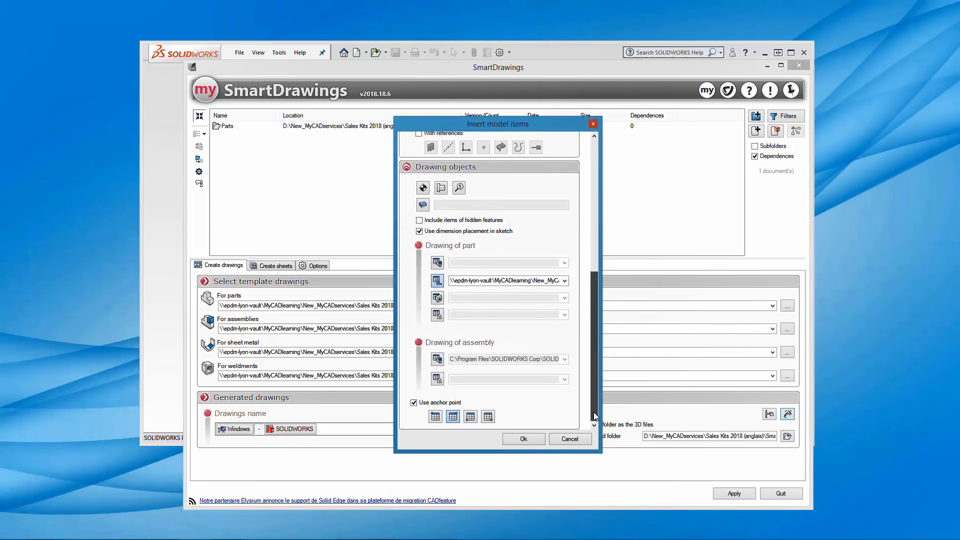
left_click(565, 280)
left_click(564, 281)
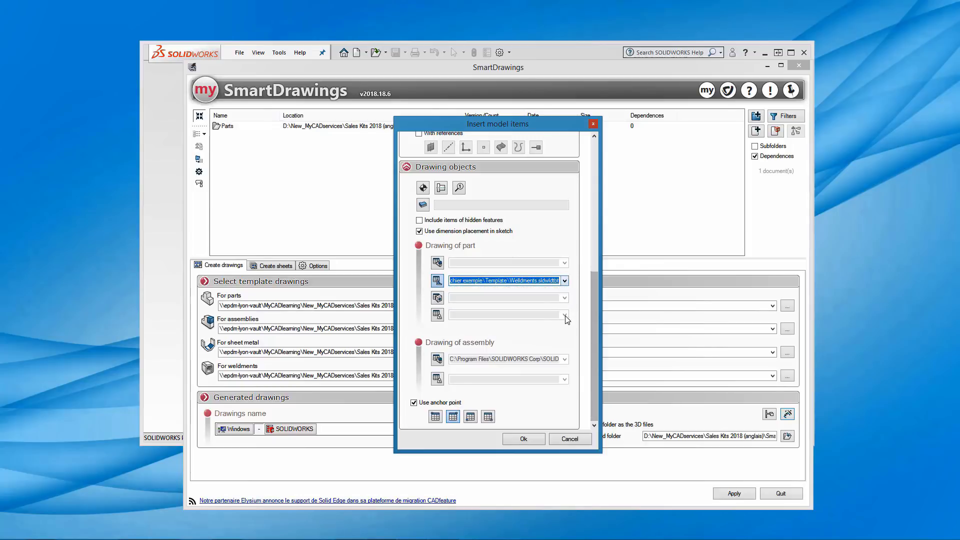
left_click(439, 361)
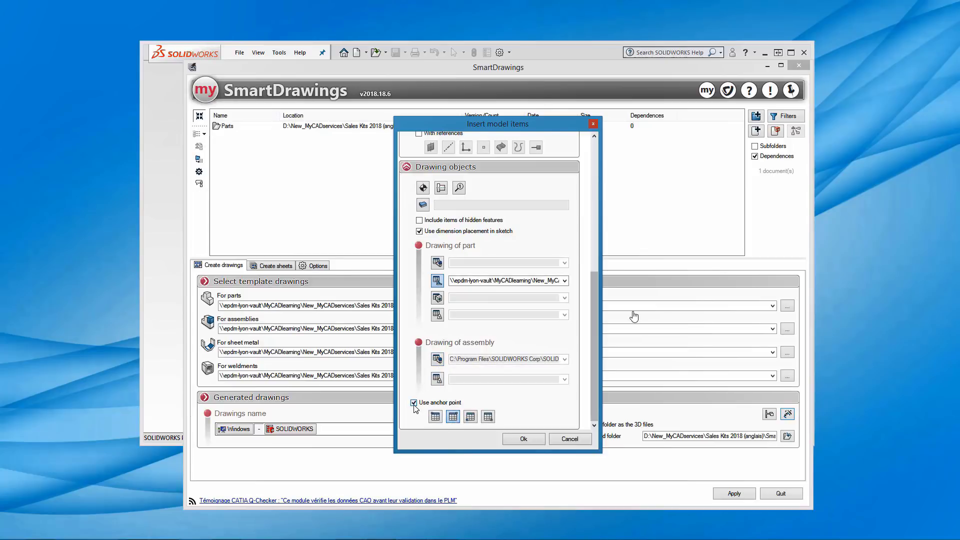
left_click(523, 439)
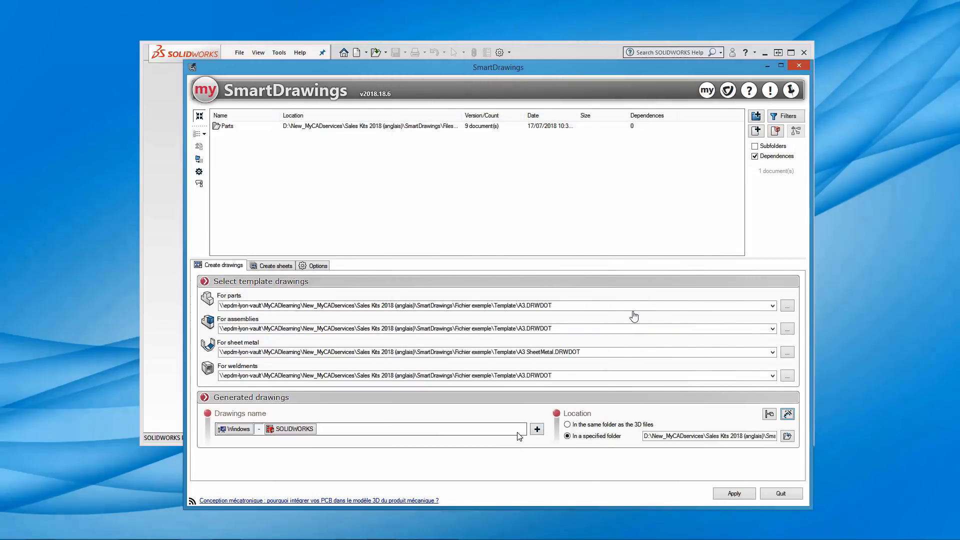
left_click(318, 266)
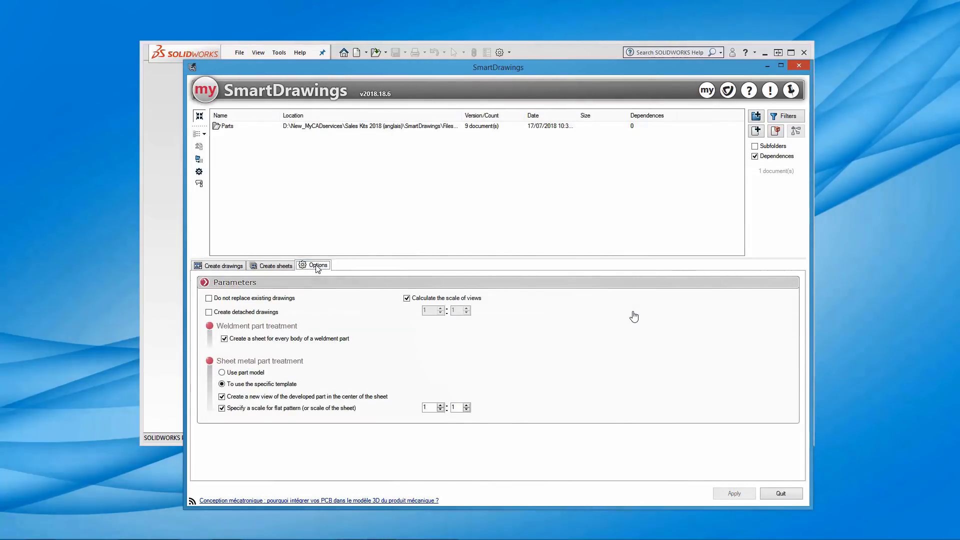
left_click(209, 299)
left_click(209, 299)
left_click(408, 298)
left_click(407, 299)
left_click(225, 339)
left_click(222, 408)
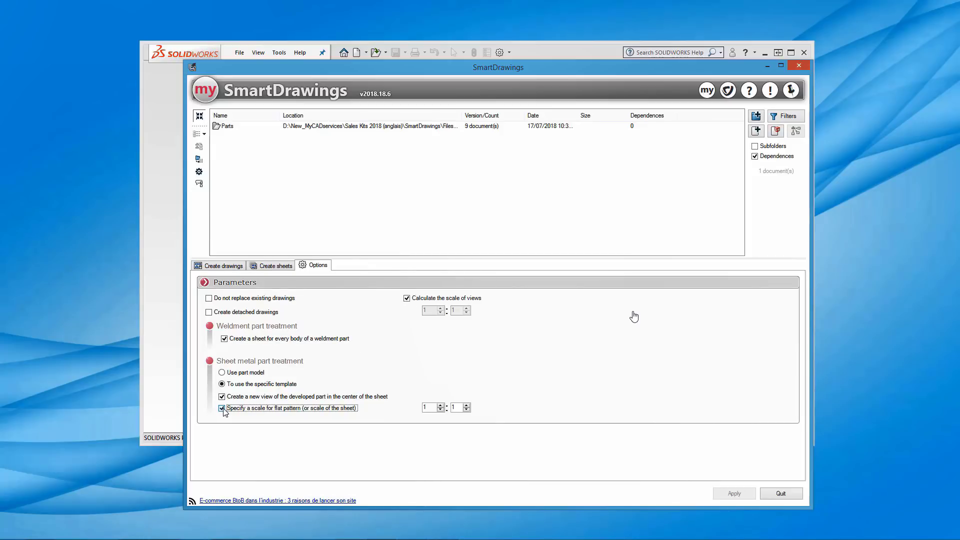
left_click(229, 266)
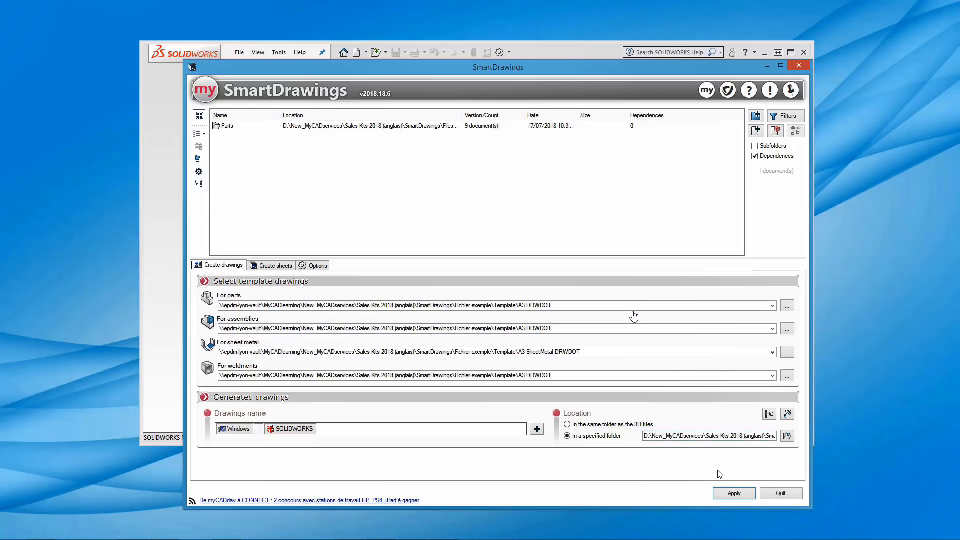
Generate drawings for the 9 parts in the Parts folder
left_click(733, 494)
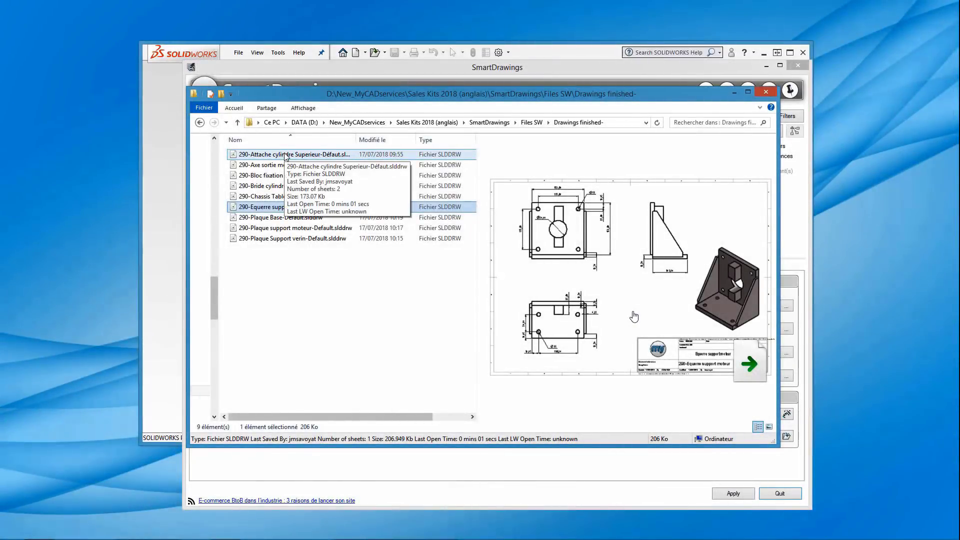
Open the 290-Attache cylindre Superieur and Chassis Table drawings and browse their sheets
left_click(285, 156)
mouse_move(285, 159)
left_mouse_down()
mouse_move(365, 96)
mouse_move(521, 55)
left_mouse_up()
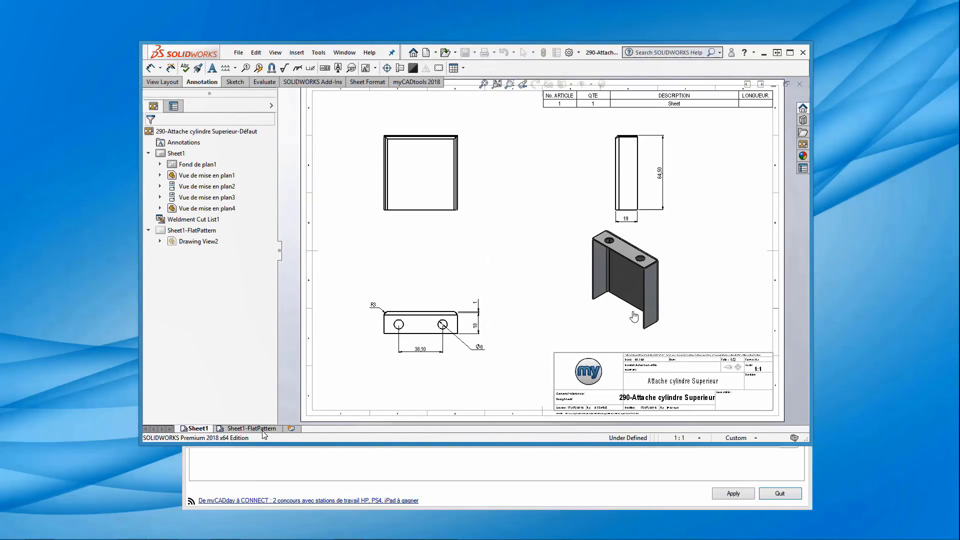
left_click(261, 430)
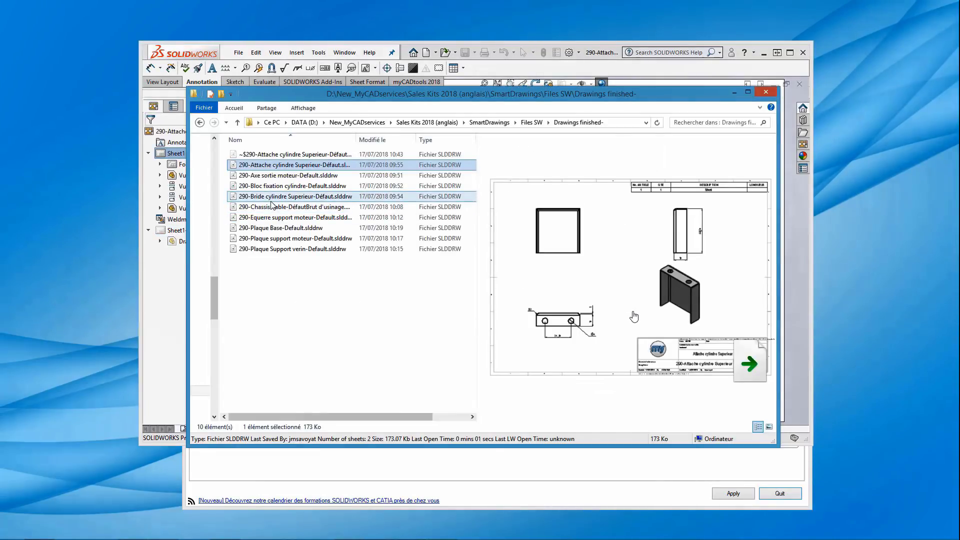
left_click_drag(466, 122, 510, 72)
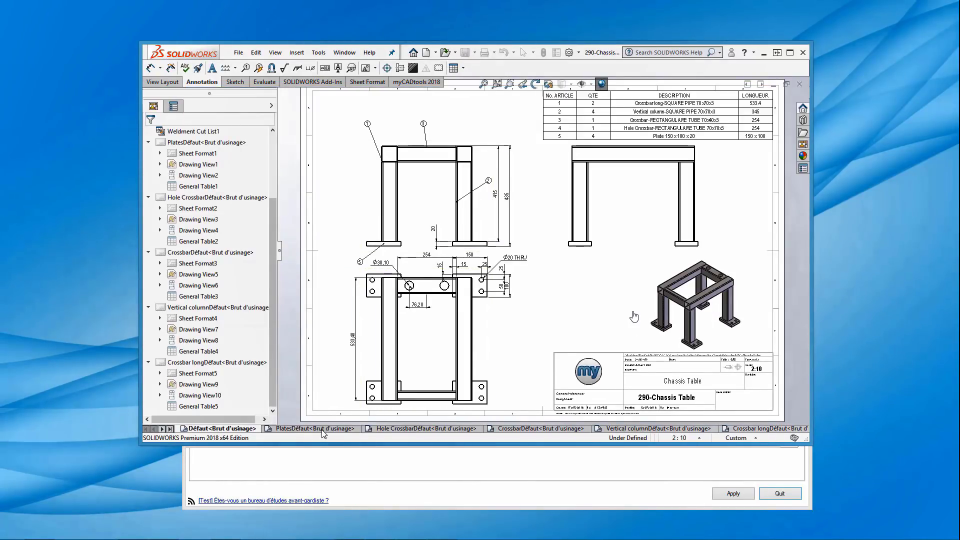
left_click(323, 428)
left_click(407, 428)
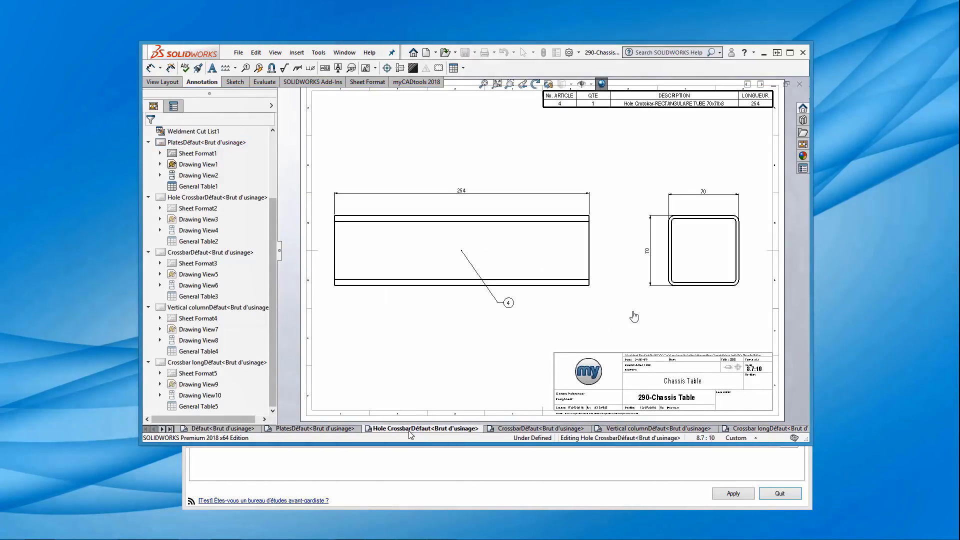
left_click(525, 429)
left_click(621, 430)
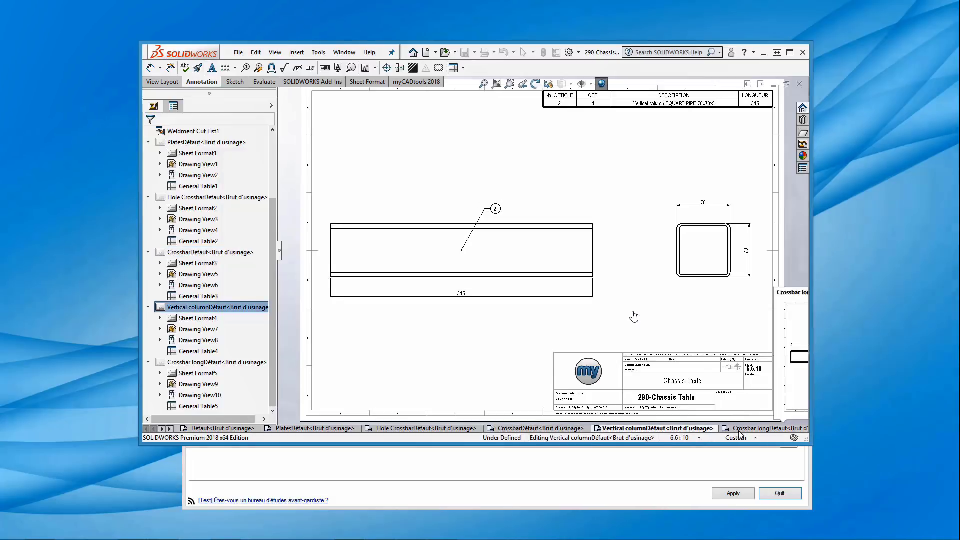
left_click(763, 429)
left_click(242, 429)
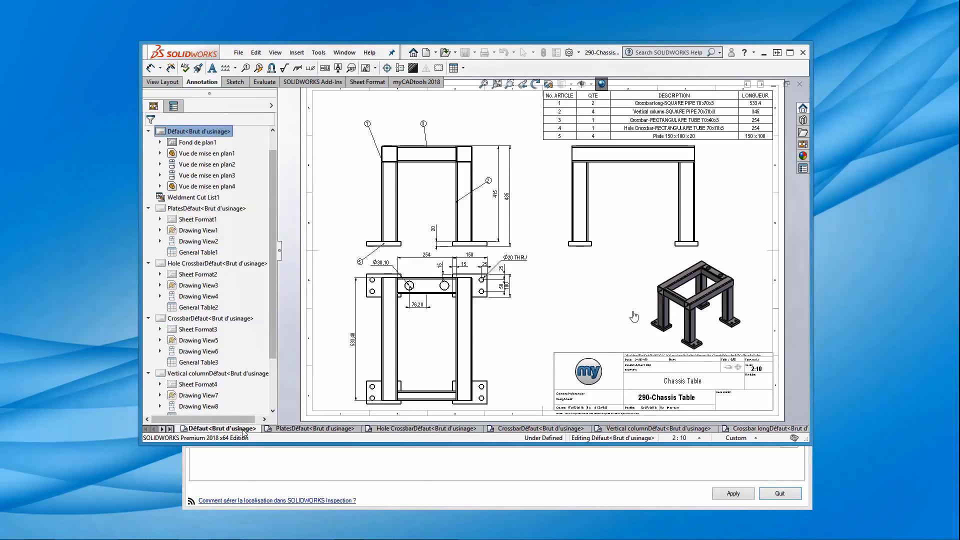
Open the 290-Plaque Base drawing and reposition a hole dimension on its view
left_click(64, 472)
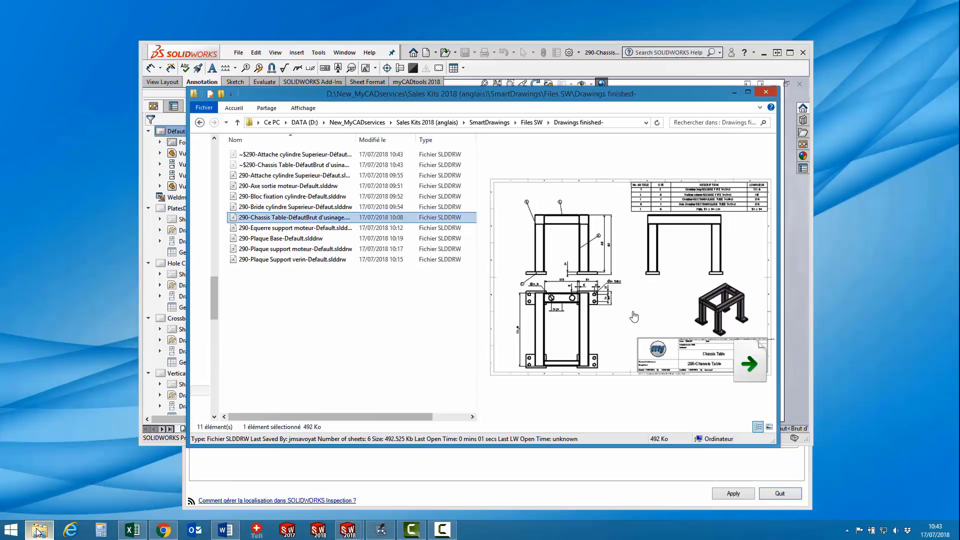
double_click(272, 241)
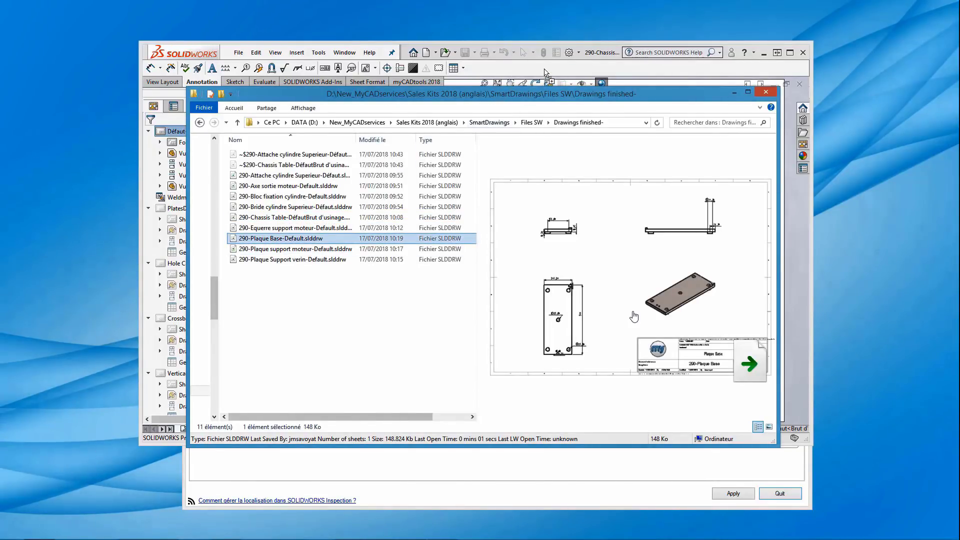
scroll(399, 341, "down", 3)
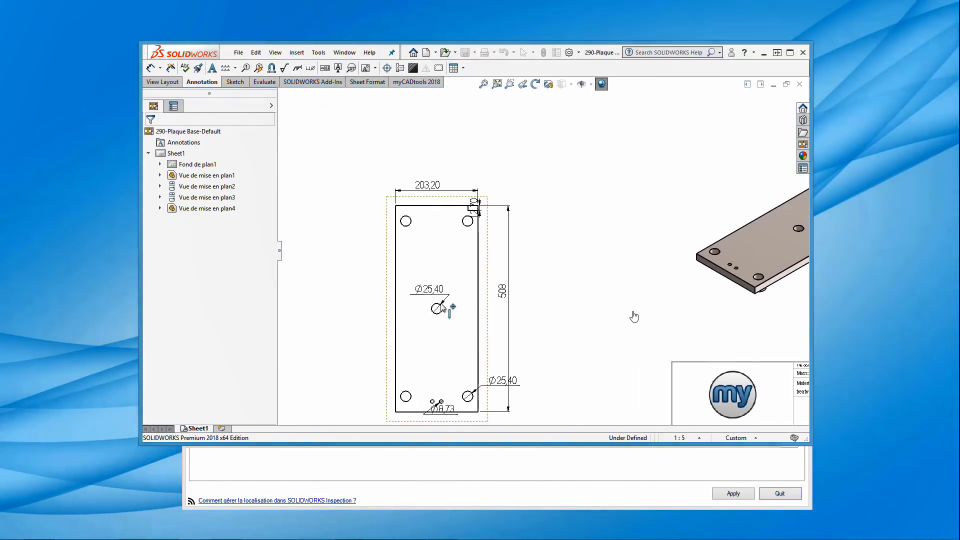
left_click(381, 282)
left_click(475, 205)
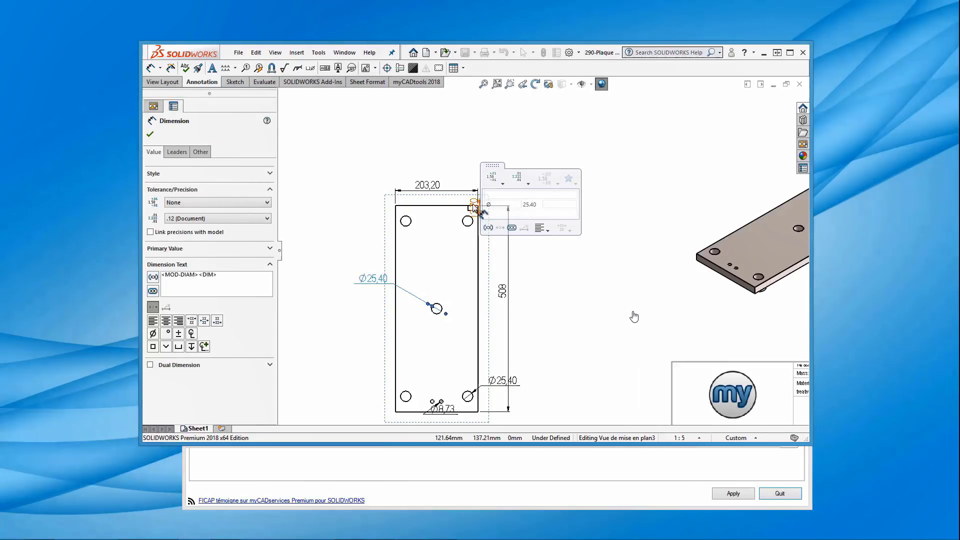
left_click_drag(474, 205, 487, 183)
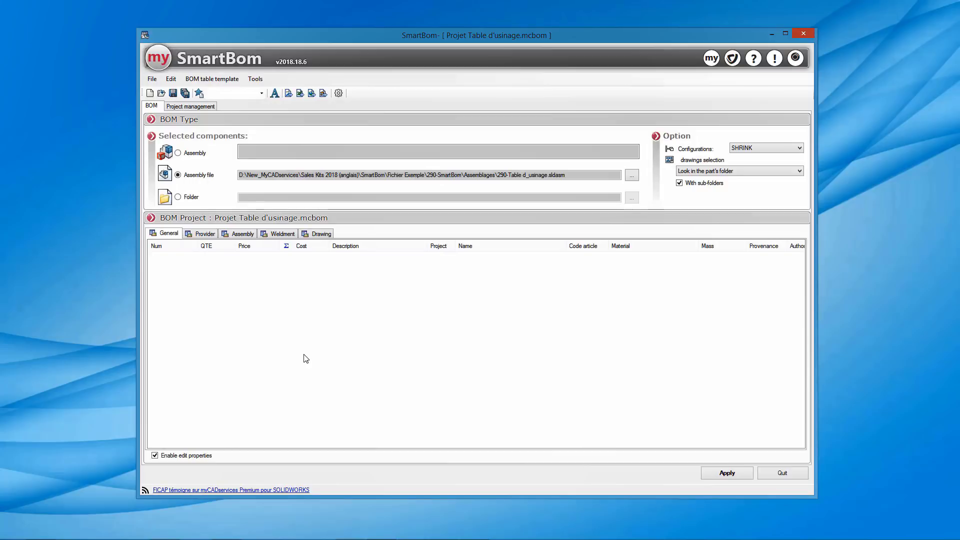
left_click(178, 197)
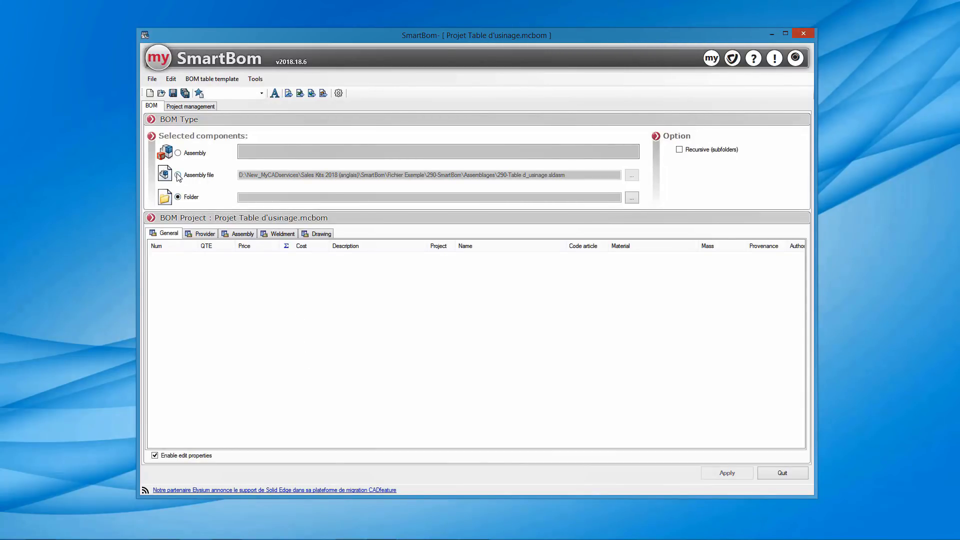
left_click(178, 175)
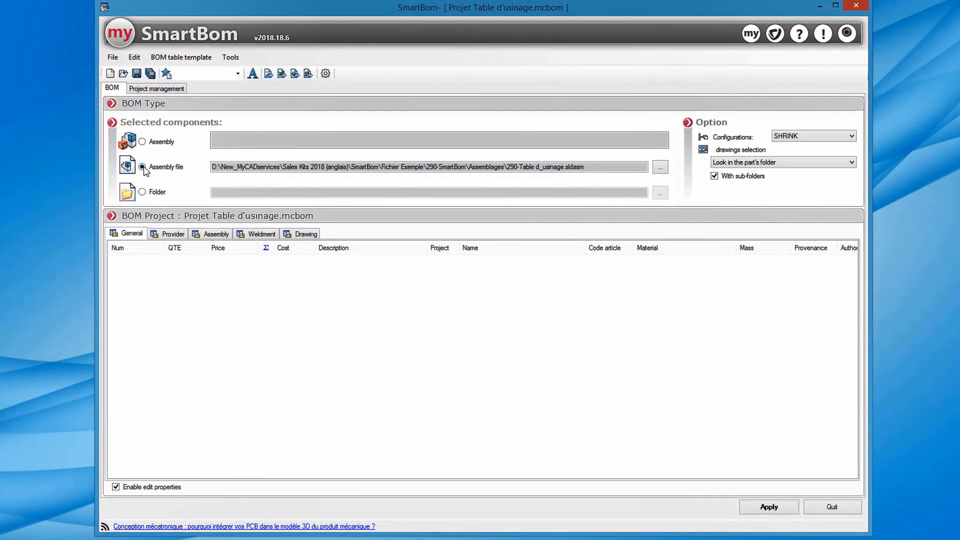
left_click(487, 251)
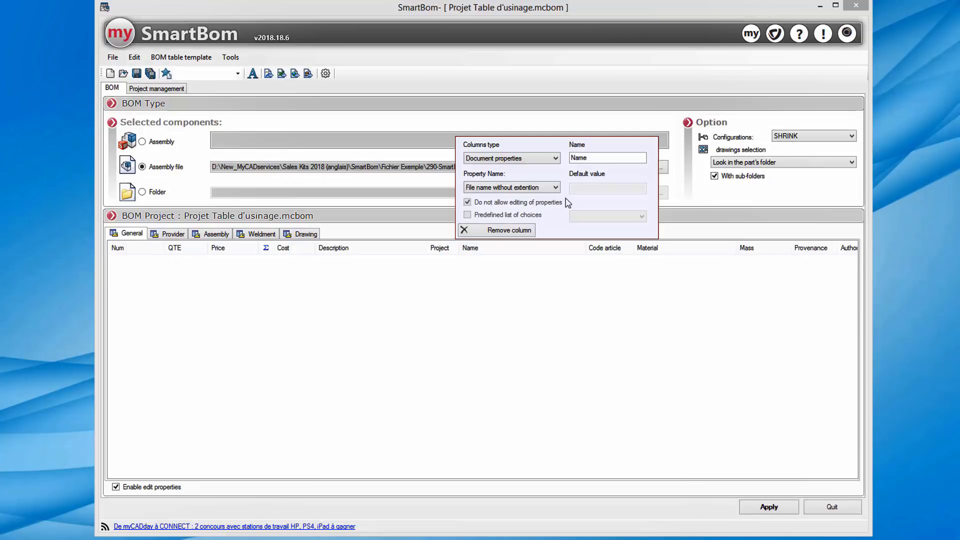
left_click(557, 159)
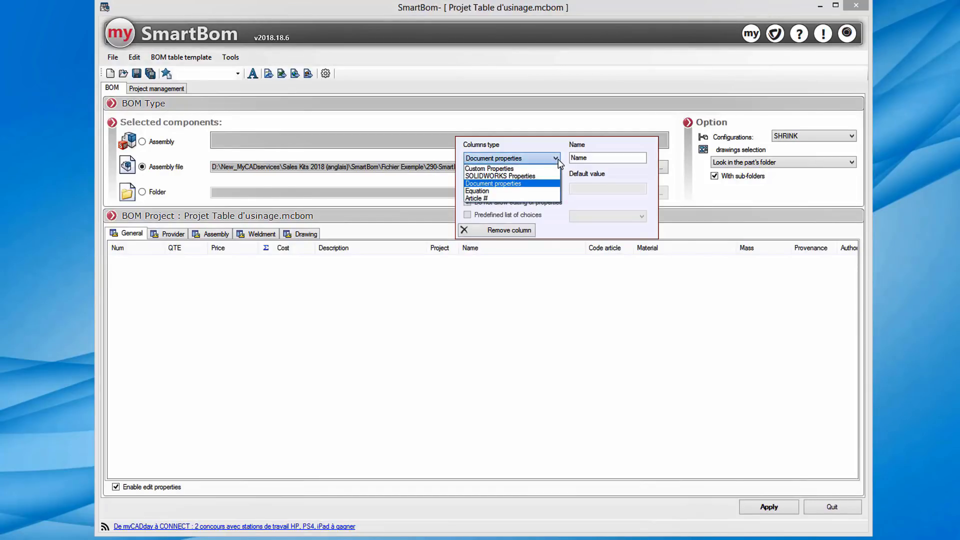
left_click(568, 204)
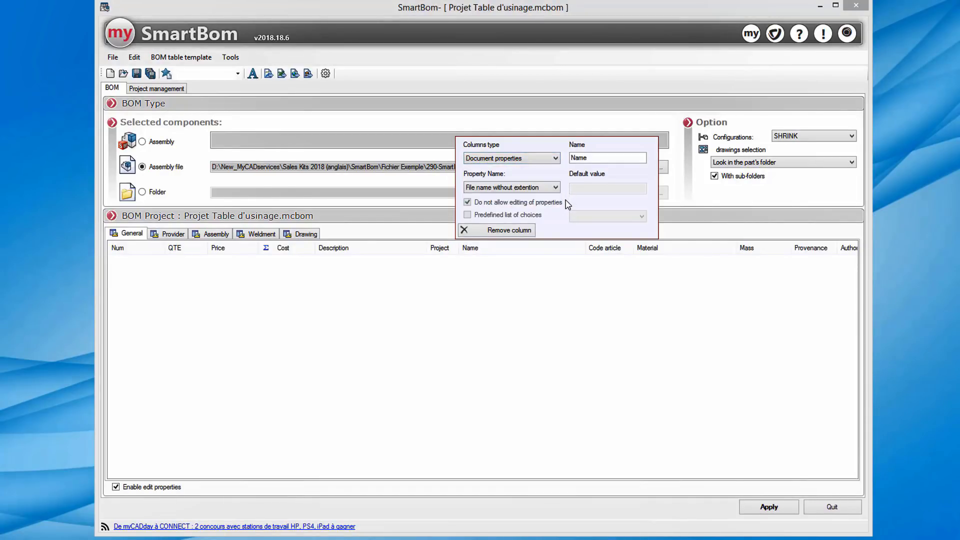
left_click(556, 188)
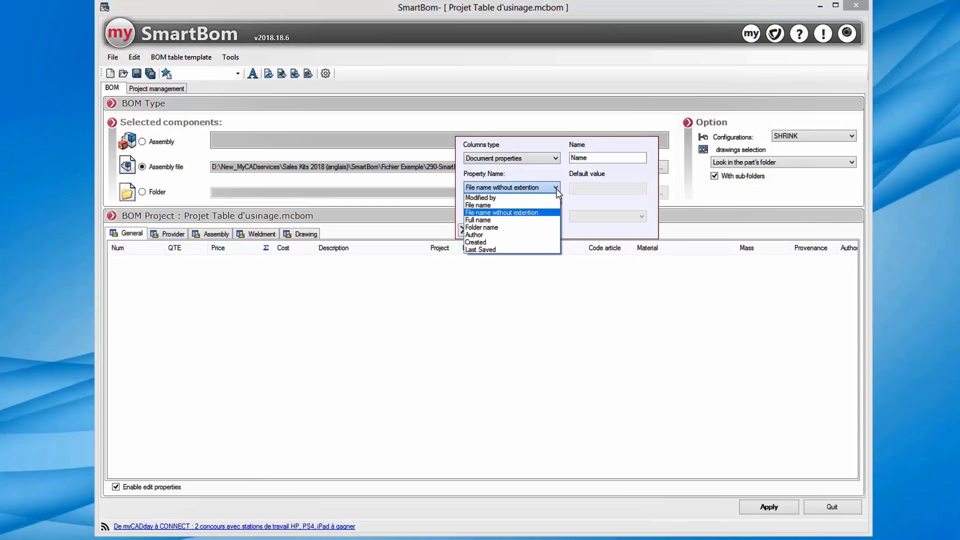
left_click(558, 193)
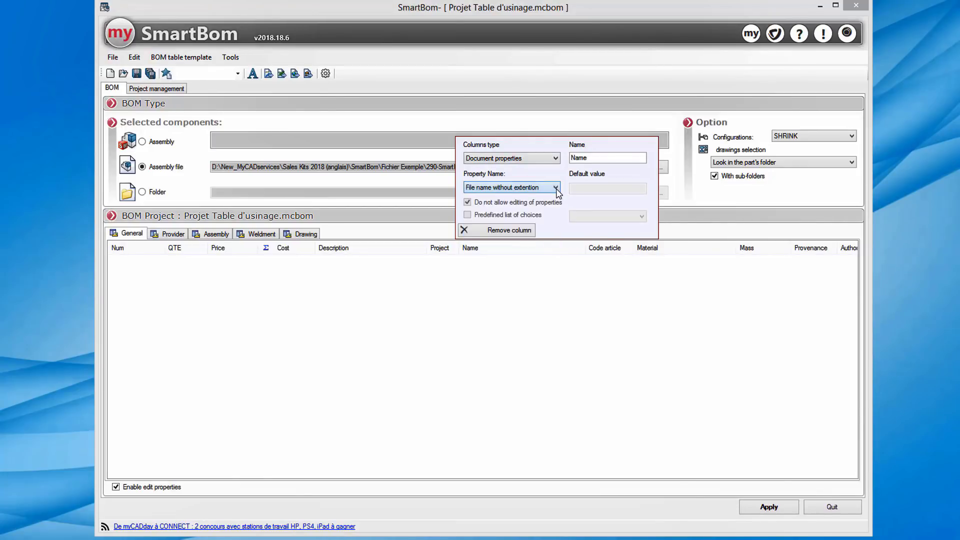
left_click(502, 283)
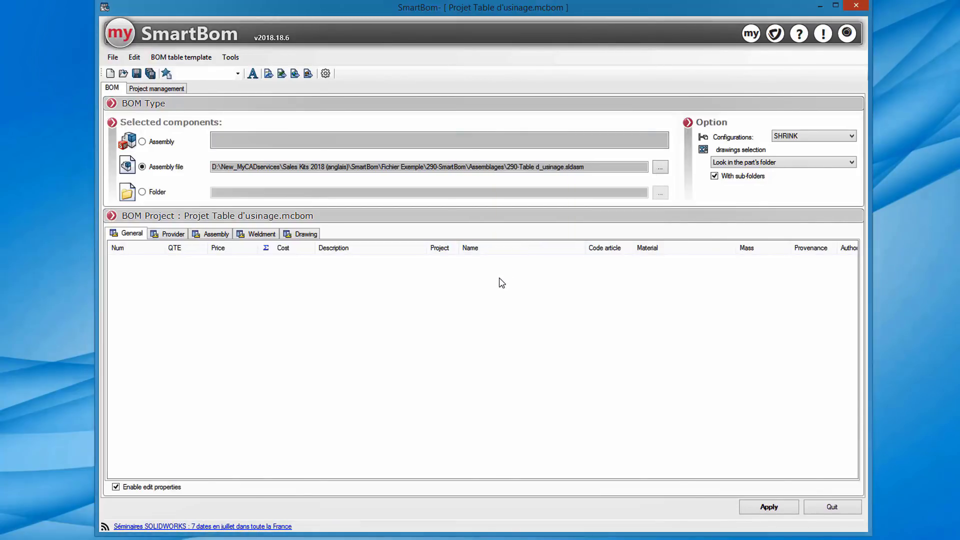
left_click(290, 250)
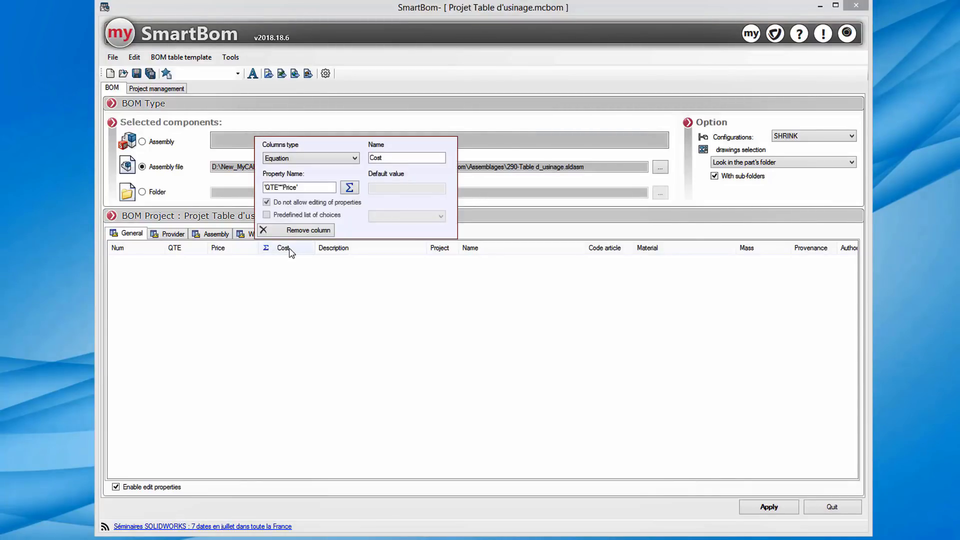
left_click(359, 288)
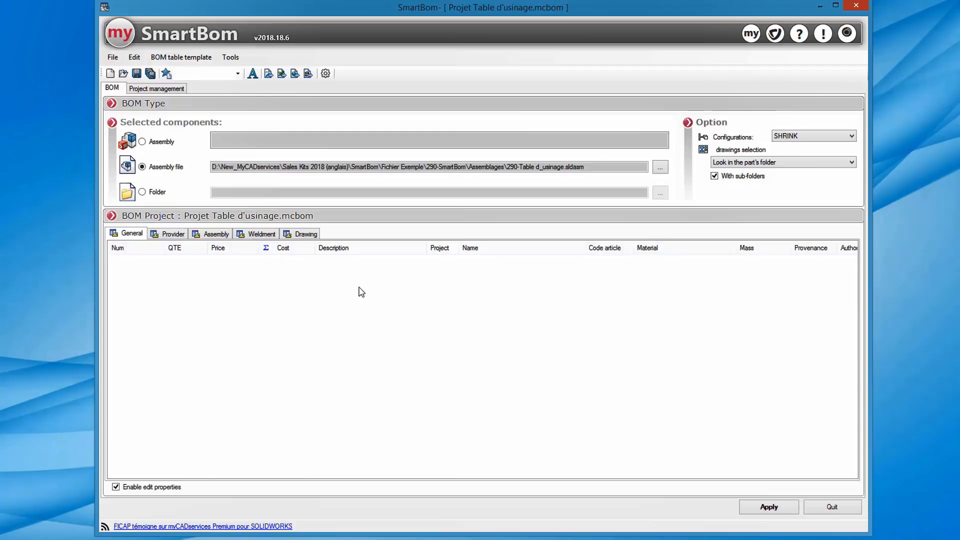
left_click(176, 235)
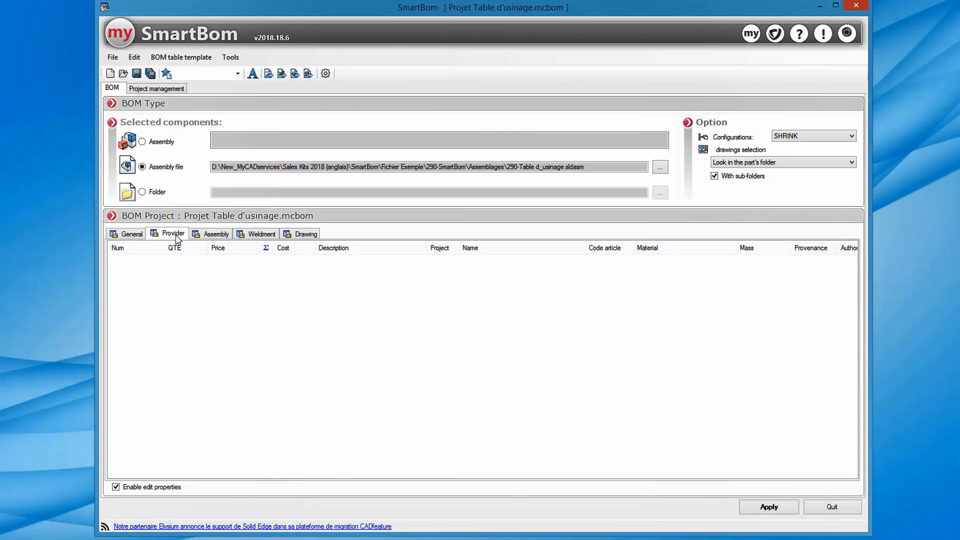
left_click(216, 235)
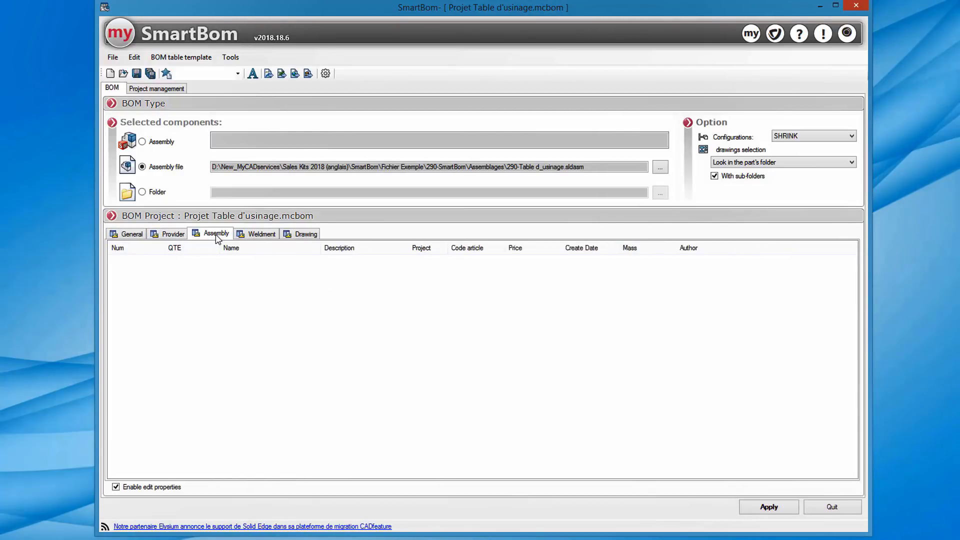
left_click(262, 235)
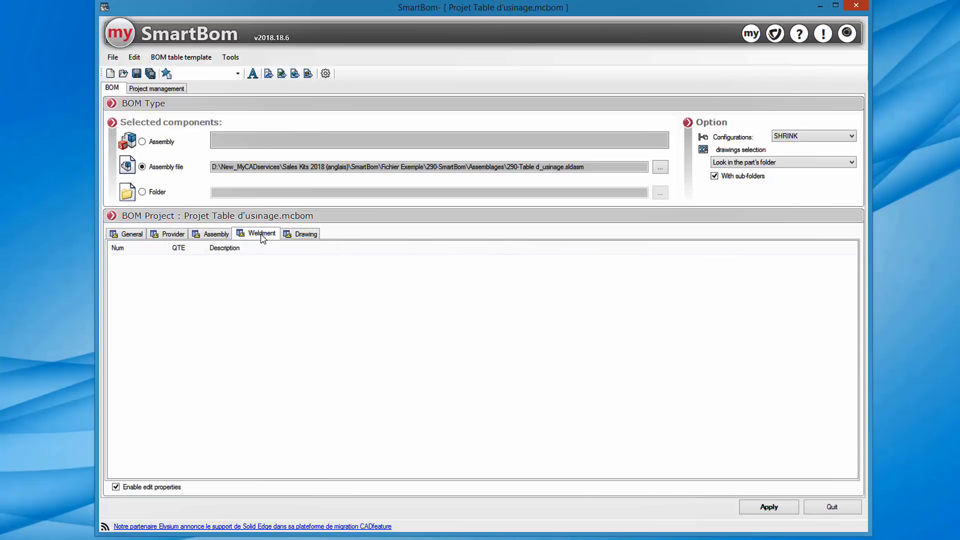
left_click(132, 235)
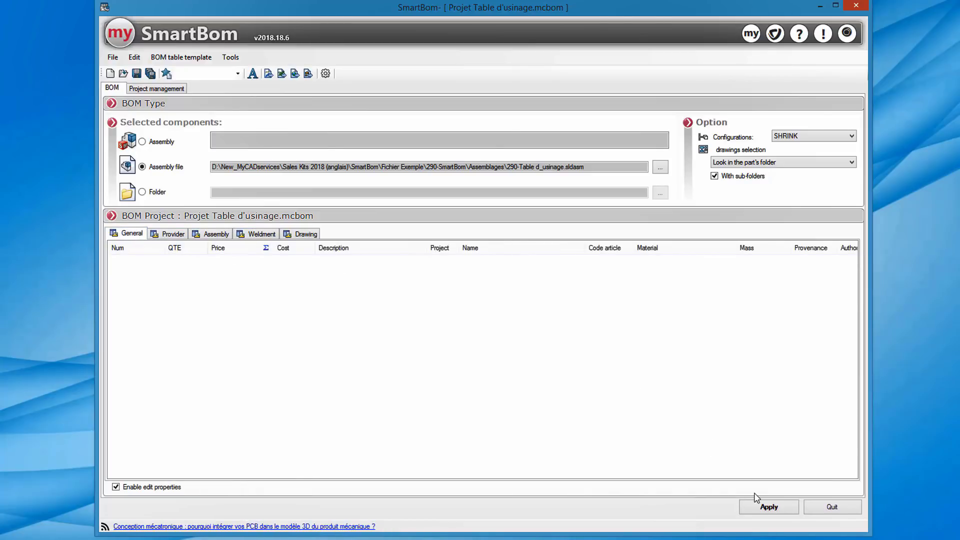
Generate the BOM and move the Provider list's Provenance column between Project and Name
left_click(763, 507)
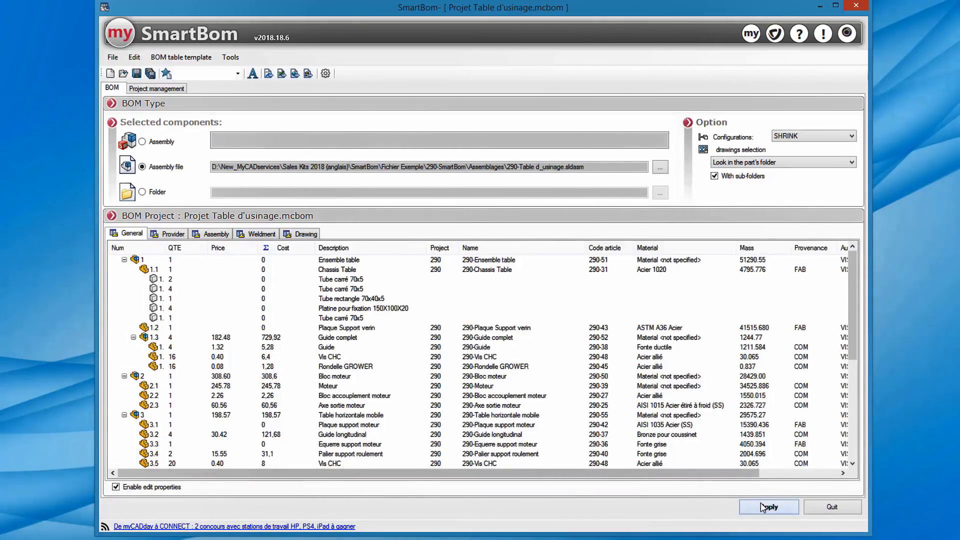
mouse_move(852, 302)
left_mouse_down()
mouse_move(849, 369)
mouse_move(850, 285)
left_mouse_up()
left_click(179, 235)
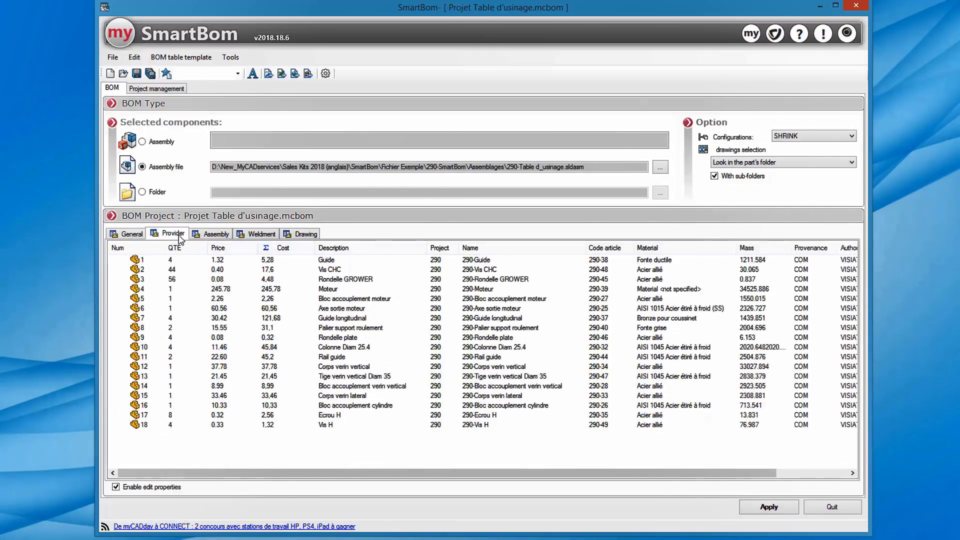
left_click_drag(806, 249, 470, 251)
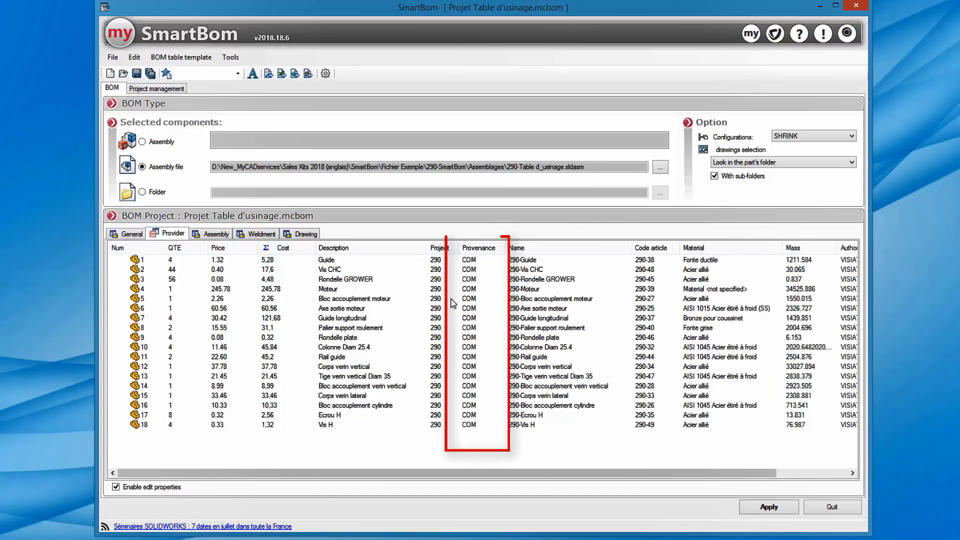
Review the Assembly, Weldment and Drawing lists, then return to the General BOM
left_click(211, 235)
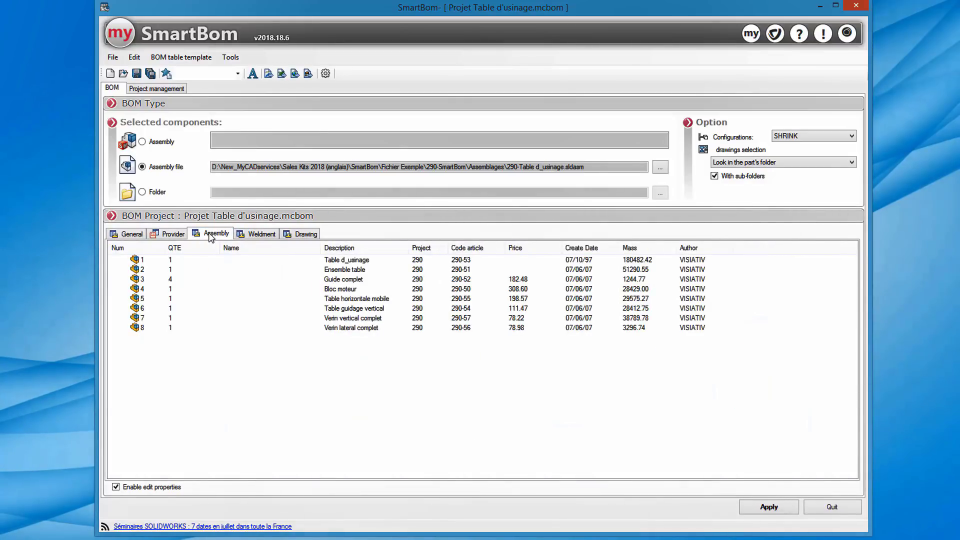
left_click(260, 235)
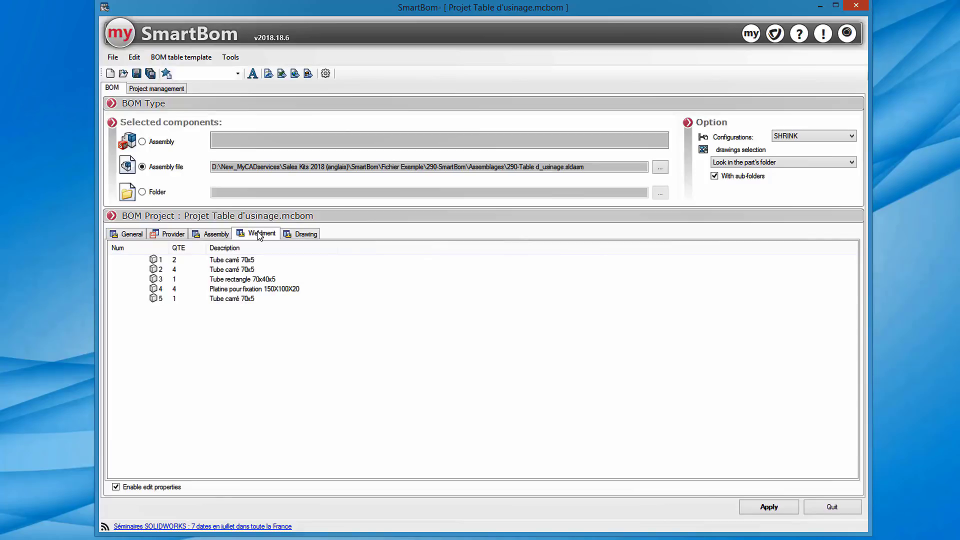
left_click(301, 235)
left_click(134, 235)
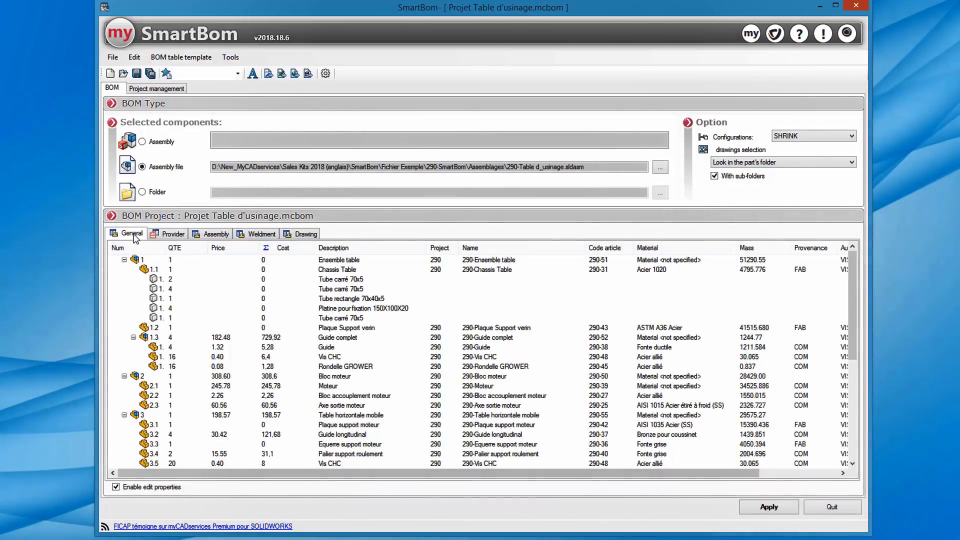
Review the General BOM conditions and Provider property-value condition, then export the BOM to Excel
left_click(157, 90)
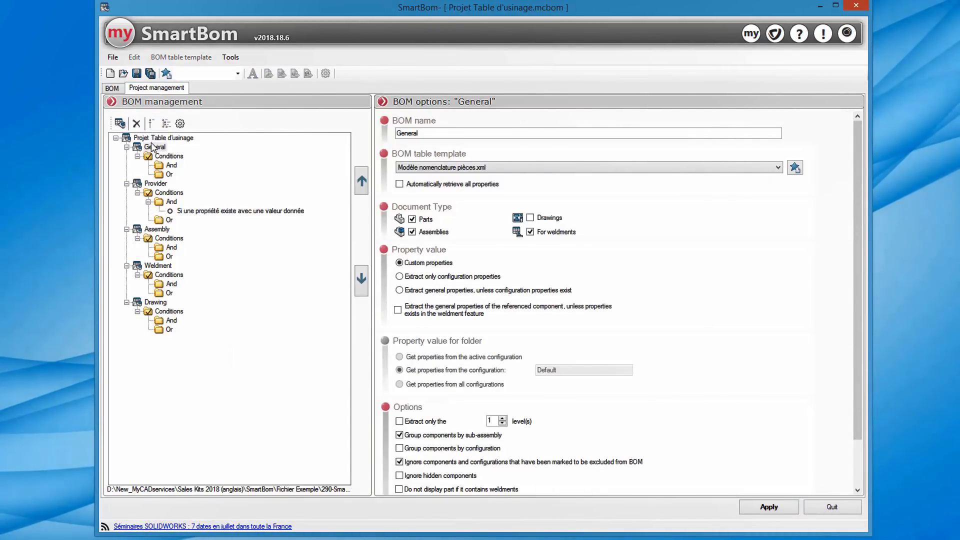
left_click(163, 158)
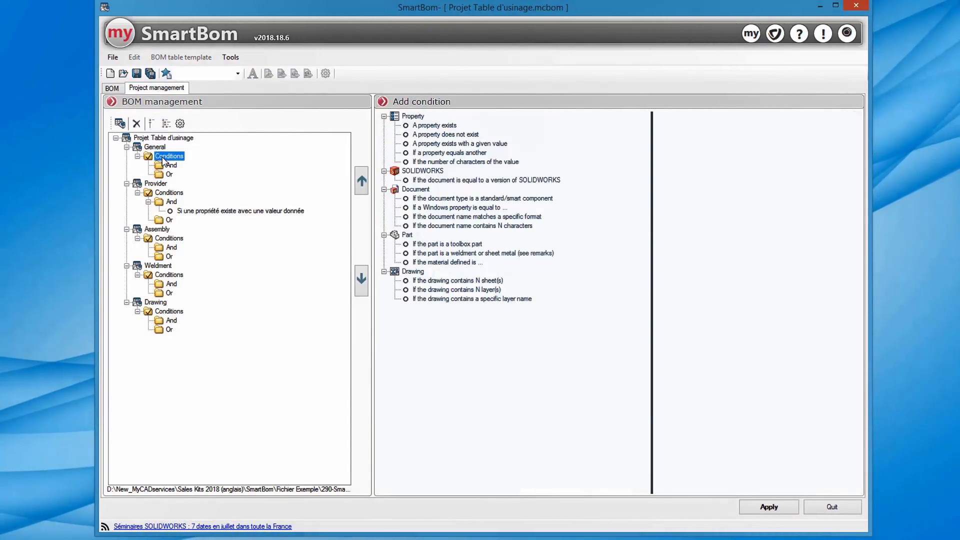
left_click(160, 183)
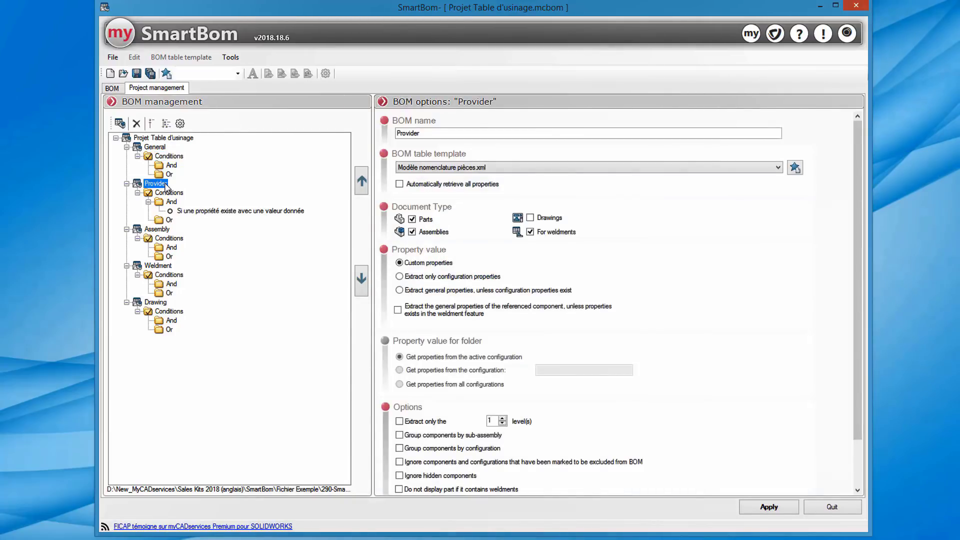
left_click(195, 212)
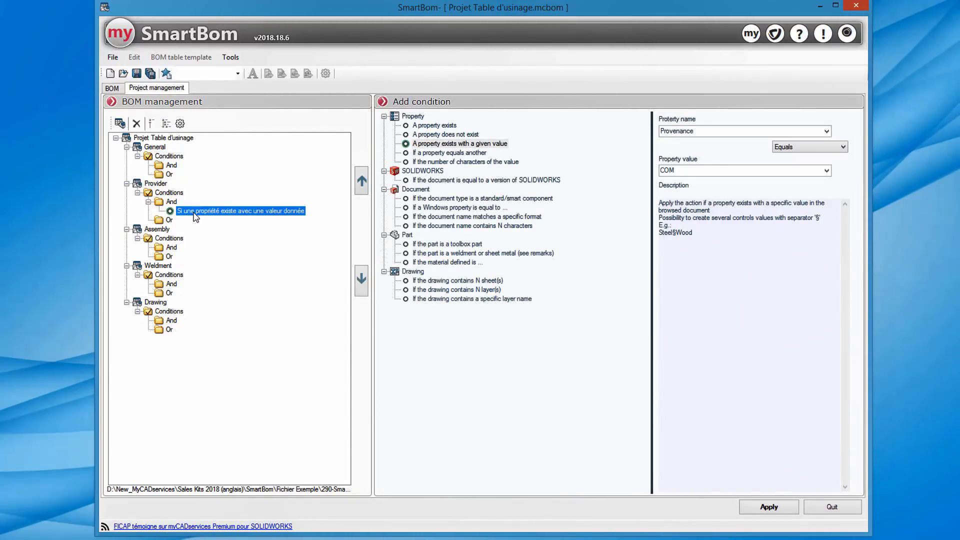
left_click(113, 89)
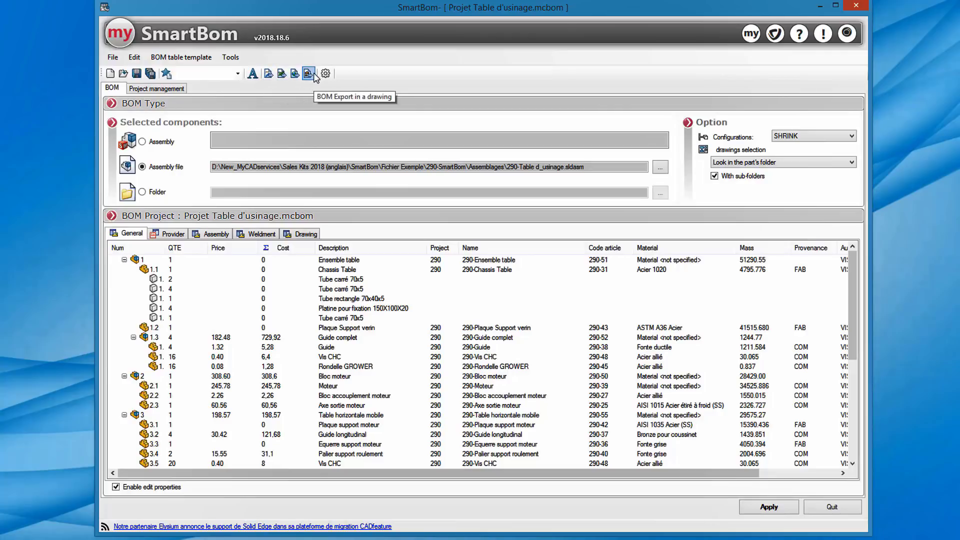
left_click(282, 74)
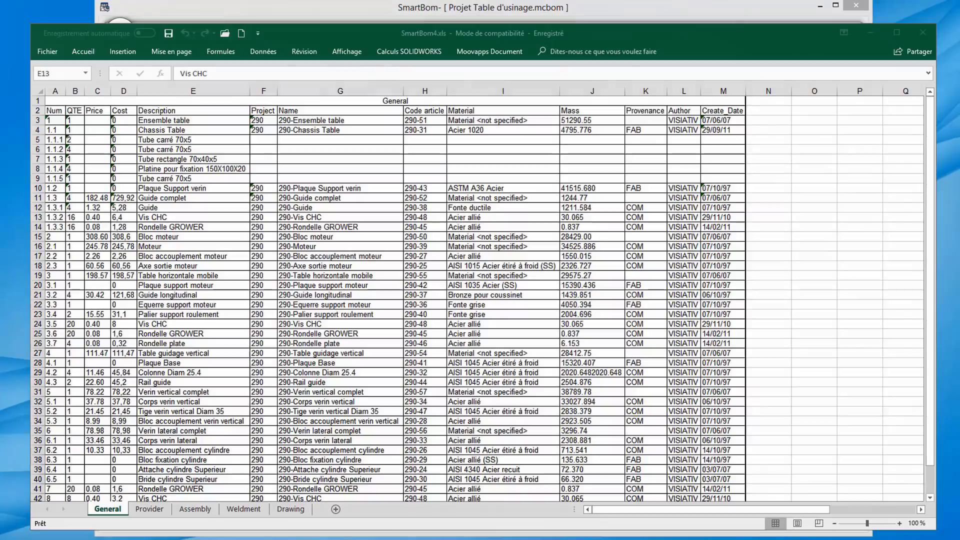
Browse the Provider, Assembly, Weldment and General sheets of SmartBom5.xls, then close Excel
left_click(146, 509)
left_click(195, 511)
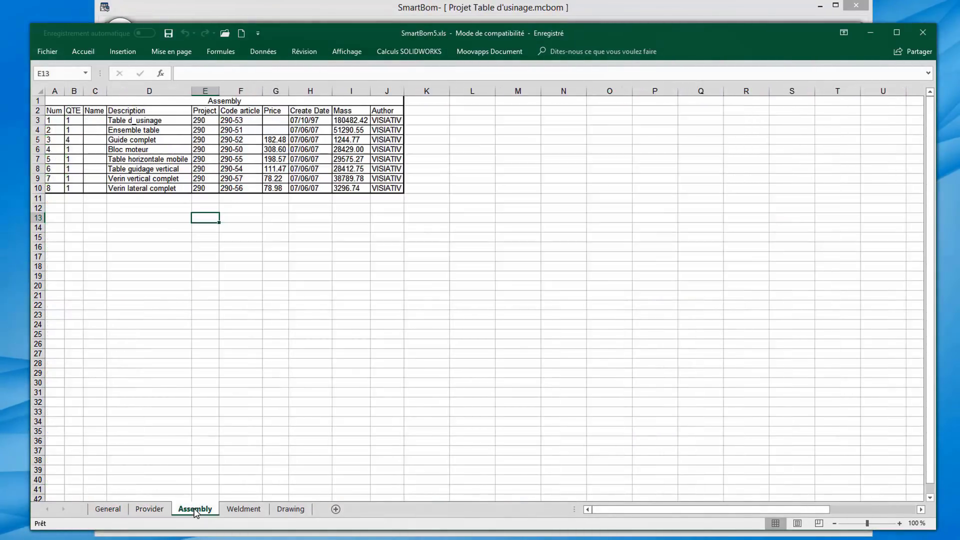
left_click(227, 511)
left_click(113, 511)
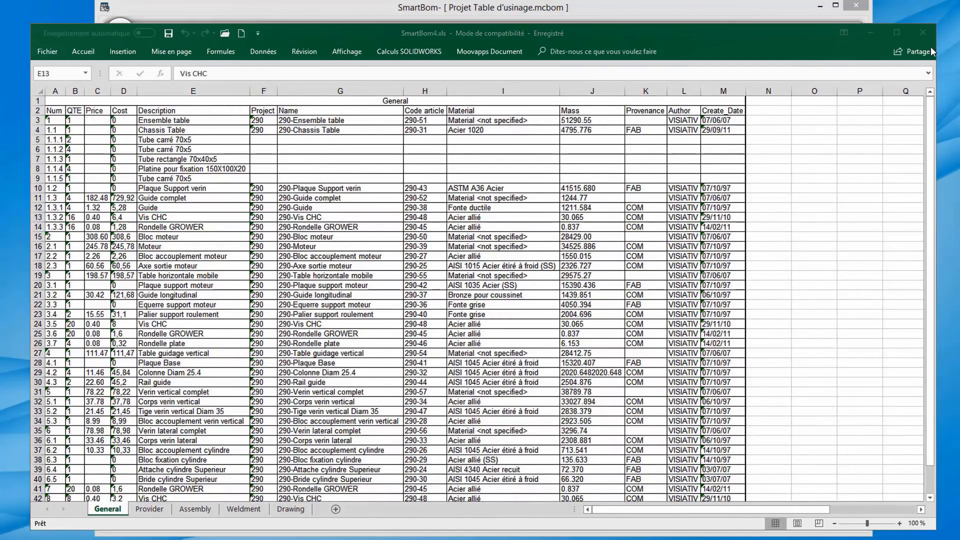
left_click(926, 33)
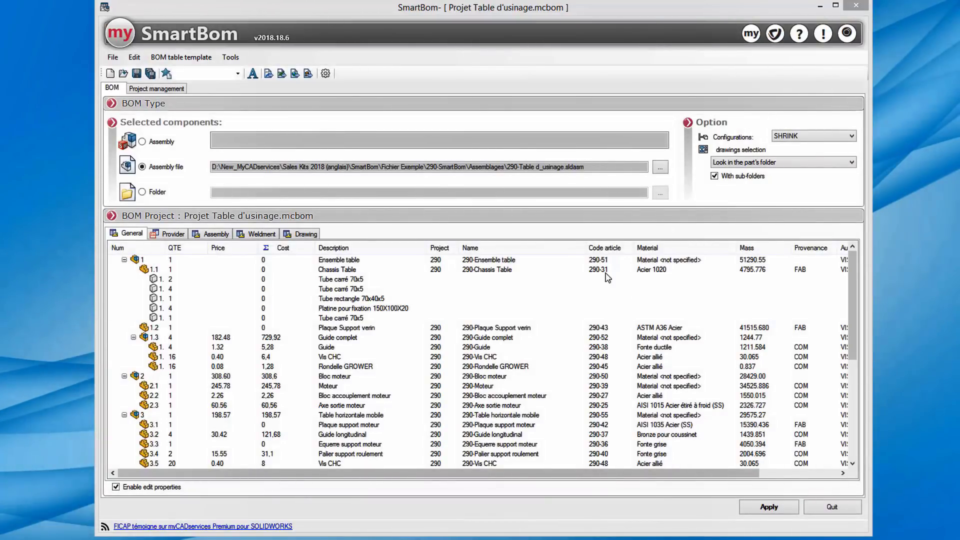
Enable Group components by color in SmartBom's General Options, keeping the assembly colour unchanged
left_click(231, 59)
left_click(253, 72)
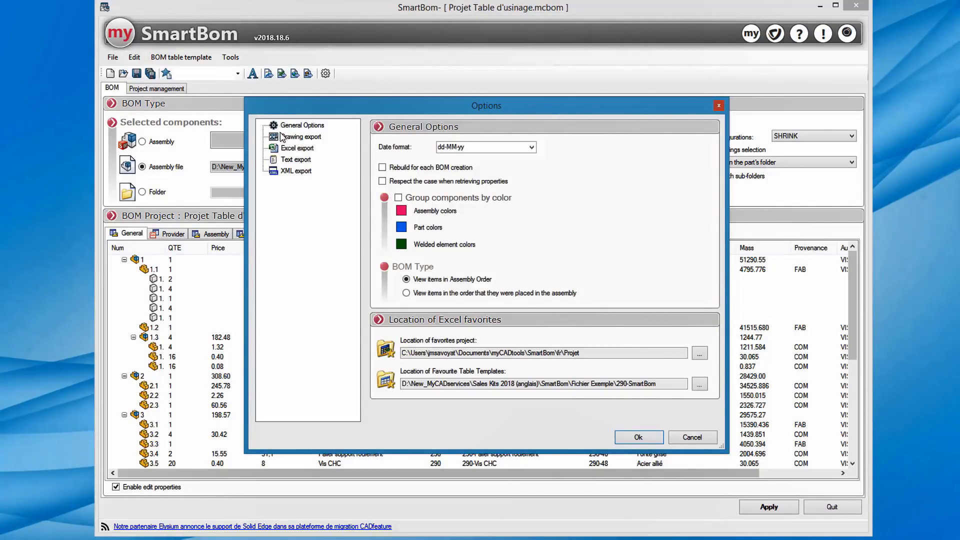
left_click(285, 150)
left_click(285, 159)
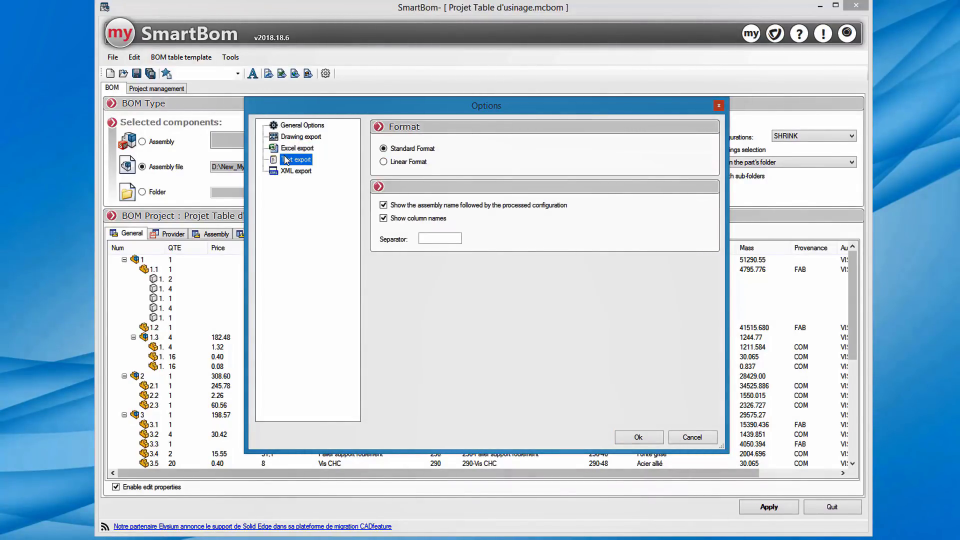
left_click(290, 126)
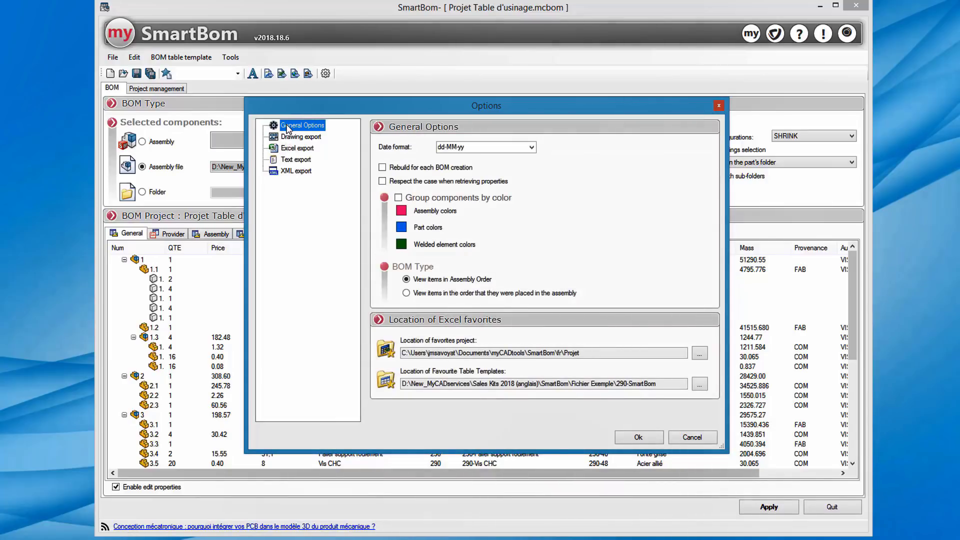
left_click(400, 198)
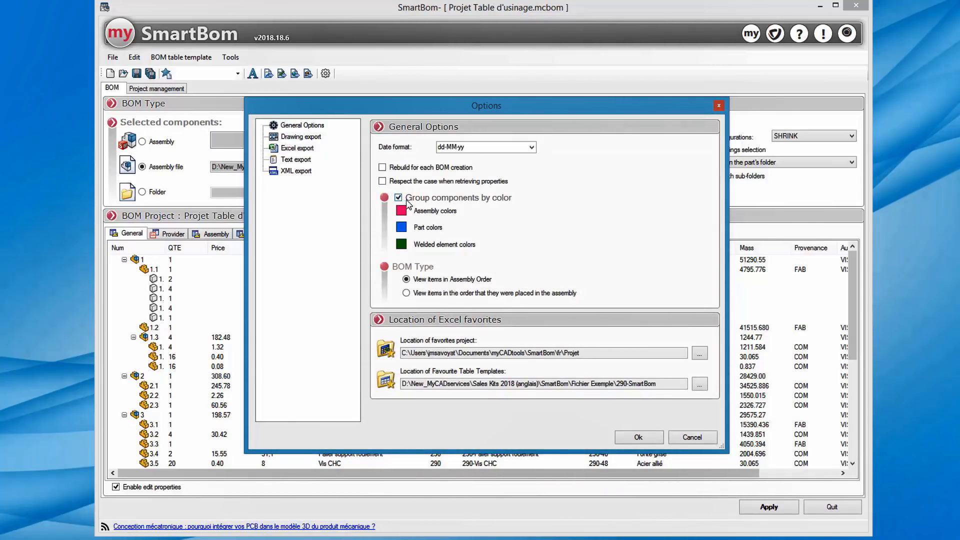
left_click(401, 211)
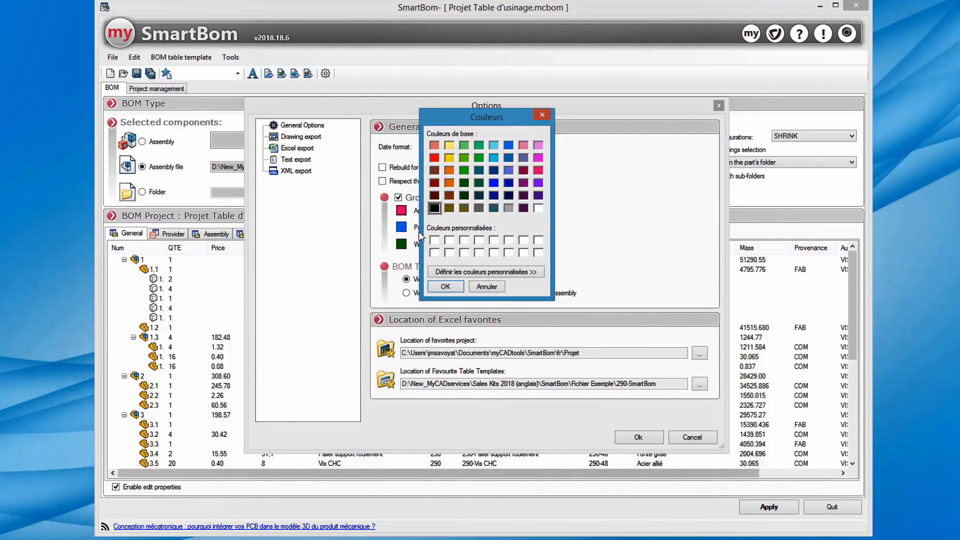
left_click(487, 287)
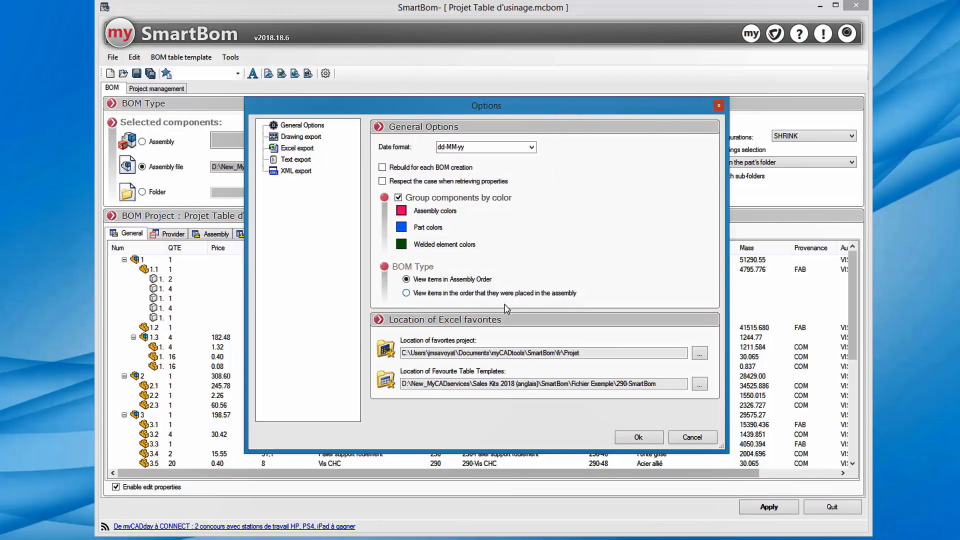
left_click(651, 437)
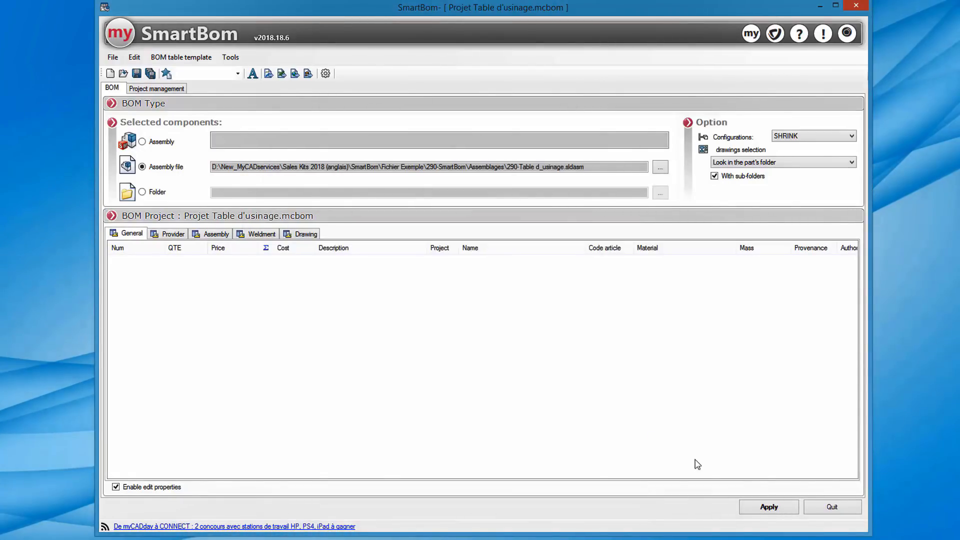
Regenerate the BOM and review its coloured Provider, Assembly, Weldment and General lists
left_click(767, 509)
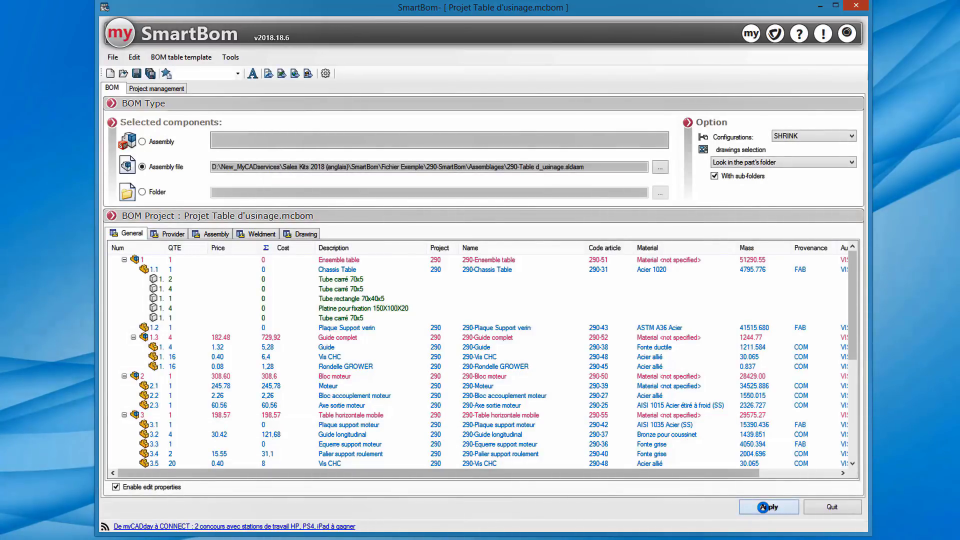
left_click_drag(854, 348, 864, 313)
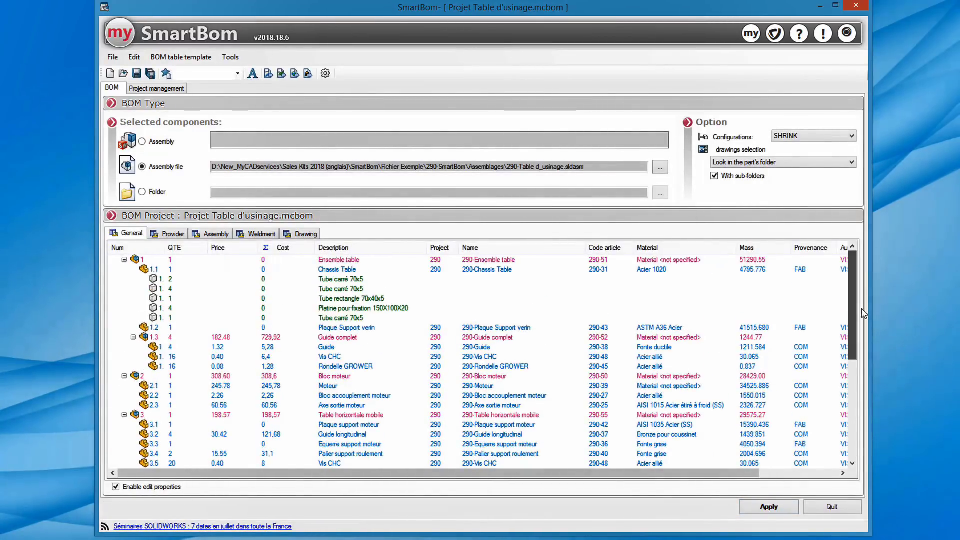
left_click(182, 234)
left_click(207, 235)
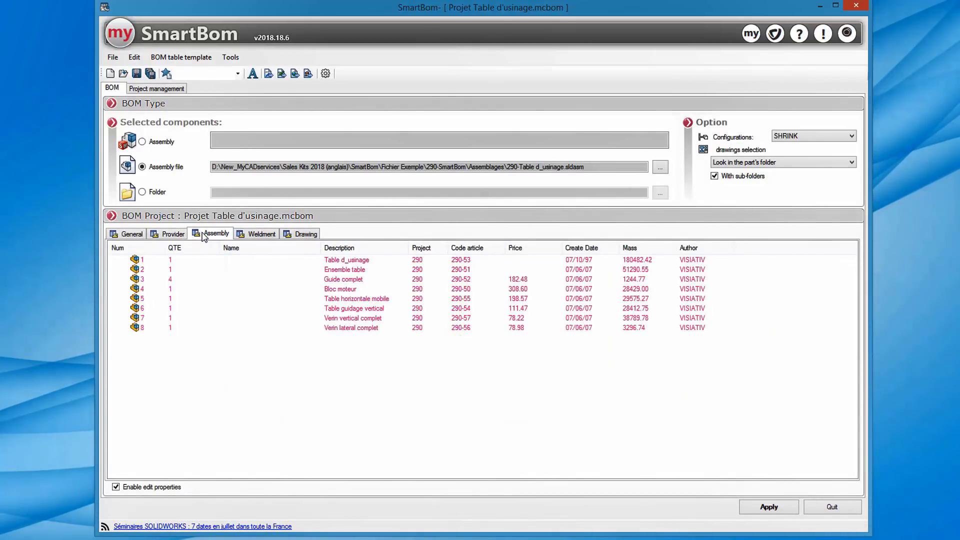
left_click(245, 234)
left_click(139, 235)
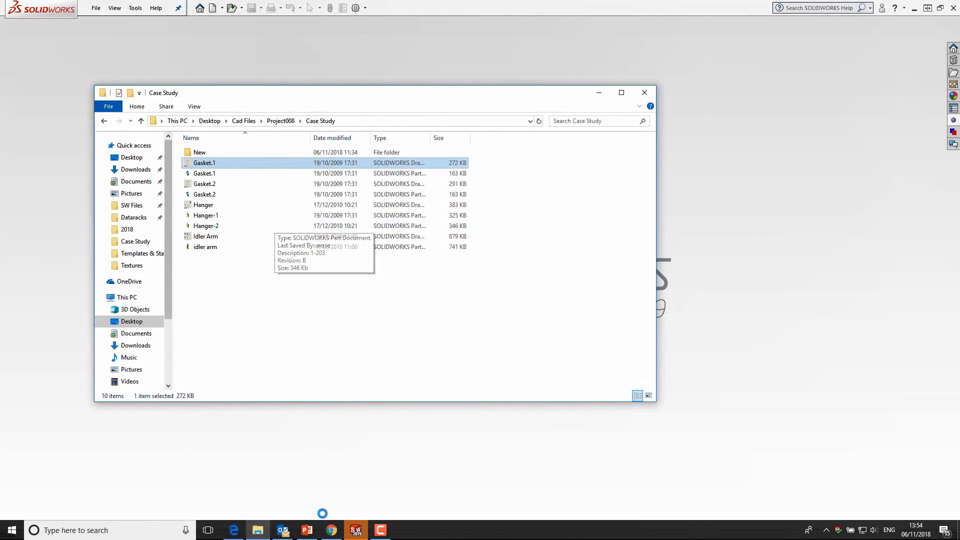
Open the Gasket.1 drawing and start a new myCADtools Integration project over it
left_click(355, 531)
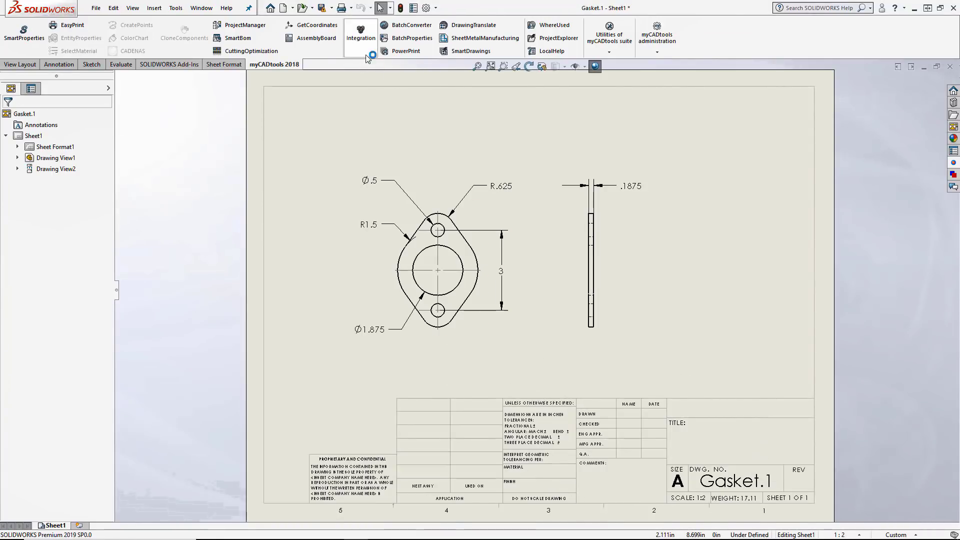
left_click(360, 34)
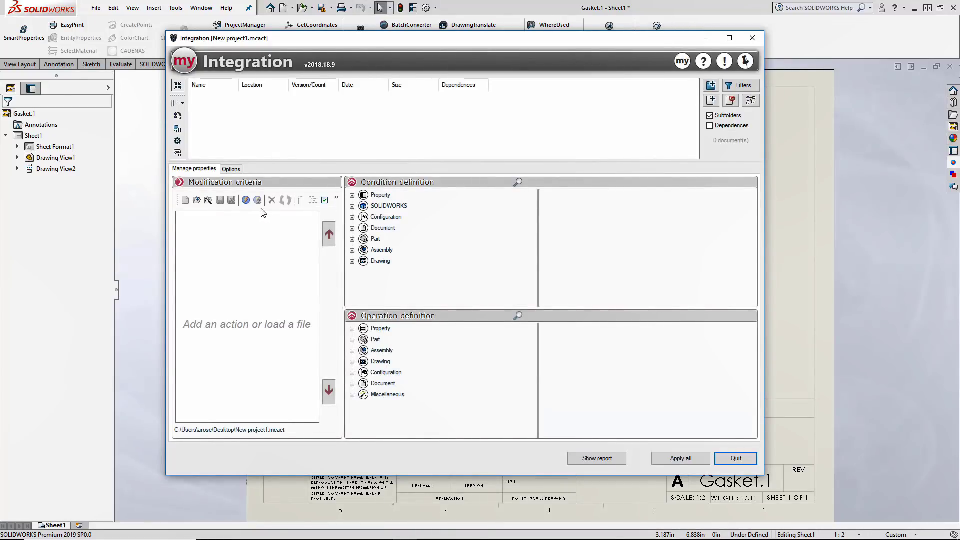
Add a new action named 'Change Format'
left_click(246, 200)
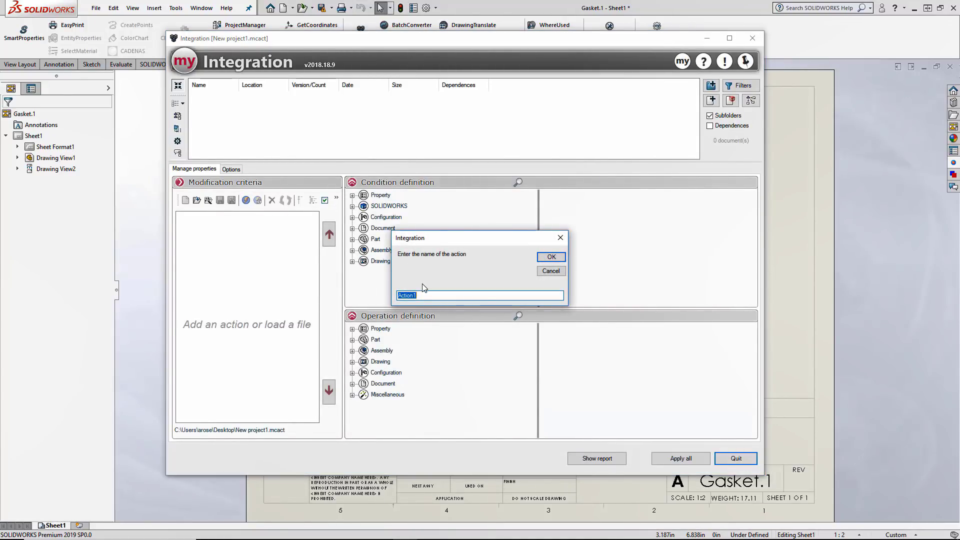
type("Change Format")
key("Return")
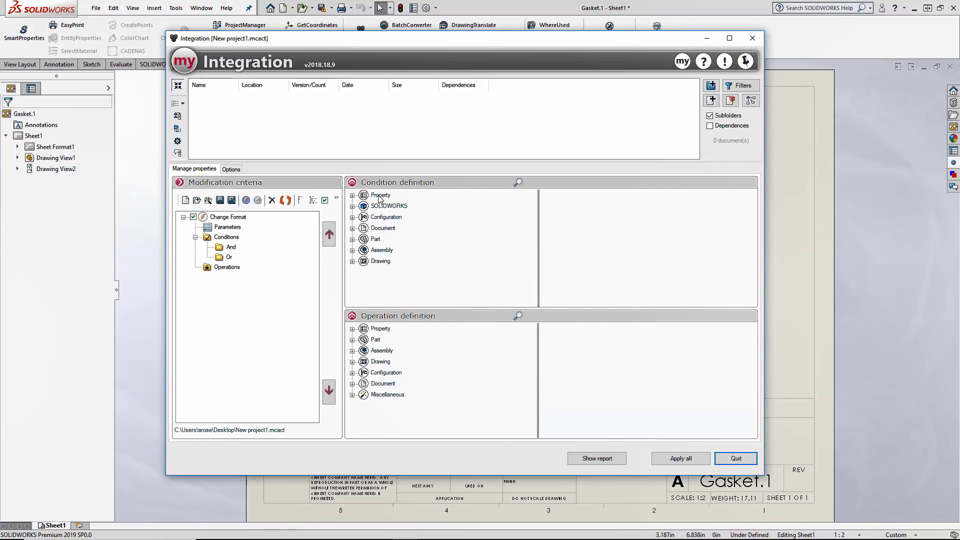
Add the 'document is a drawing' condition under And
left_click(352, 196)
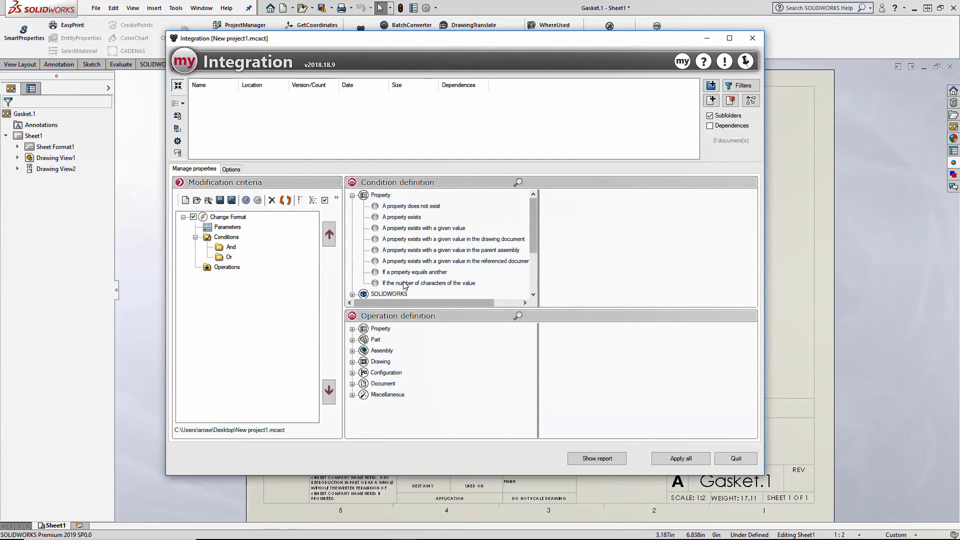
scroll(395, 281, "down", 2)
left_click(353, 239)
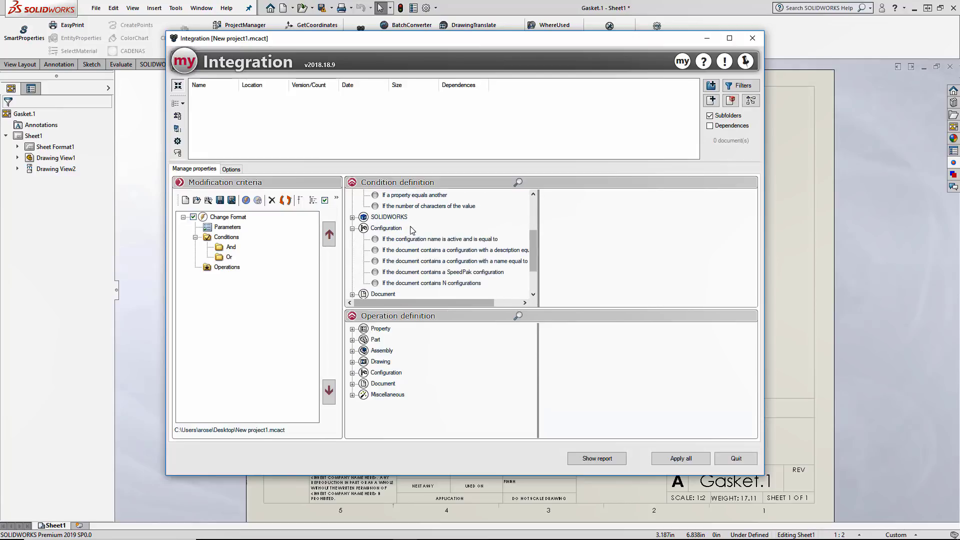
scroll(416, 283, "down", 1)
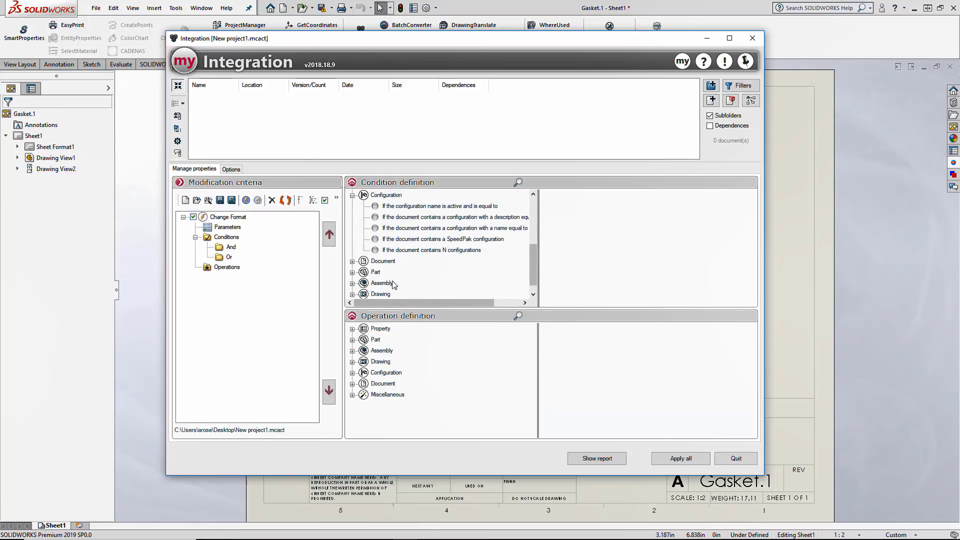
left_click(352, 261)
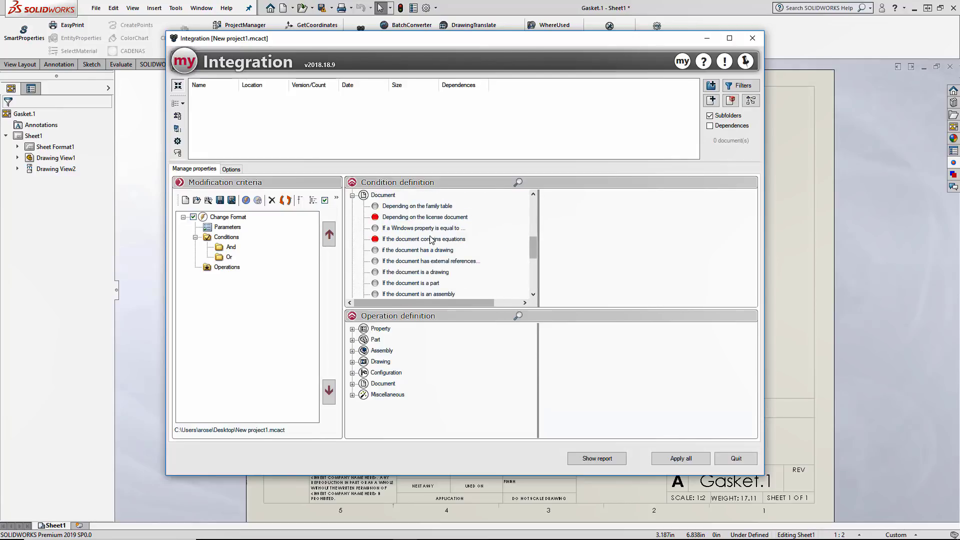
left_click(436, 274)
scroll(430, 278, "down", 1)
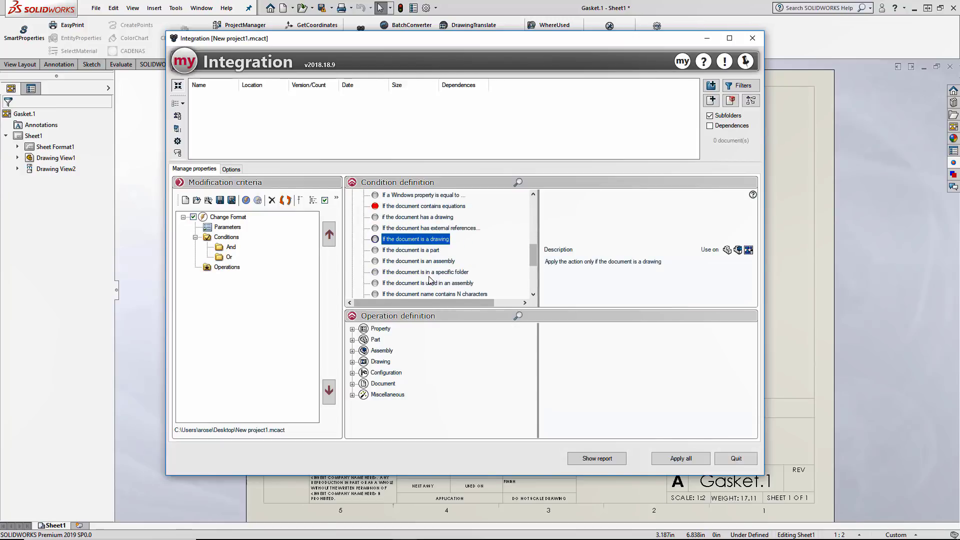
mouse_move(437, 244)
left_mouse_down()
mouse_move(229, 258)
mouse_move(231, 248)
left_mouse_up()
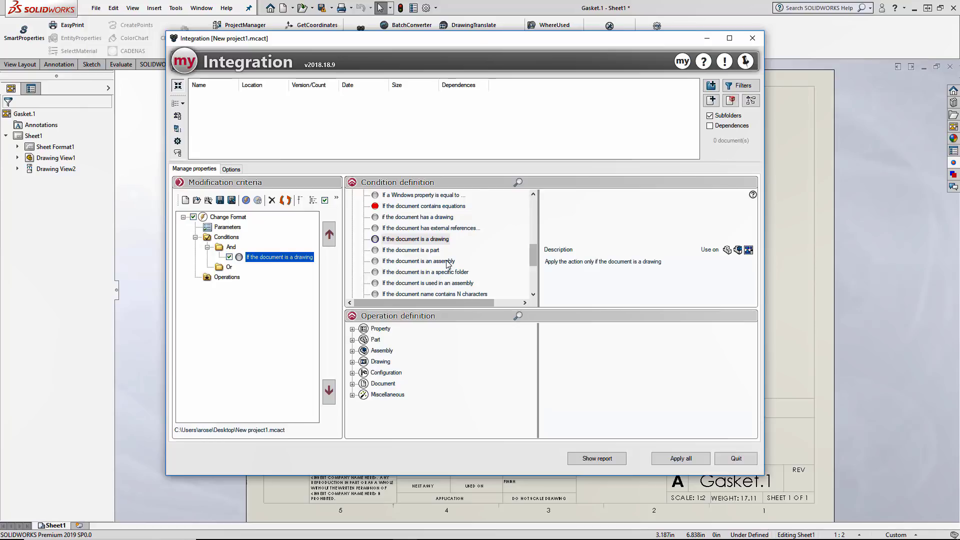
scroll(390, 252, "up", 1)
left_click(353, 195)
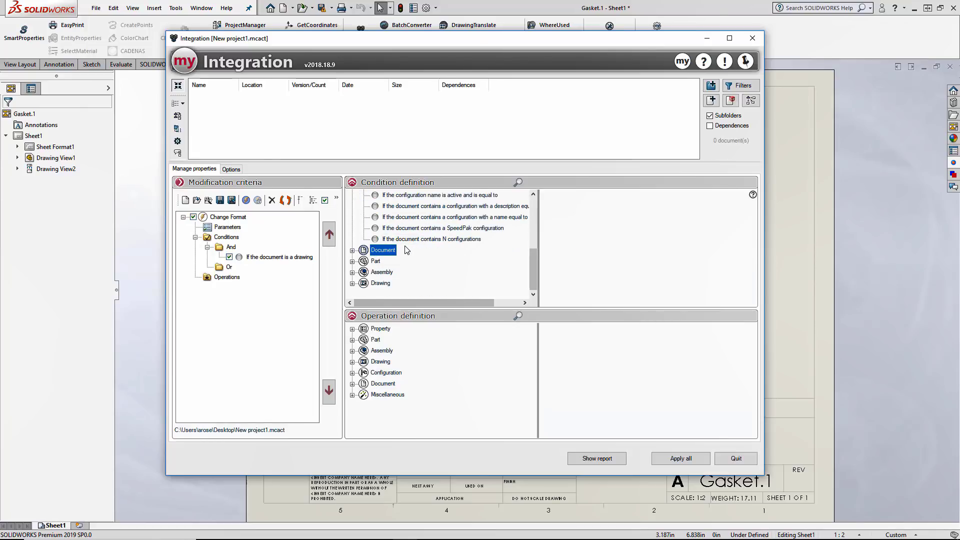
Add a SOLIDWORKS Version condition, smaller or equal to 2017, under And
scroll(361, 263, "up", 2)
left_click(352, 239)
left_click(425, 261)
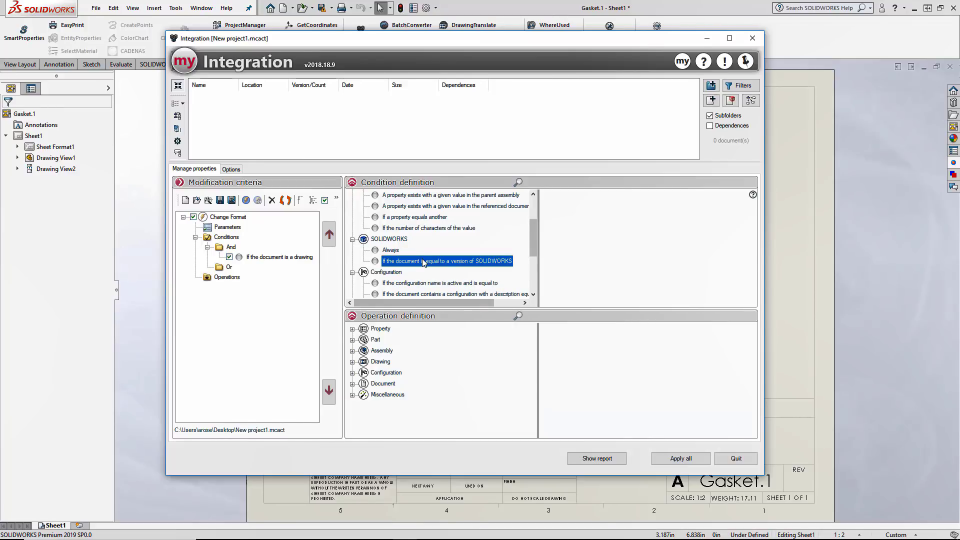
left_click(565, 205)
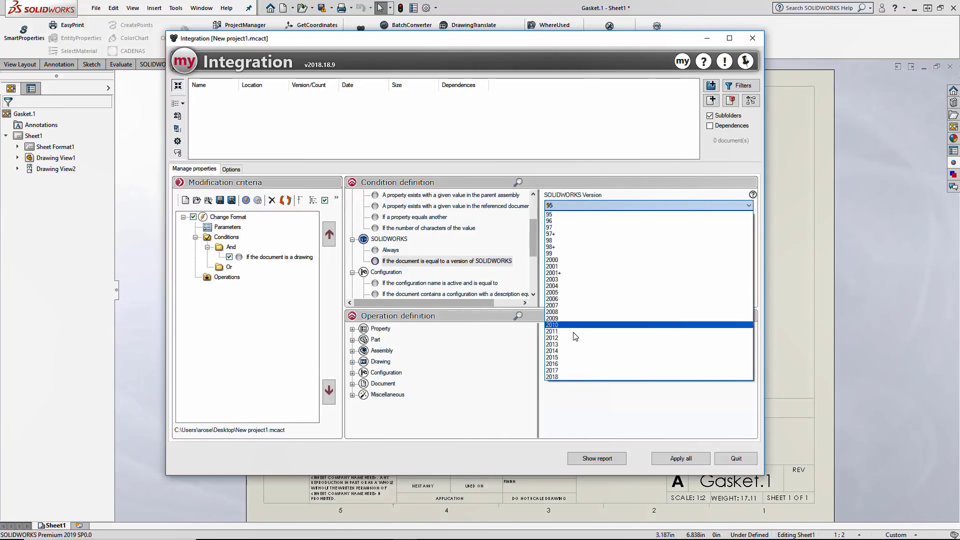
left_click(575, 370)
left_click(713, 221)
left_click(708, 249)
left_click_drag(428, 262, 246, 258)
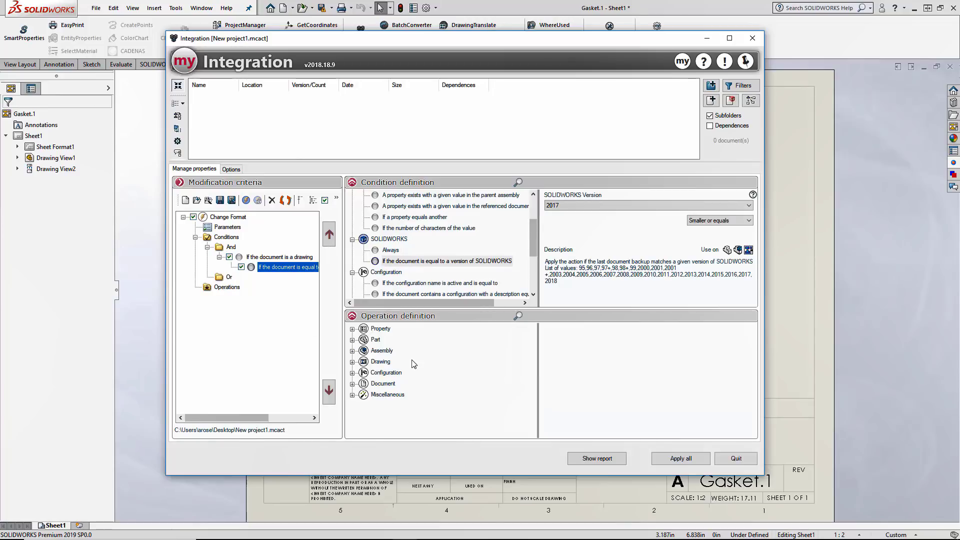
left_click(452, 378)
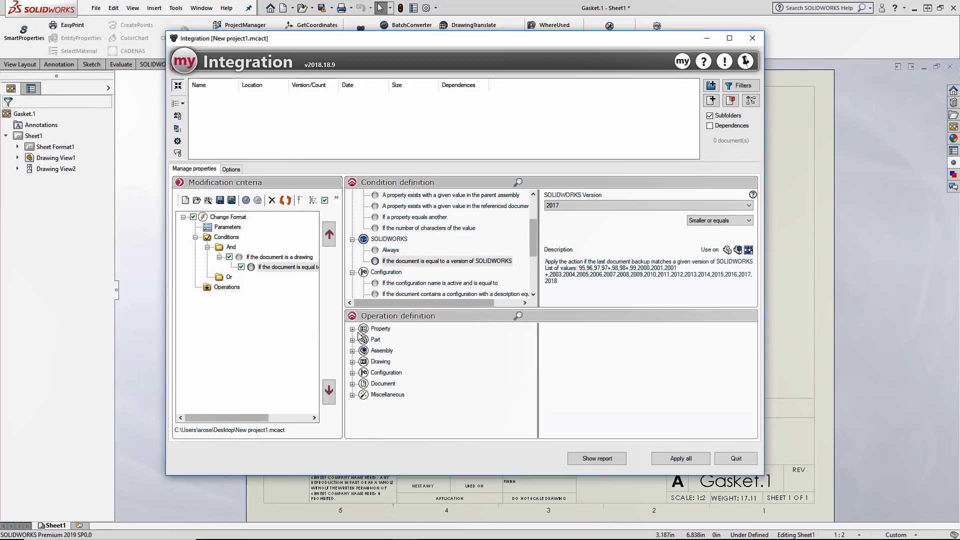
Add the Replace sheet format drawing operation to the action's operations
left_click(353, 361)
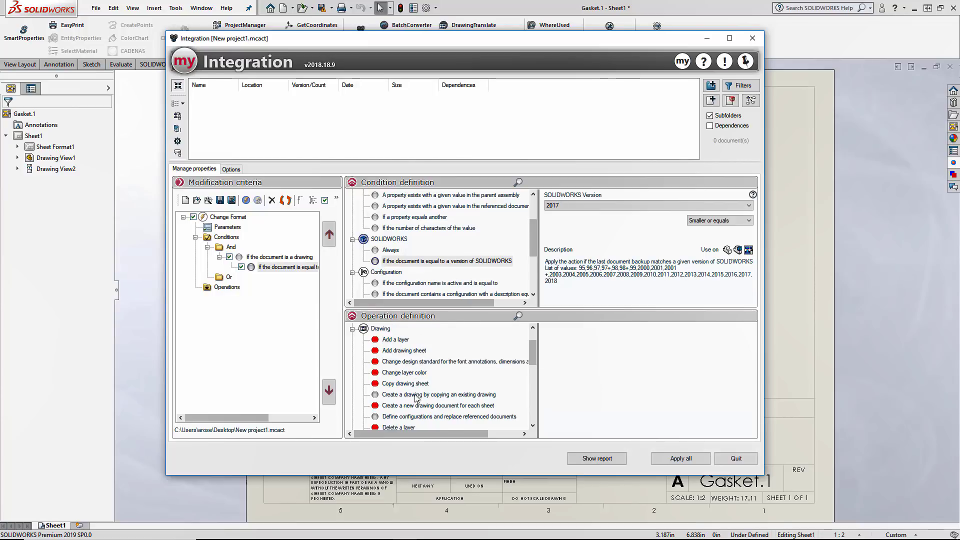
scroll(415, 398, "down", 7)
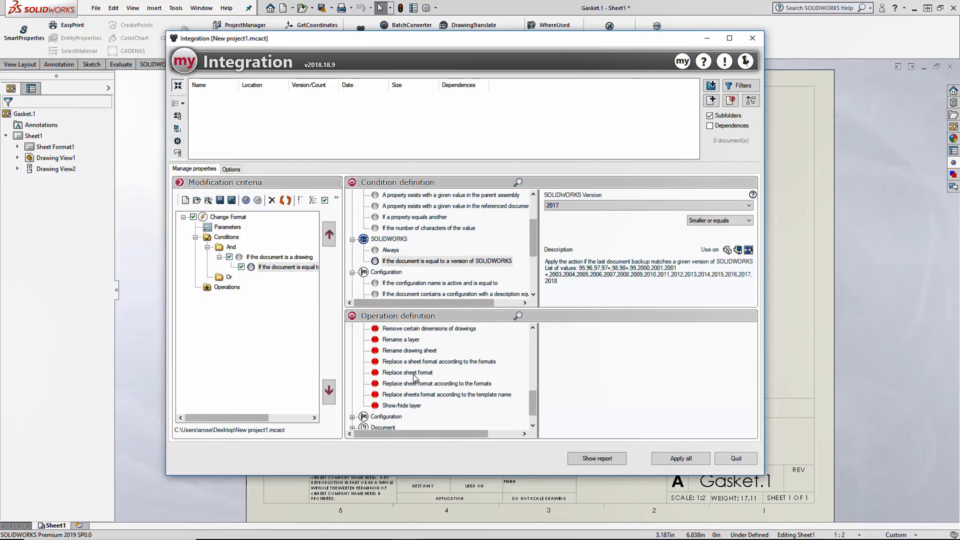
left_click(408, 372)
left_click_drag(429, 372, 219, 290)
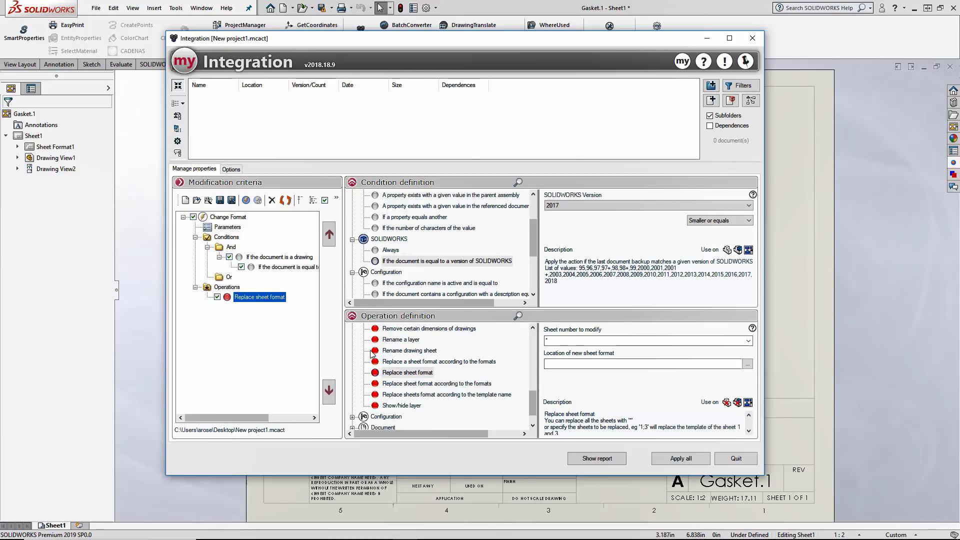
Set the new sheet format to D:\Templates & Standard Files\A3 sheet format.slddrt
left_click(747, 364)
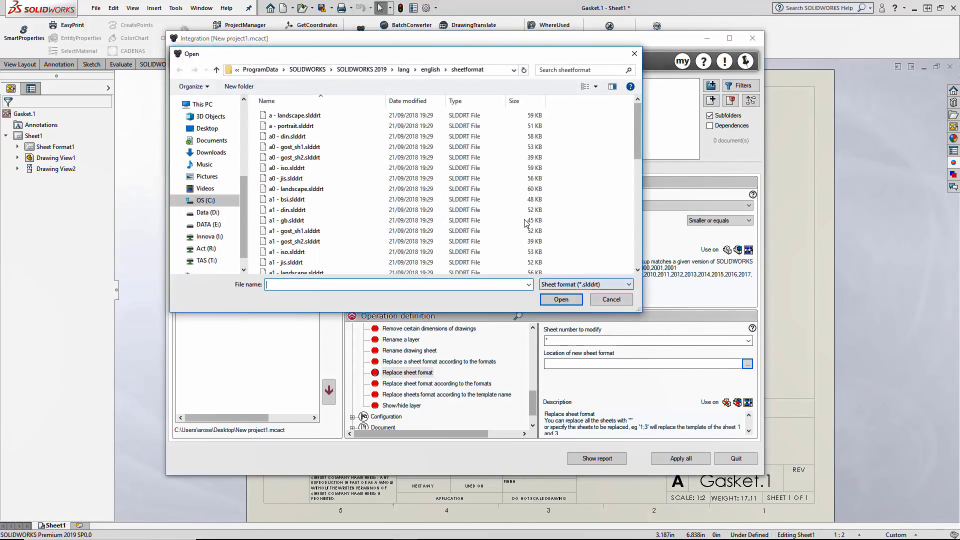
left_click(208, 212)
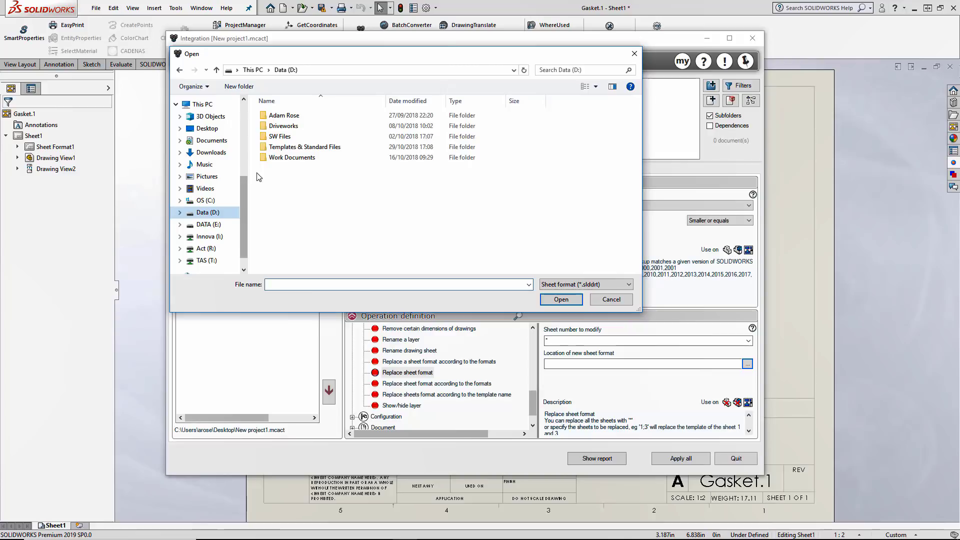
double_click(283, 147)
left_click(283, 147)
left_click(561, 299)
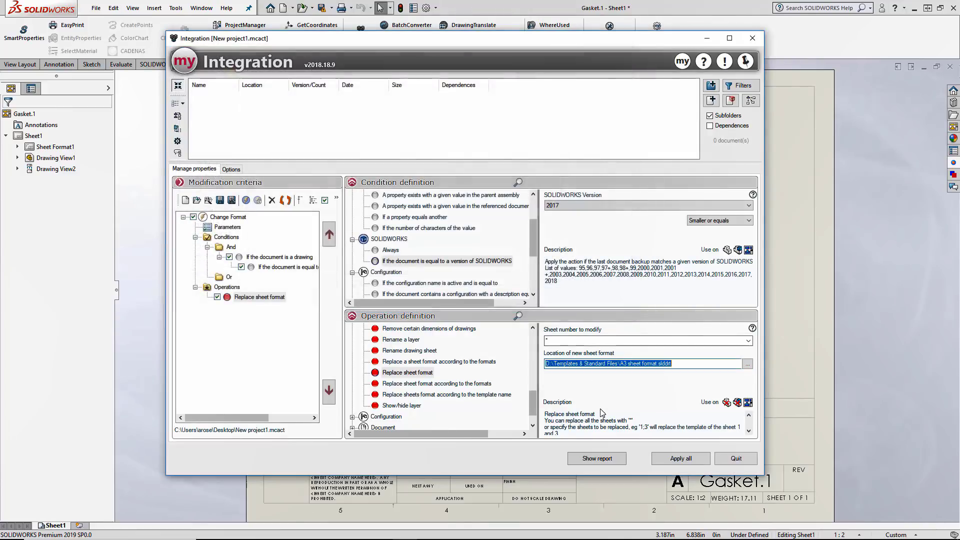
left_click(260, 297)
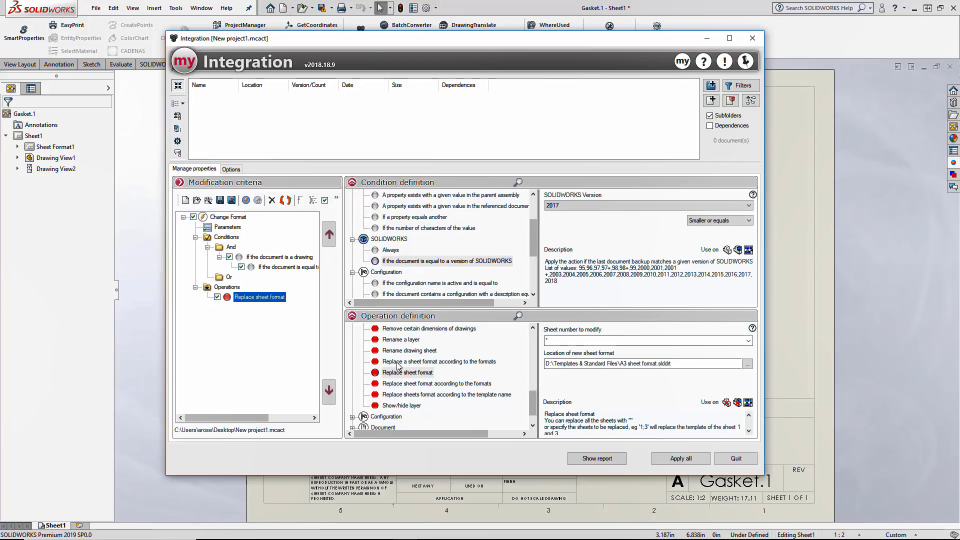
Expand the assembly and part operations lists
scroll(410, 366, "up", 3)
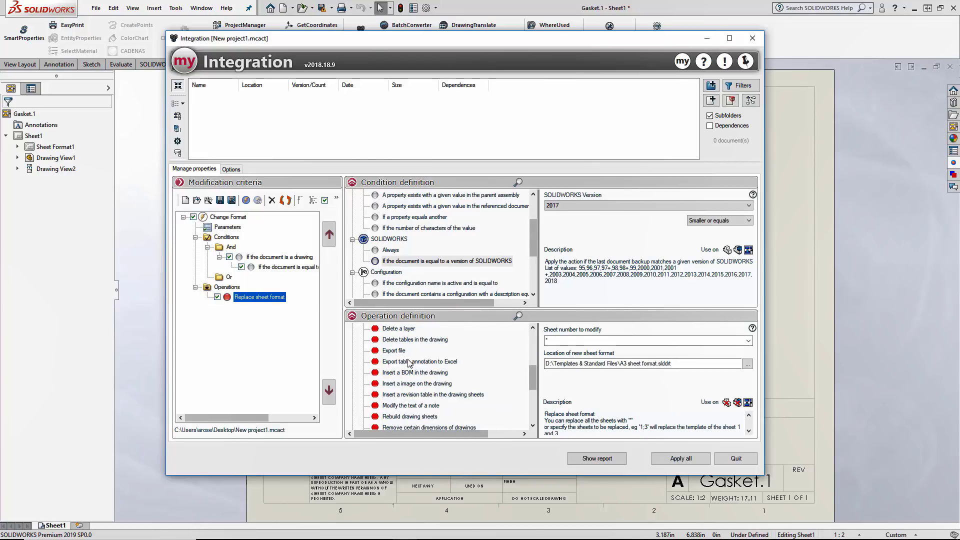
scroll(403, 365, "up", 4)
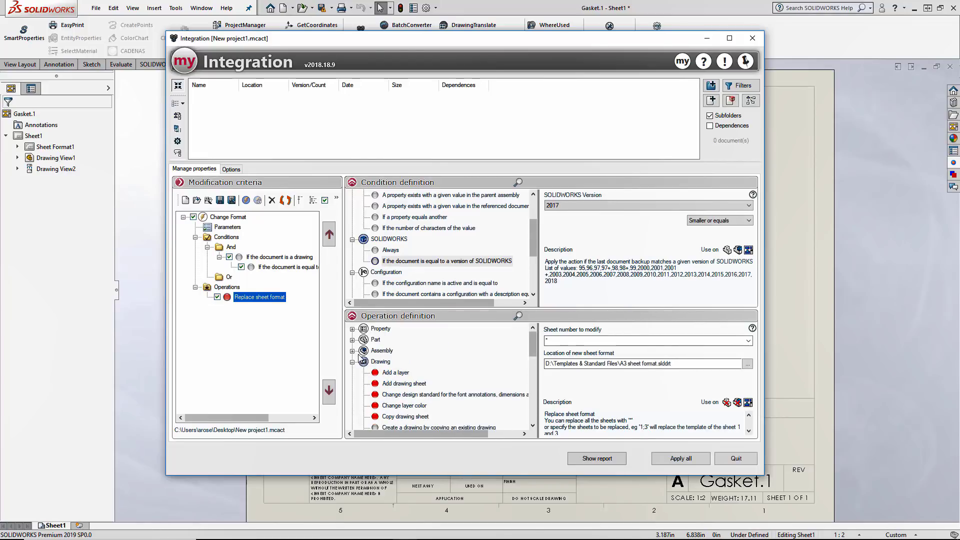
left_click(353, 351)
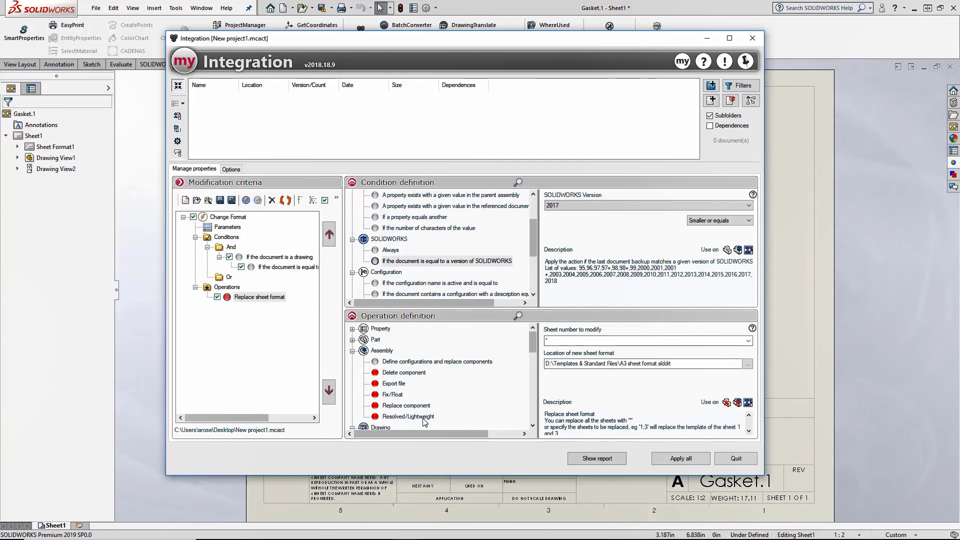
left_click(352, 339)
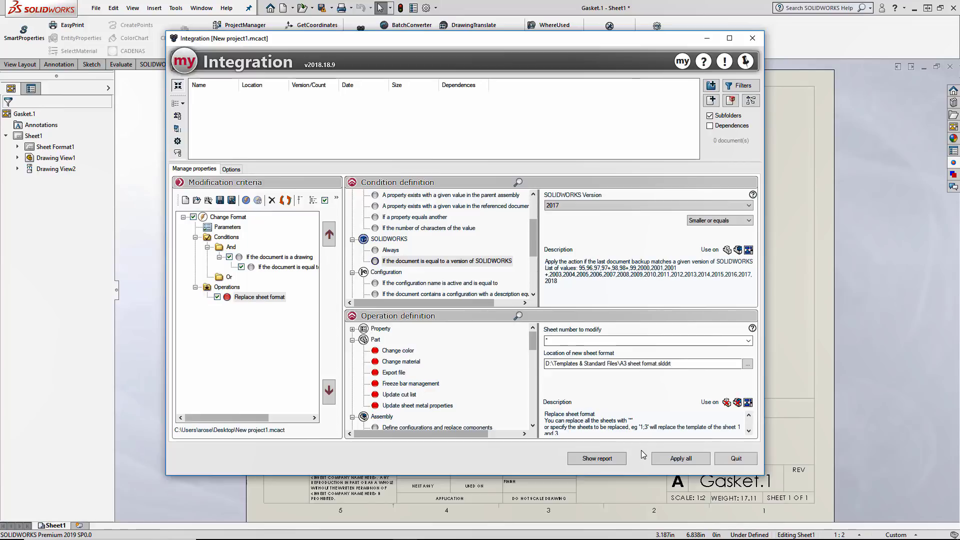
Run the Change Format action on the Cad Files folder, declining the report
left_click(711, 86)
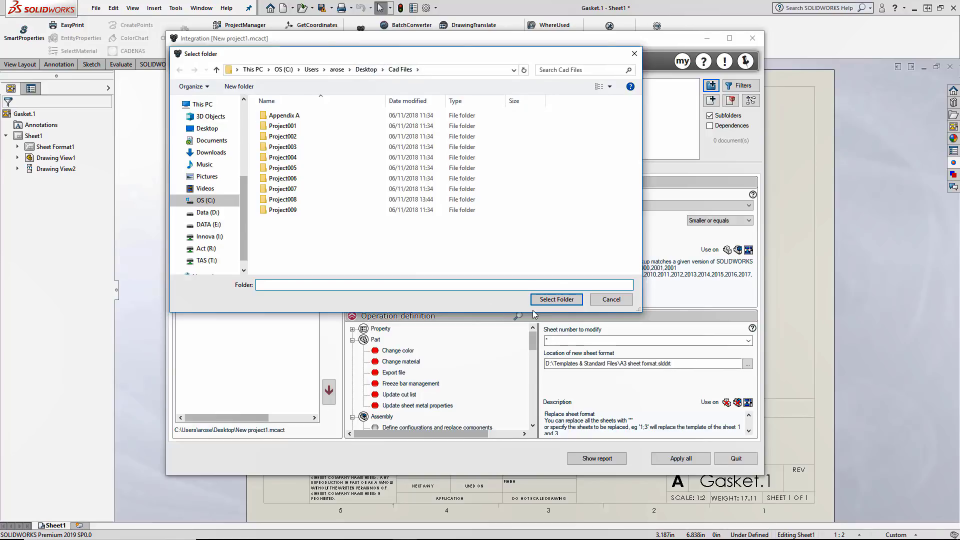
left_click(564, 300)
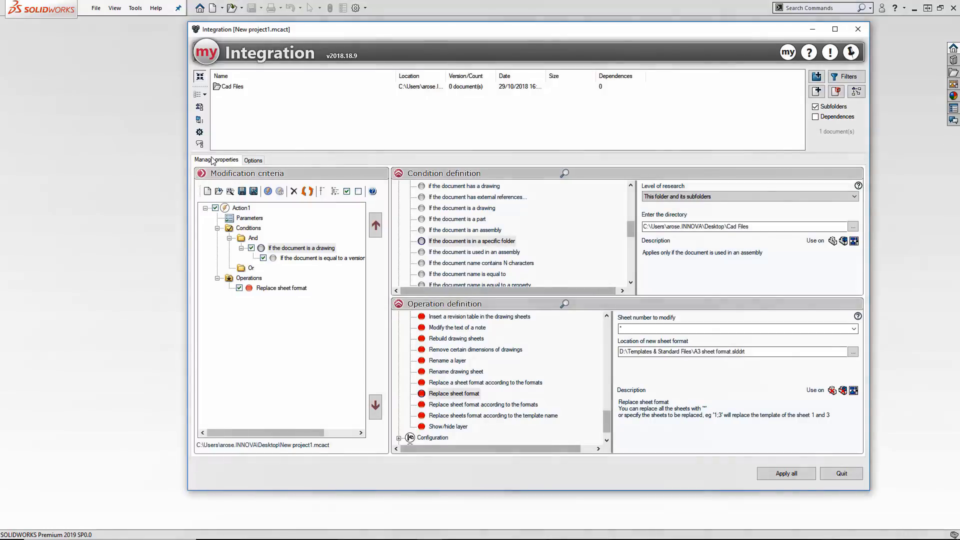
left_click(787, 473)
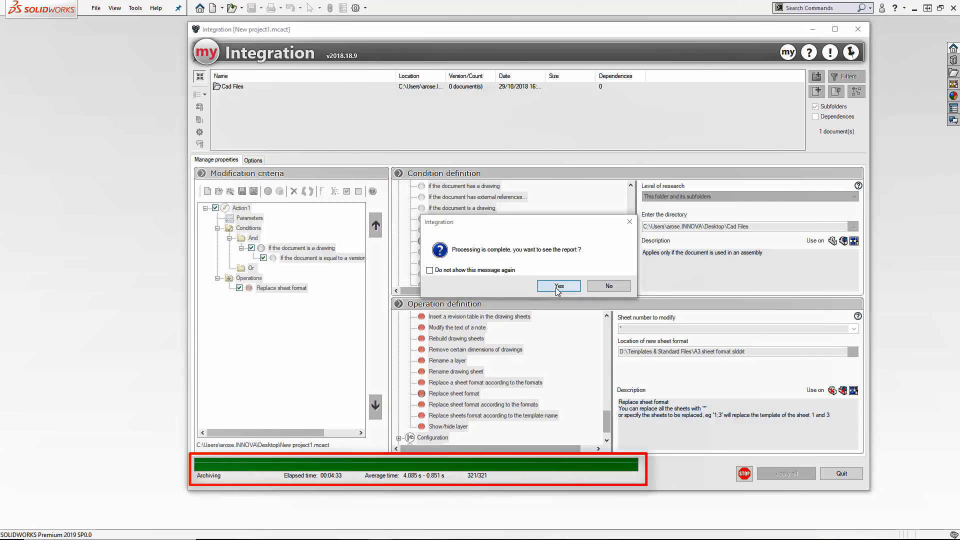
left_click(596, 290)
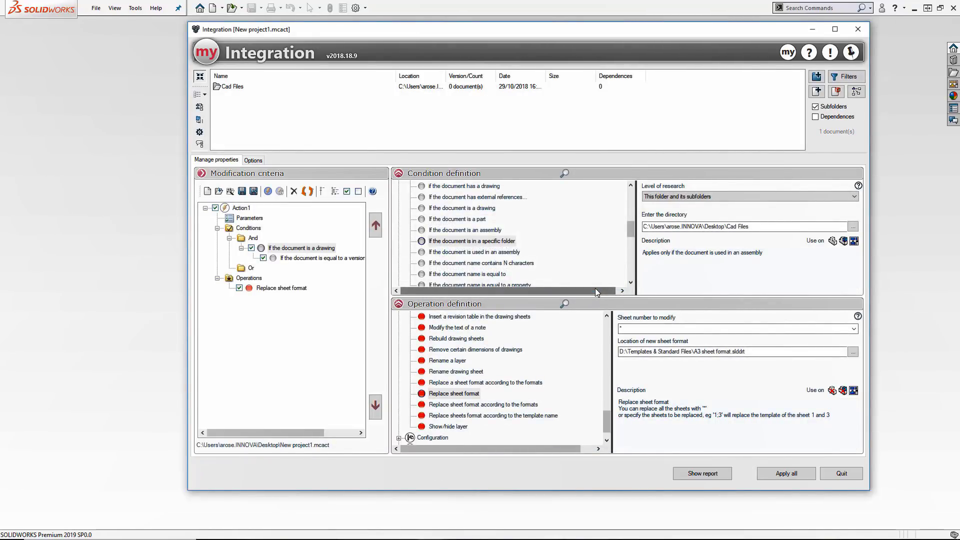
left_click(283, 529)
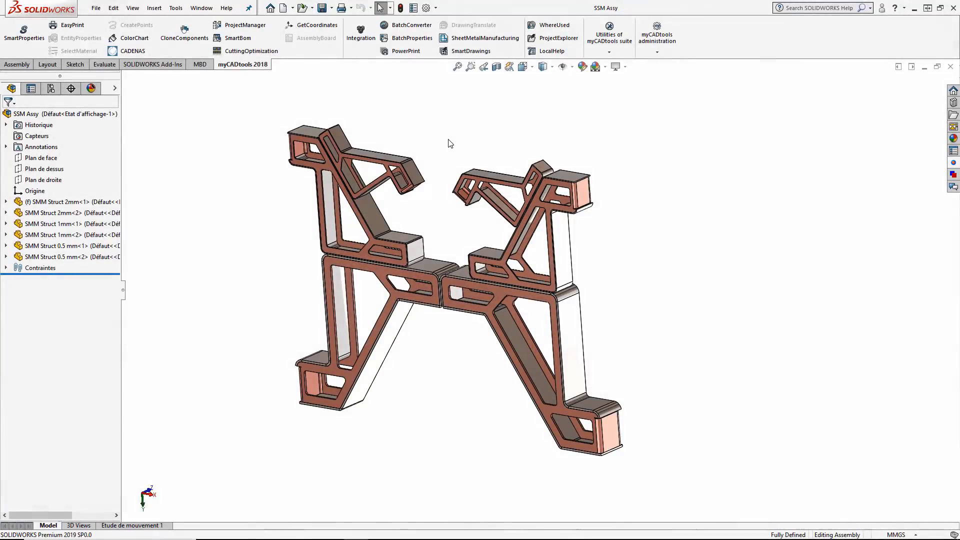
Add the active SSM Assy assembly to SheetMetalManufacturing and open Manage columns
middle_click_drag(501, 137, 459, 152)
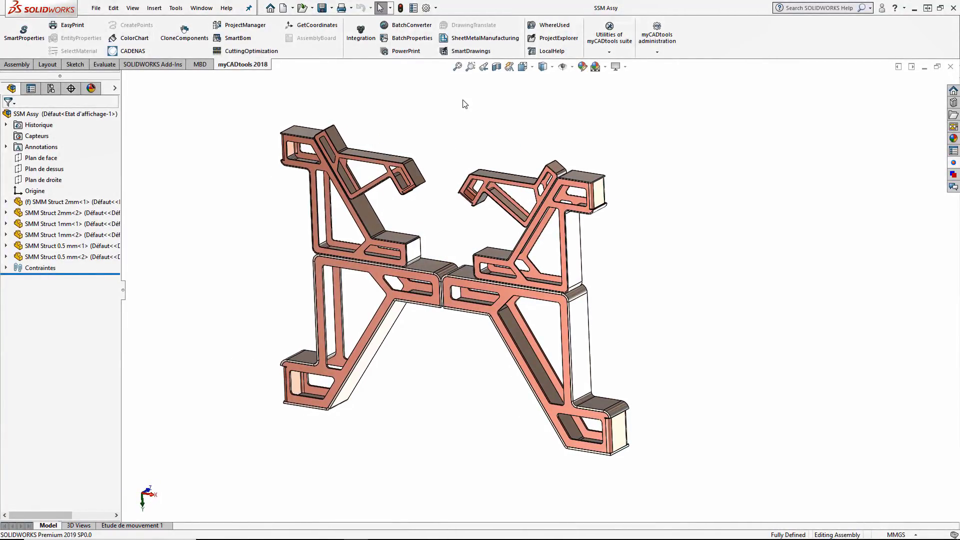
left_click(480, 43)
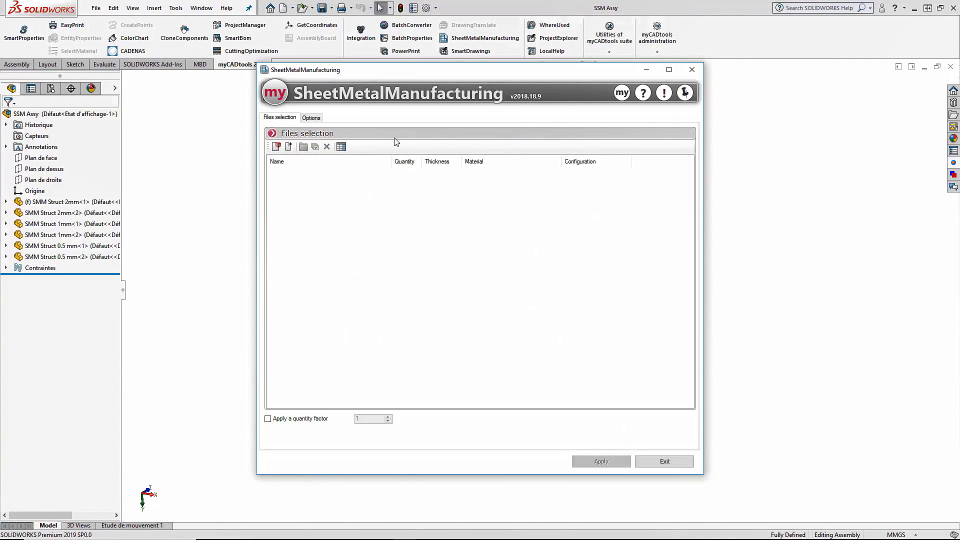
left_click(277, 147)
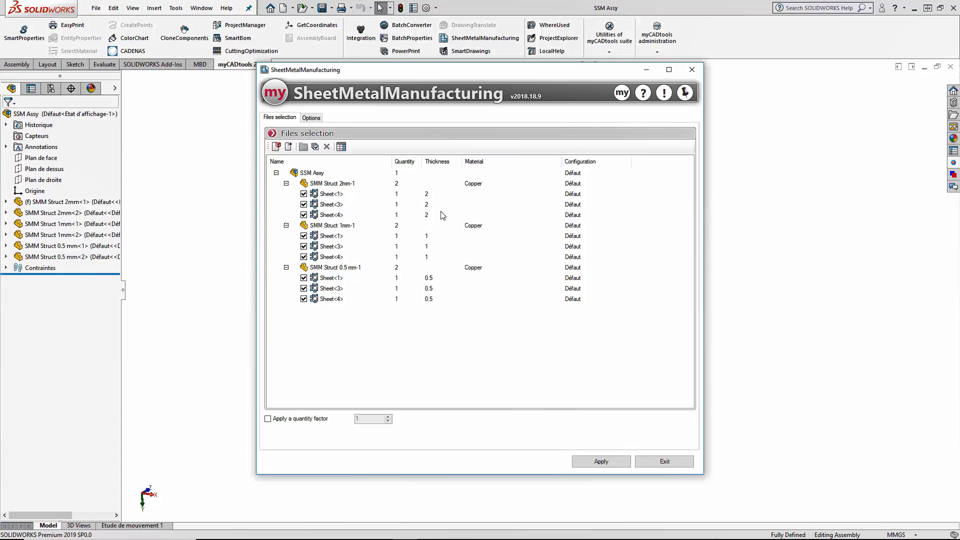
left_click(341, 146)
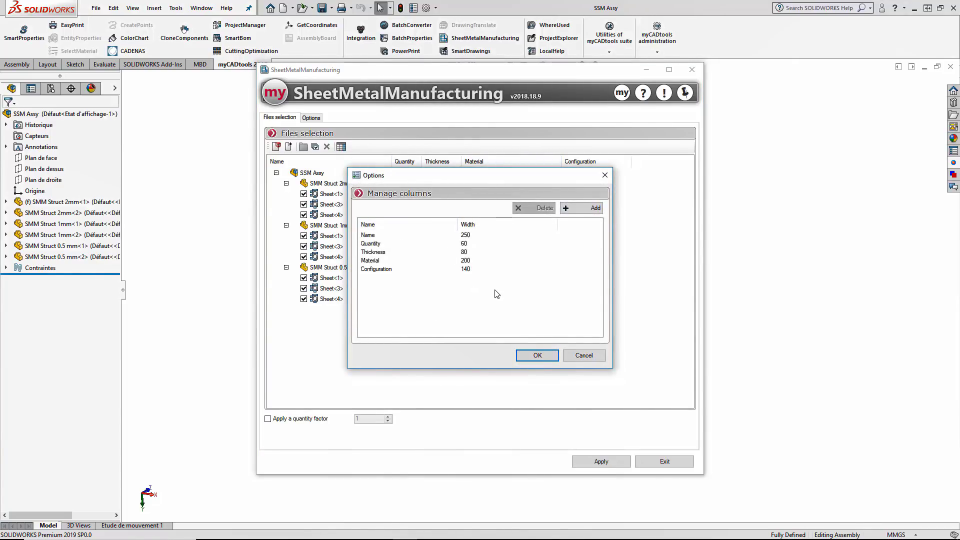
Cancel Manage columns and set the output file name to 'smm'
left_click(598, 356)
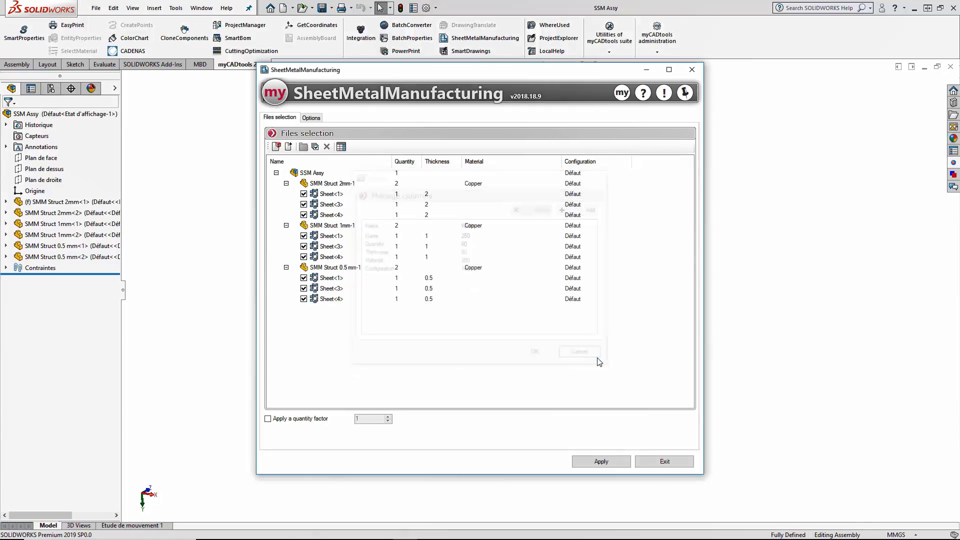
left_click(315, 118)
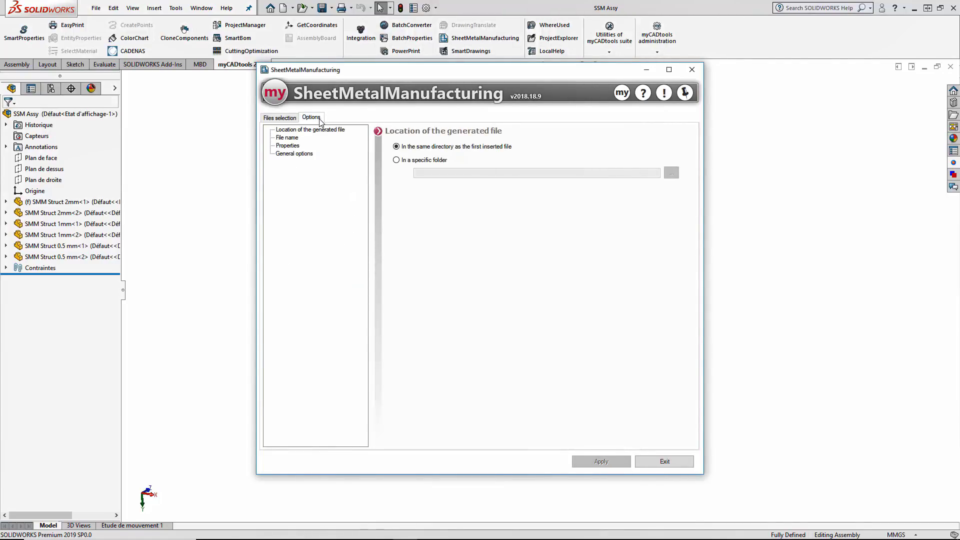
left_click(292, 139)
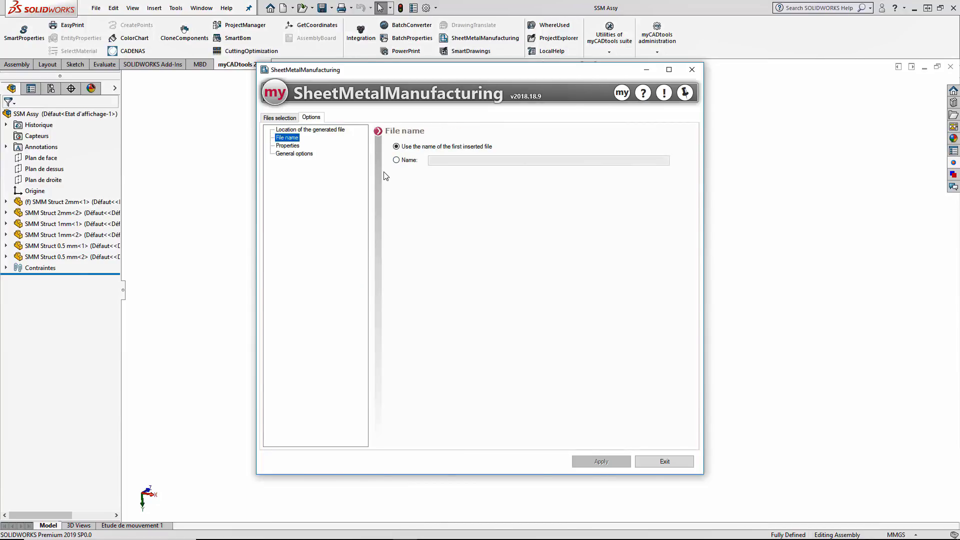
left_click(396, 161)
left_click(460, 159)
type("smm")
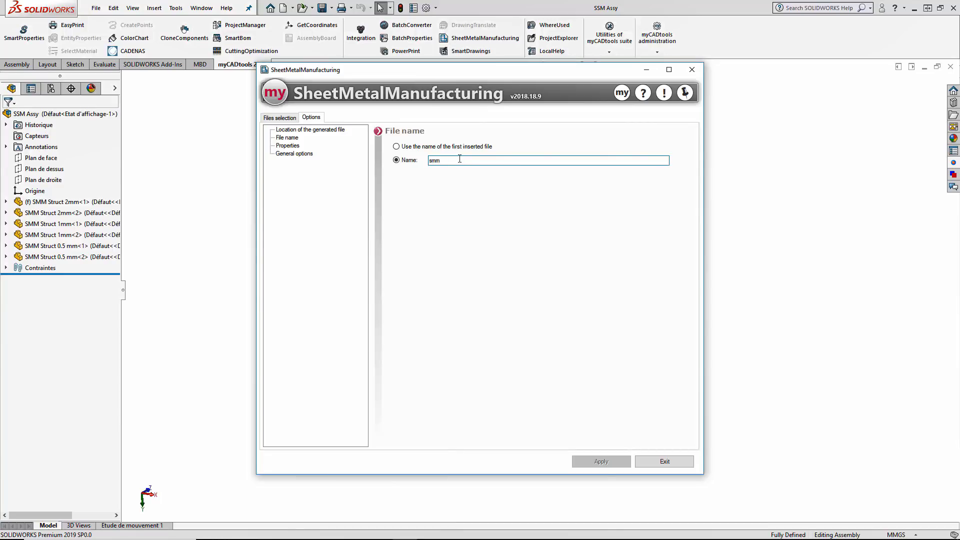
Export generic DXF files grouped by thickness in multiple files, with red annotations
left_click(288, 146)
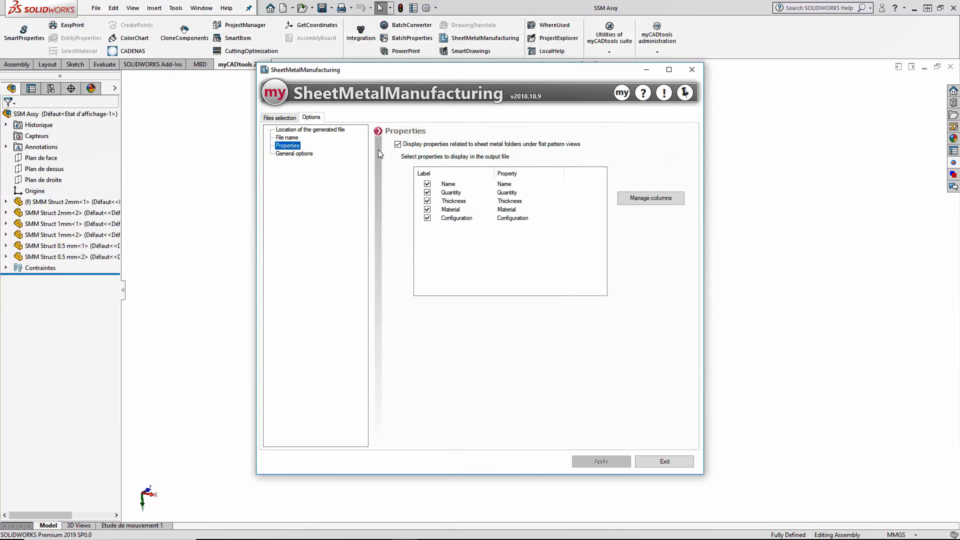
left_click(295, 154)
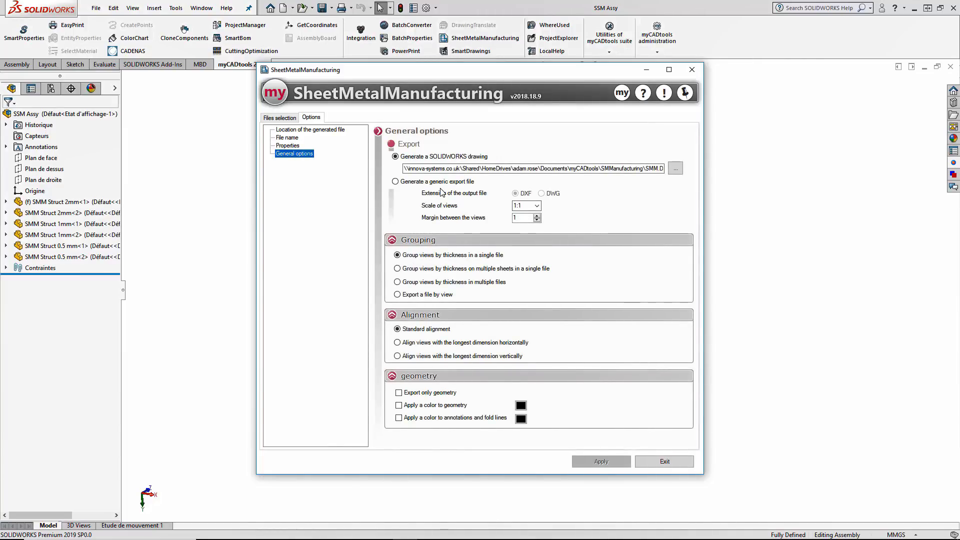
left_click(444, 182)
left_click(541, 194)
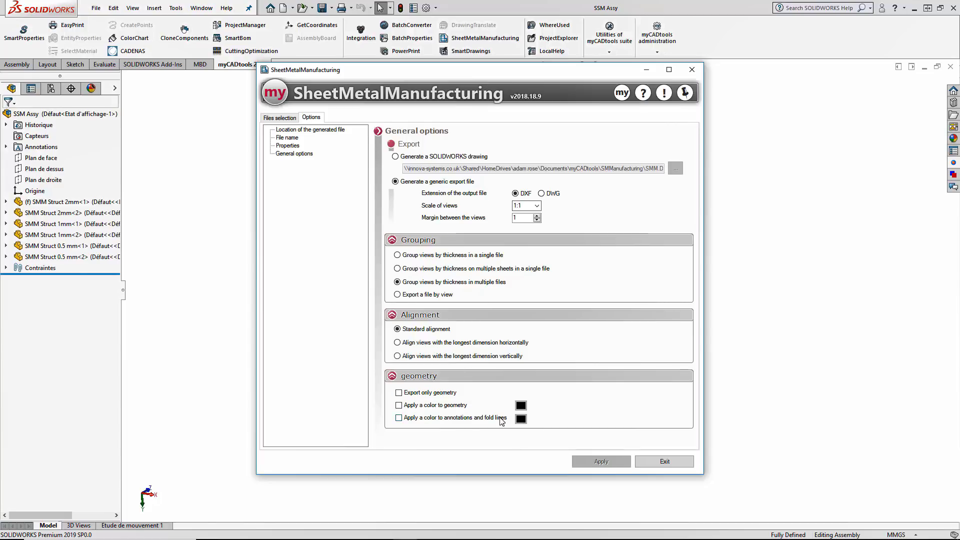
left_click(521, 419)
left_click(433, 167)
left_click(443, 280)
left_click(281, 119)
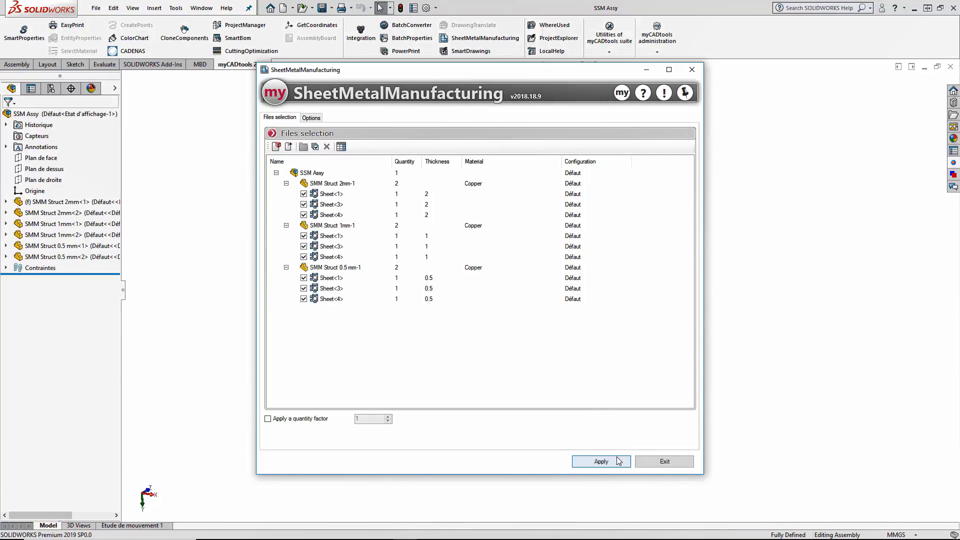
Generate the unfolded views and show the folder holding smm_0.5, smm_1 and smm_2 DXFs
left_click(601, 462)
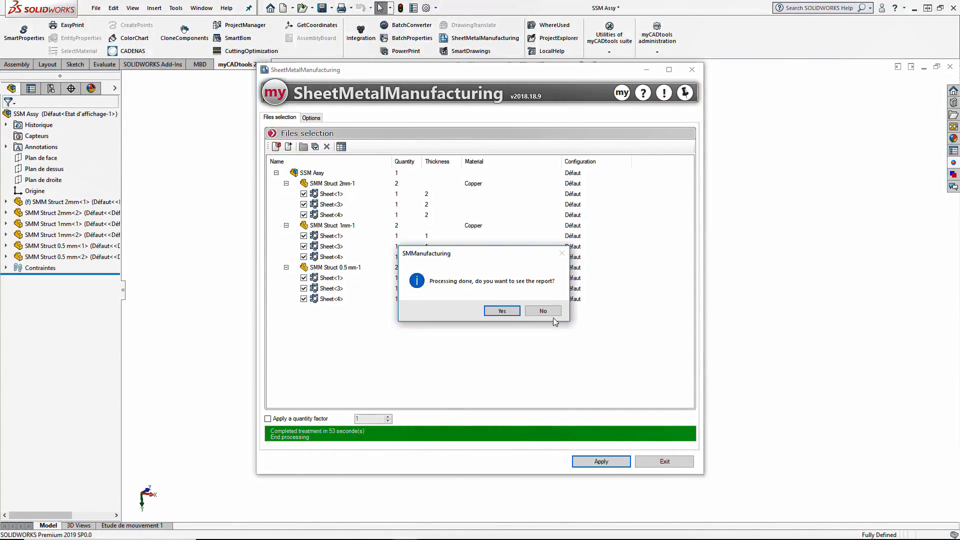
left_click(544, 311)
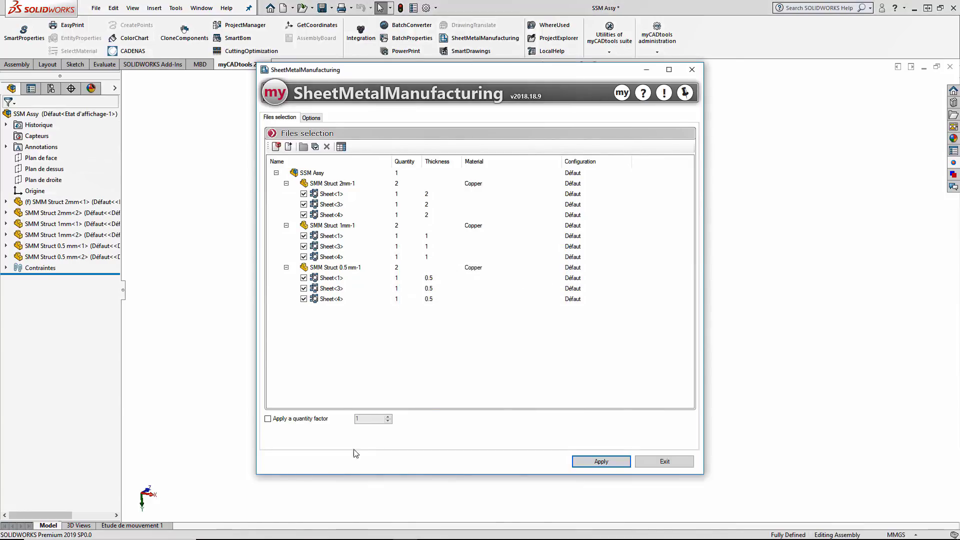
left_click(256, 531)
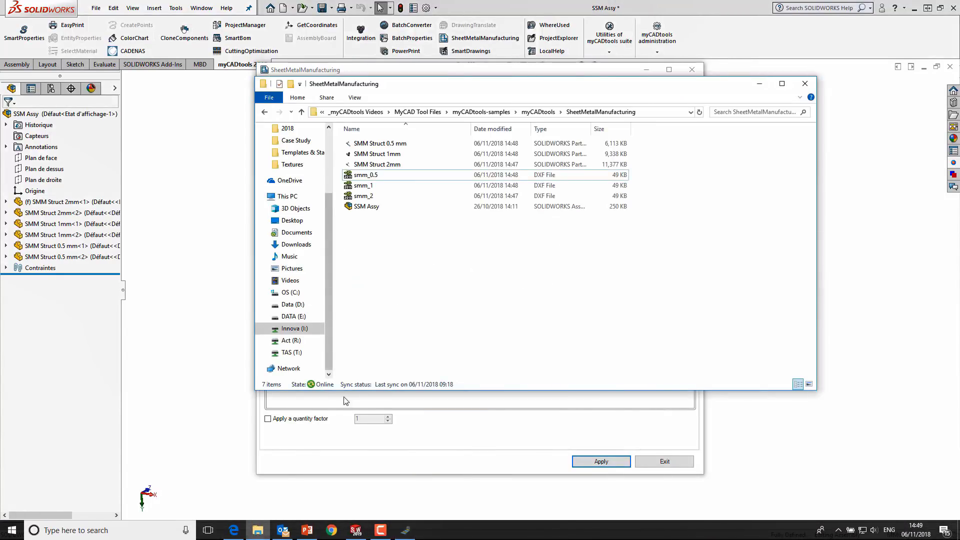
View and close the smm_0.5 and smm_1 flat patterns in eDrawings, then open smm_2
left_click(374, 177)
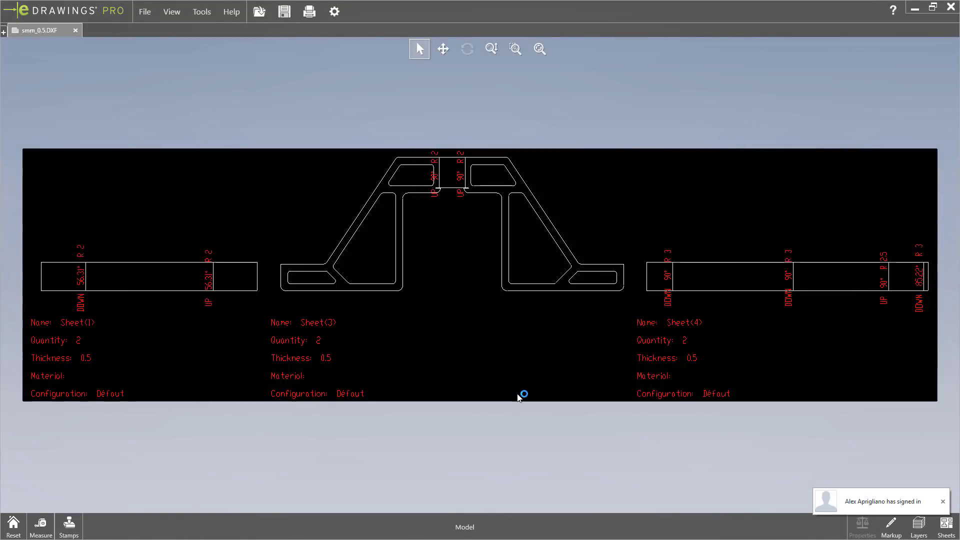
left_click(951, 6)
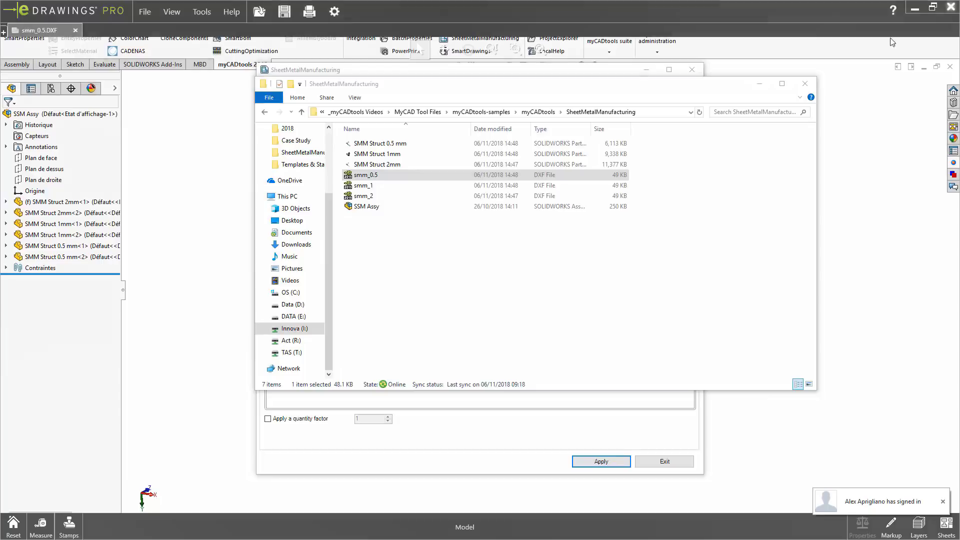
double_click(364, 187)
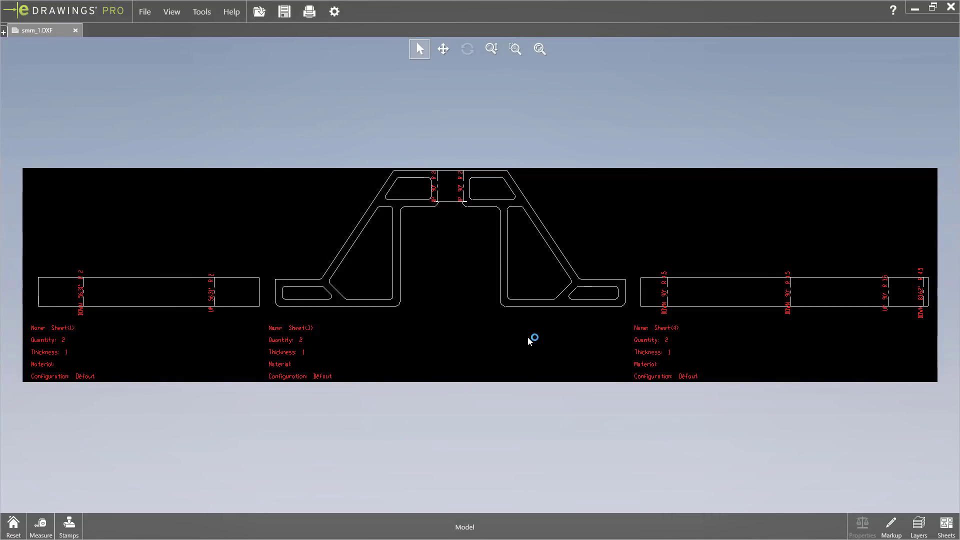
left_click(951, 7)
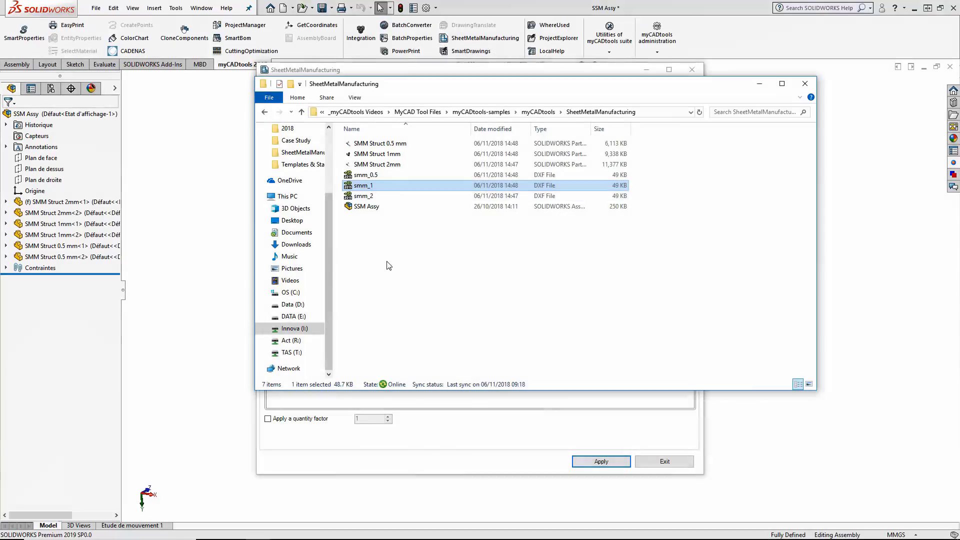
left_click(371, 196)
double_click(371, 196)
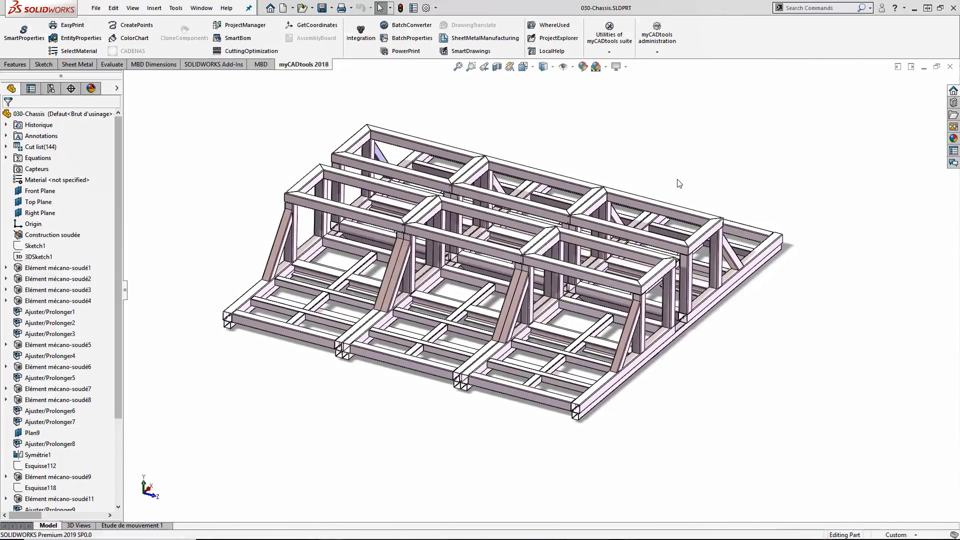
Orbit the 030-Chassis weldment model to view it from another angle
middle_click_drag(600, 153, 678, 170)
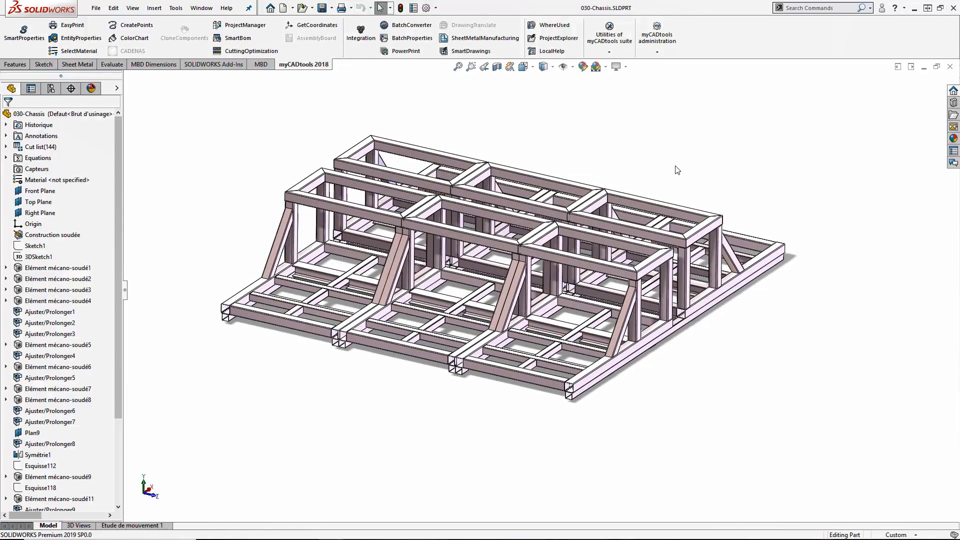
Switch to the 030-Chassis drawing, zoom onto its cut-list table, and launch CuttingOptimization
key("ctrl+Tab")
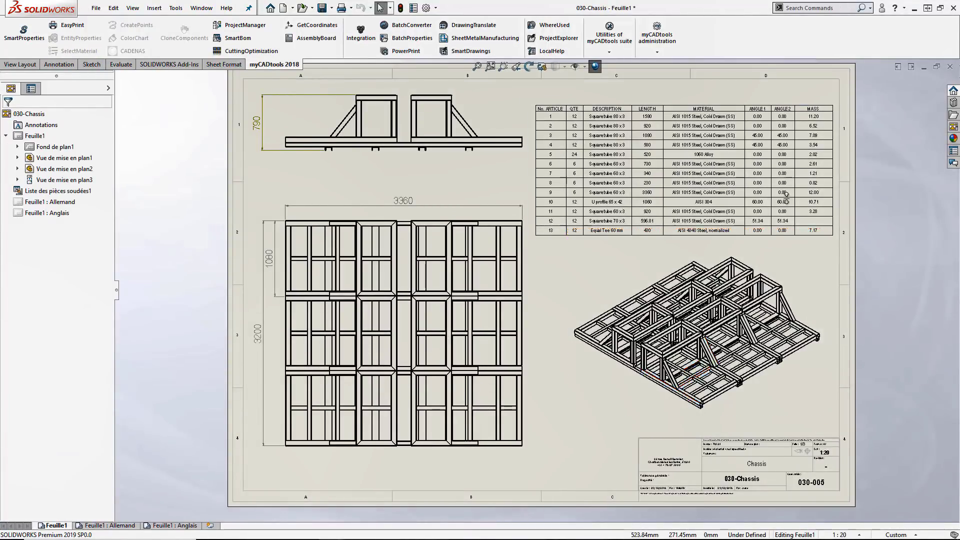
left_click(504, 67)
mouse_move(521, 86)
left_mouse_down()
mouse_move(551, 121)
mouse_move(745, 232)
mouse_move(853, 260)
left_mouse_up()
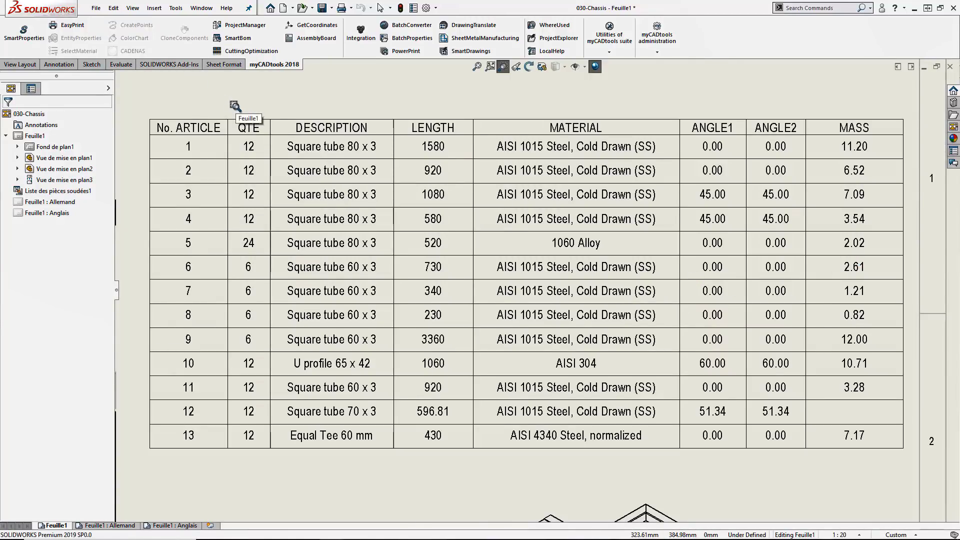
left_click(245, 49)
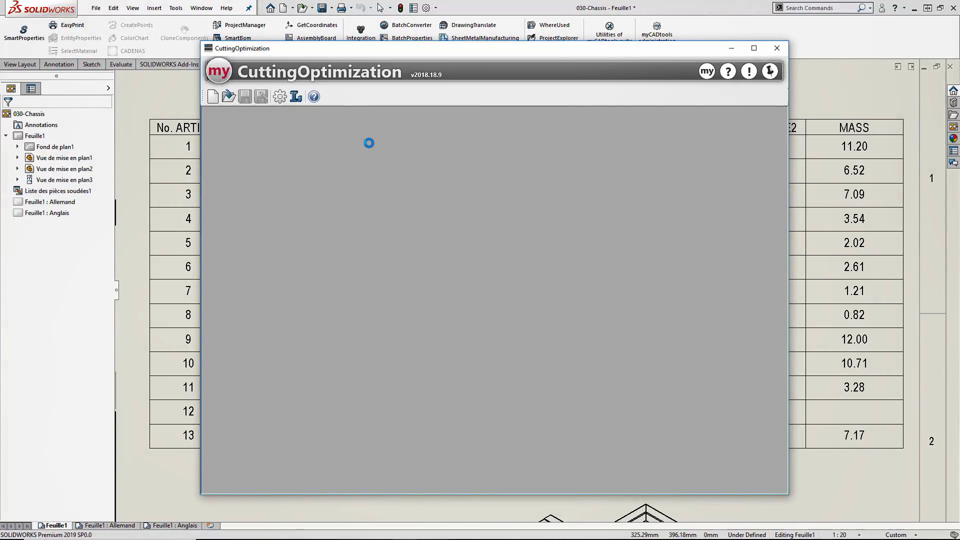
Create a new project titled 'Assembly Machine Frame', number ASSY01, with its author and quantity 3
left_click(211, 96)
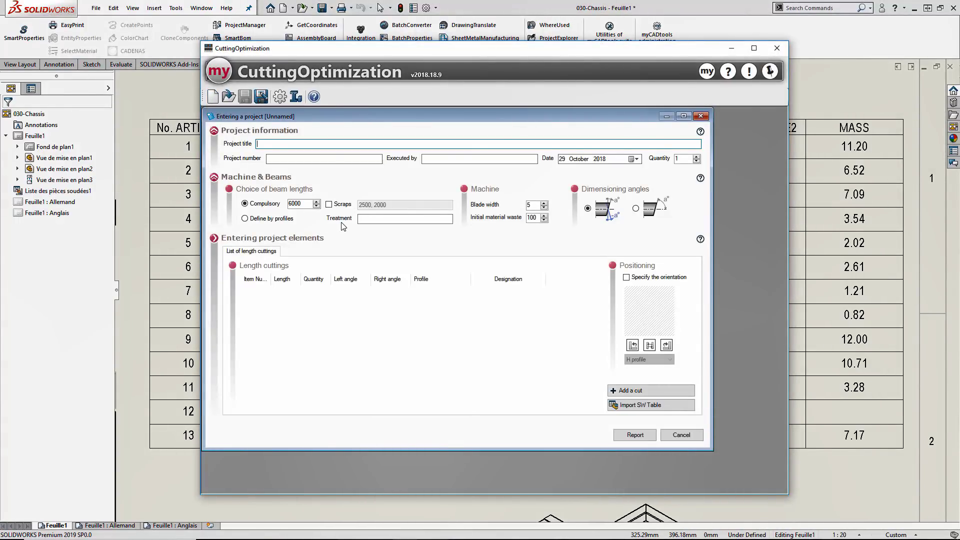
left_click(684, 116)
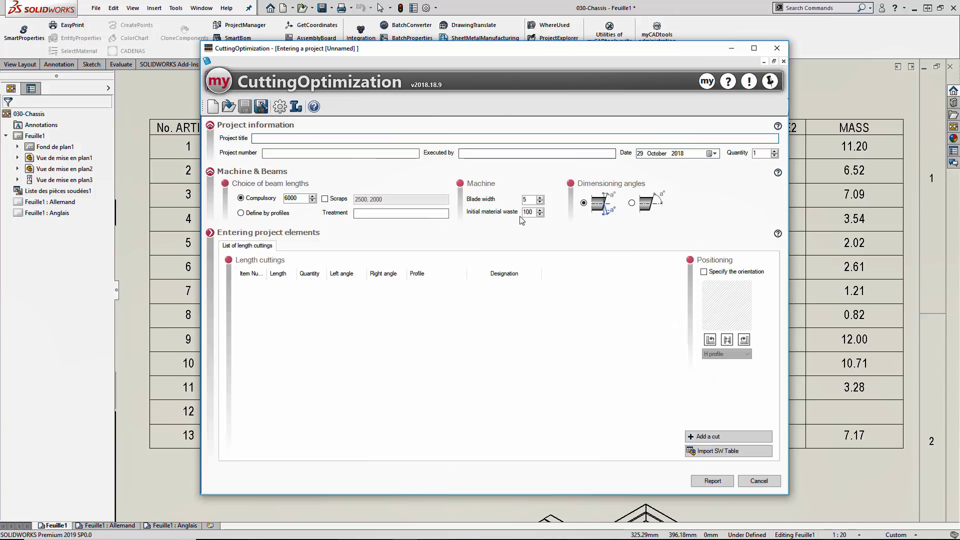
type("As")
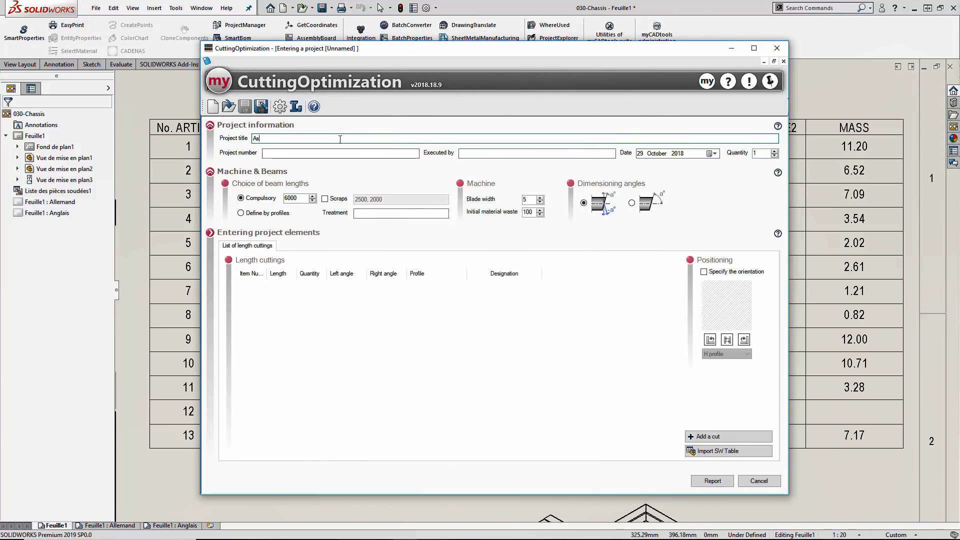
type("sembly Machine Frame")
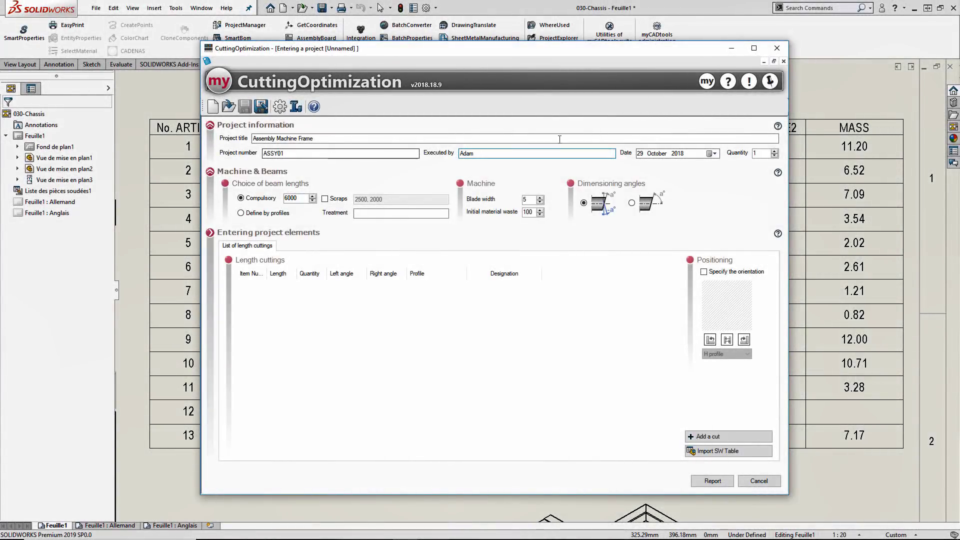
left_click(774, 151)
left_click(774, 151)
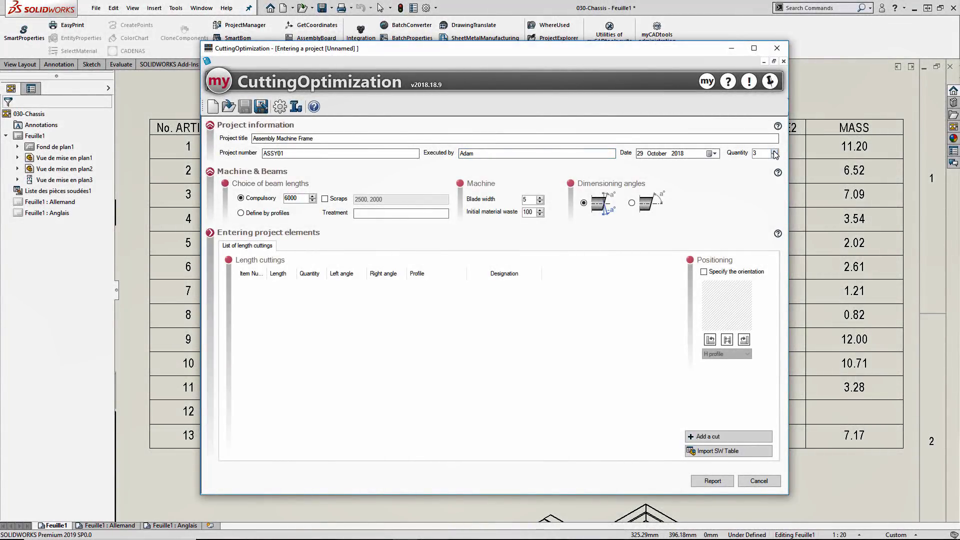
Import the 13 cuts from the chassis cut-list table and accept the cut-angle warning
left_click(721, 451)
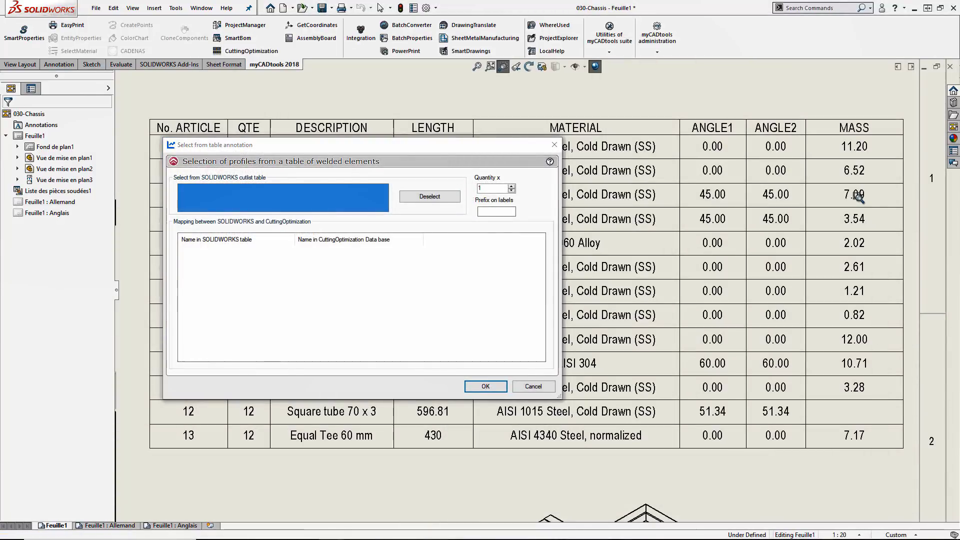
left_click(854, 195)
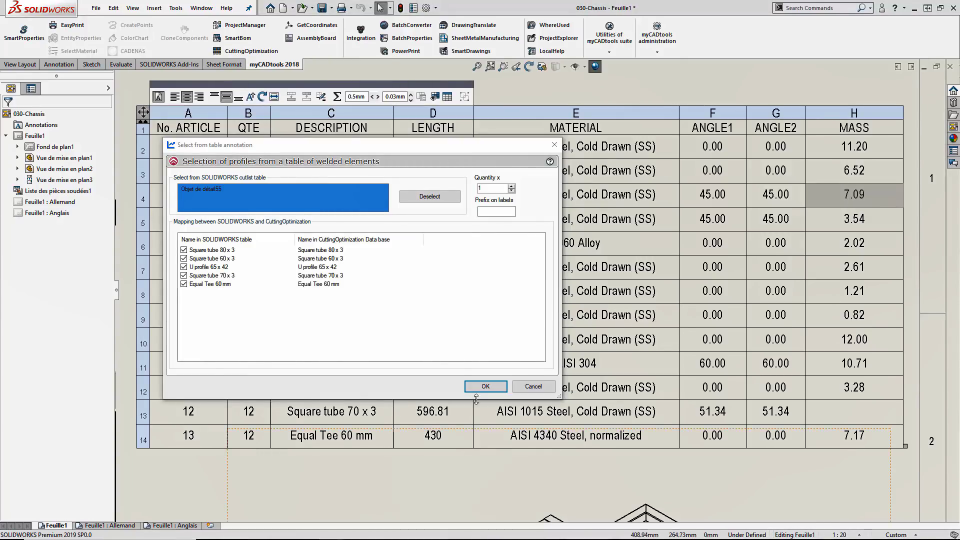
left_click(479, 386)
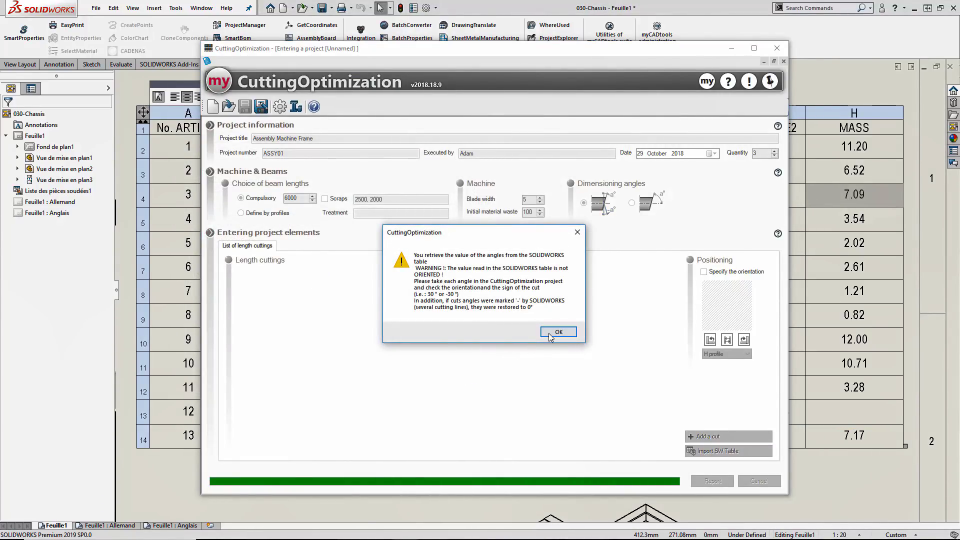
left_click(550, 332)
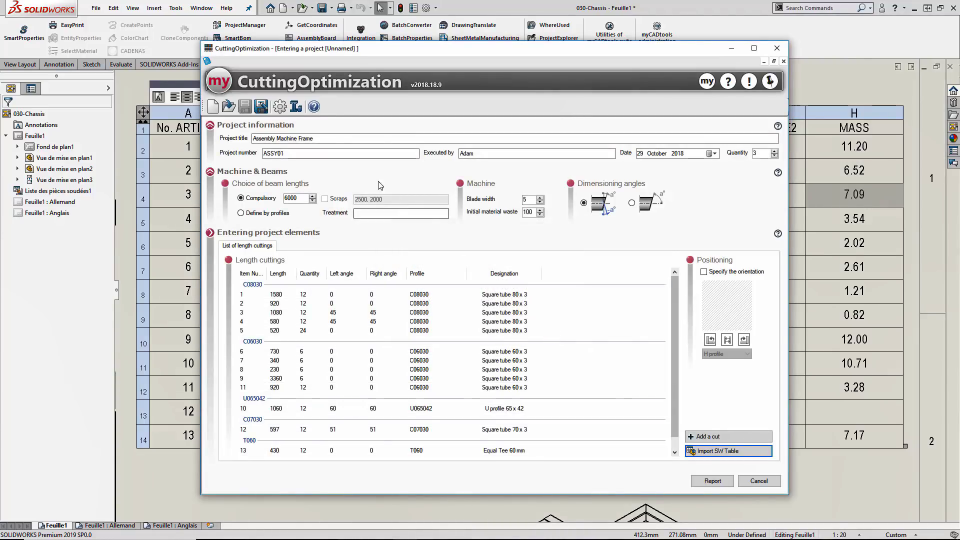
left_click(296, 106)
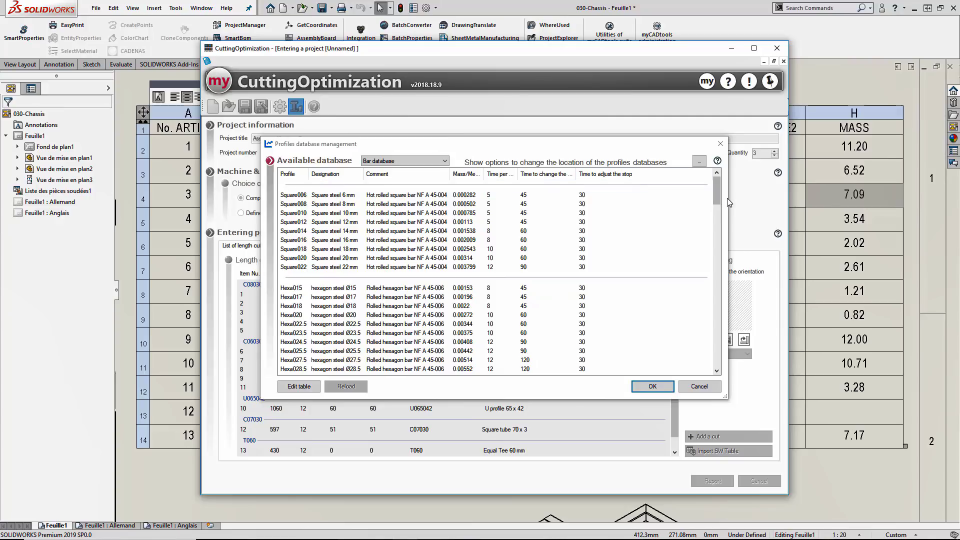
left_click_drag(722, 196, 725, 350)
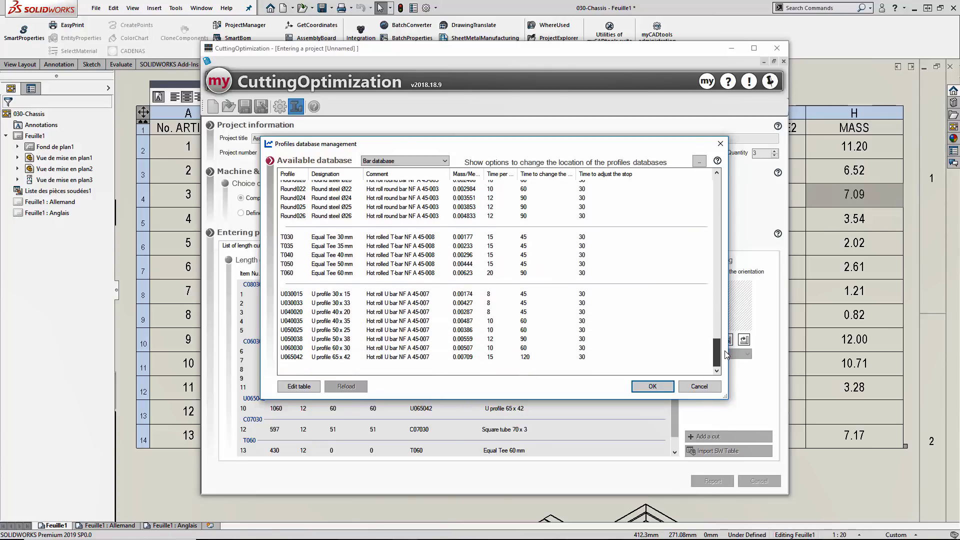
left_click(710, 388)
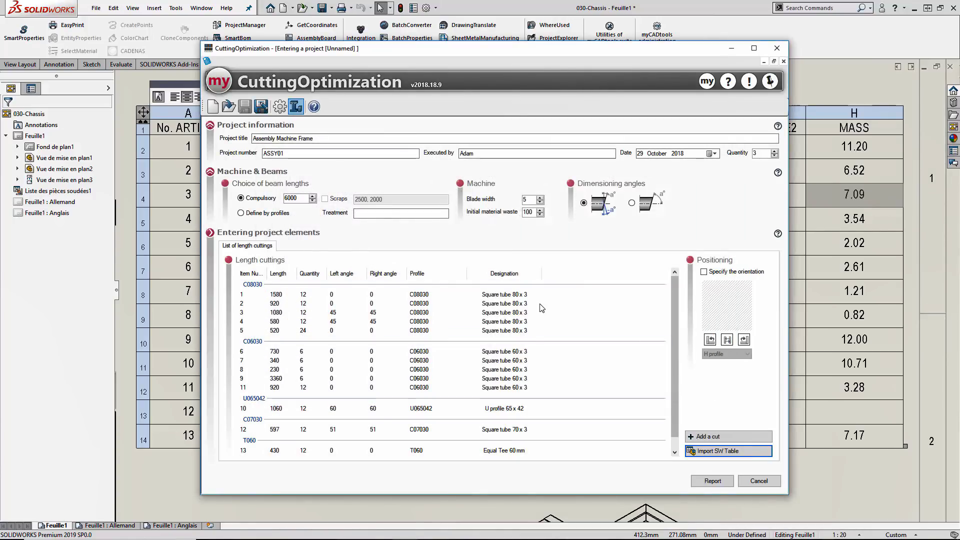
Colour cuts 1 to 4 yellow
left_click(485, 297)
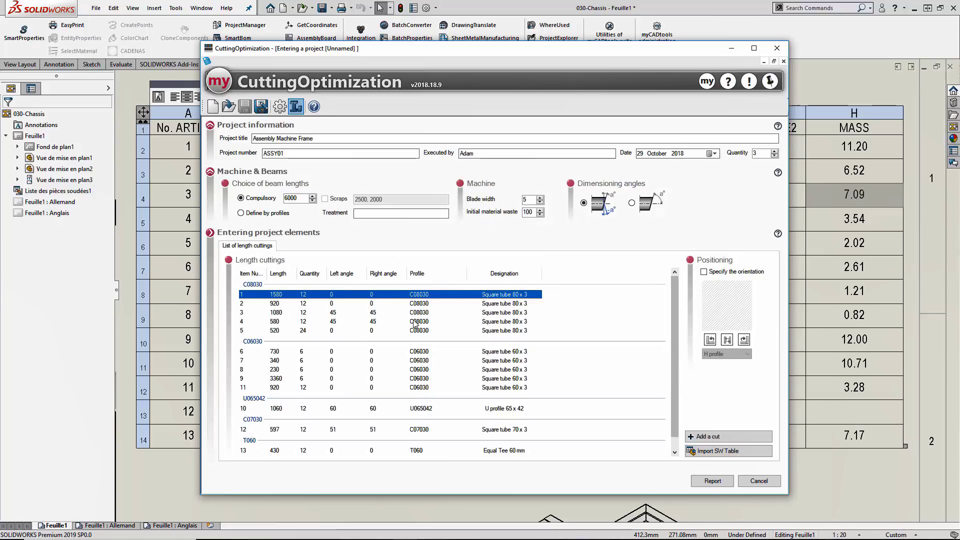
left_click(355, 323, "shift")
right_click(309, 323)
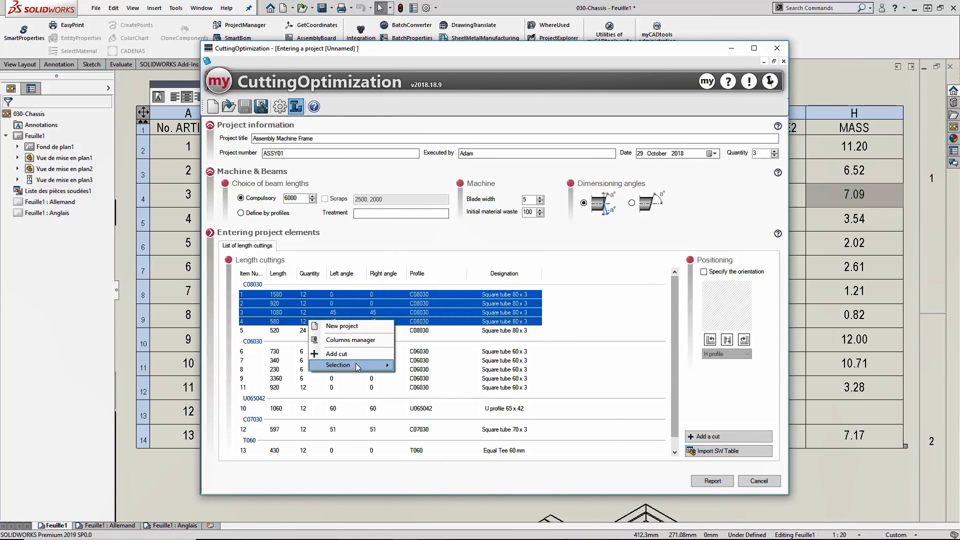
mouse_move(358, 367)
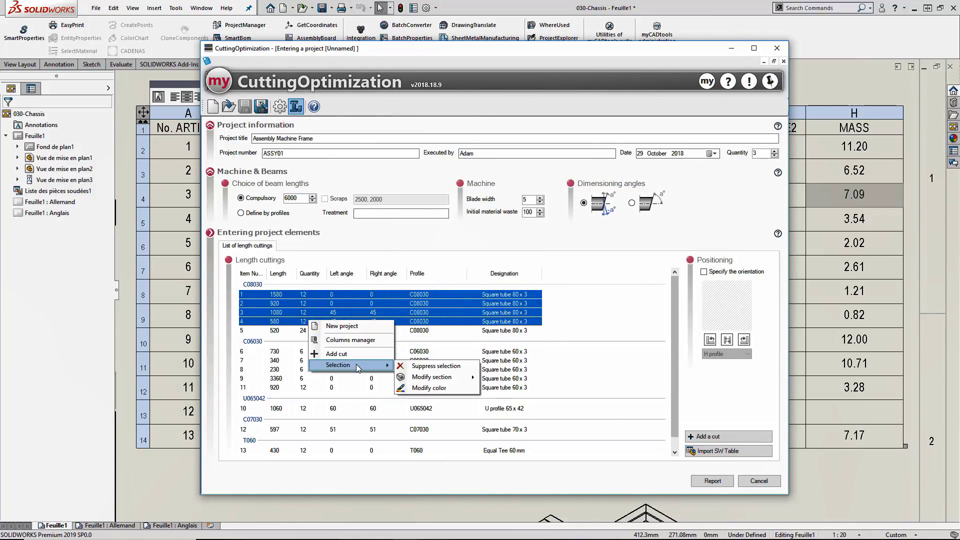
left_click(453, 388)
left_click(390, 167)
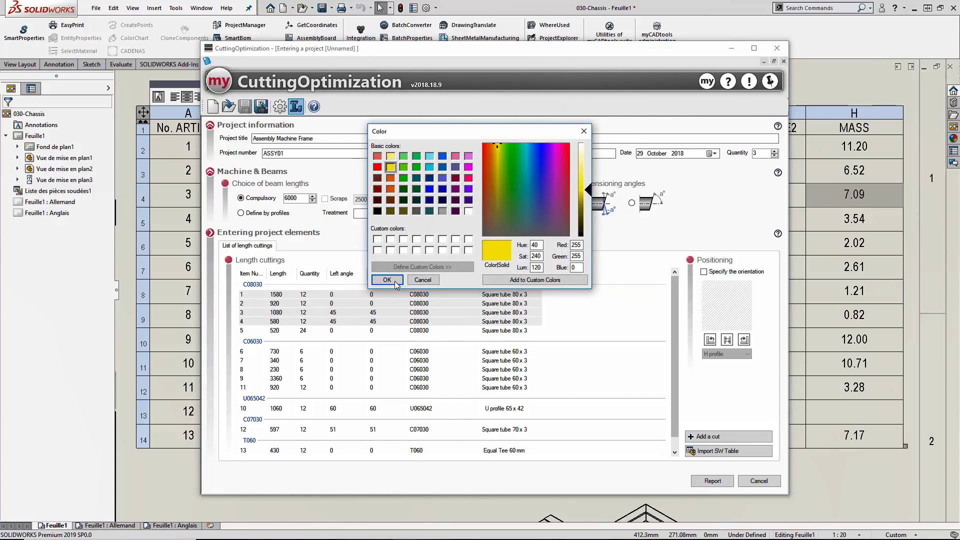
left_click(387, 279)
Colour cut 5 dark blue and select cut 10, the U profile 65 x 42
left_click(368, 331)
right_click(368, 331)
mouse_move(410, 373)
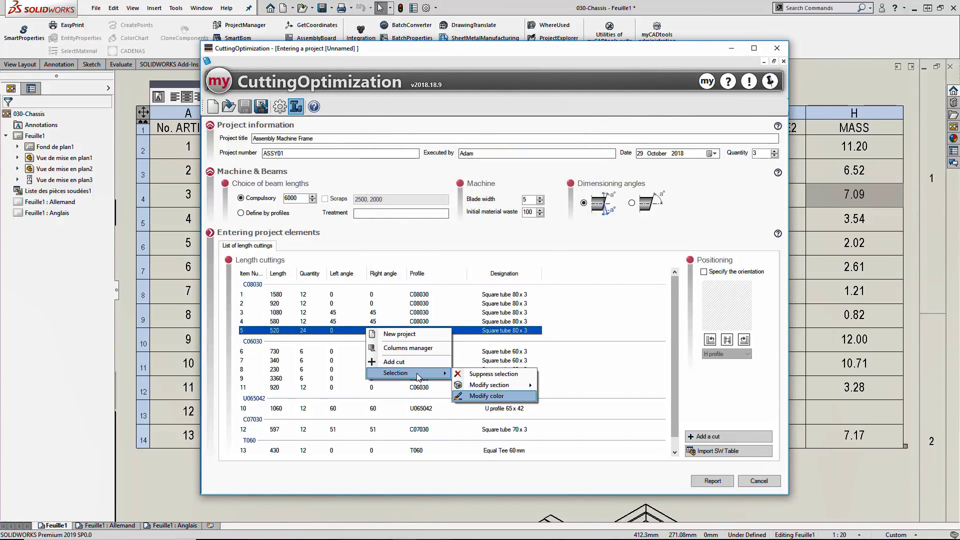
left_click(465, 388)
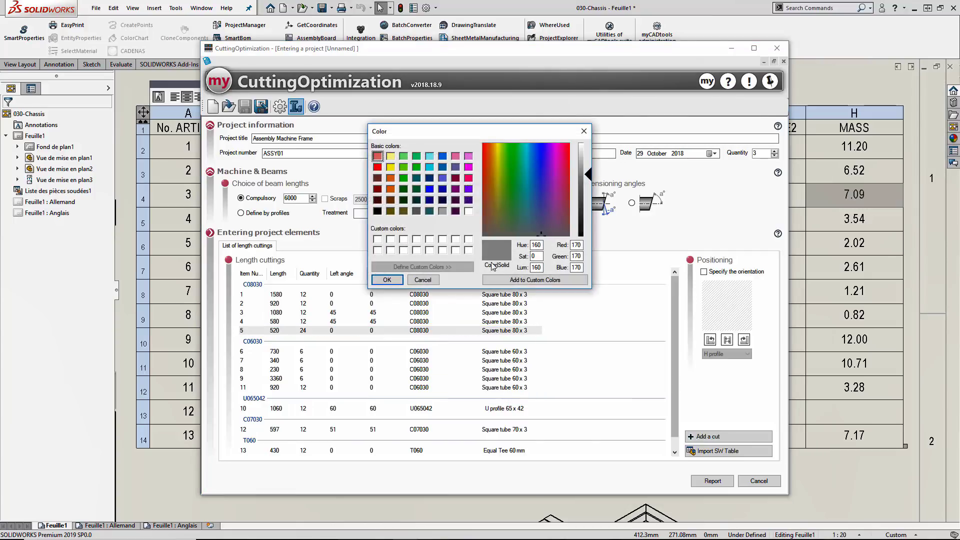
left_click(443, 190)
left_click(387, 280)
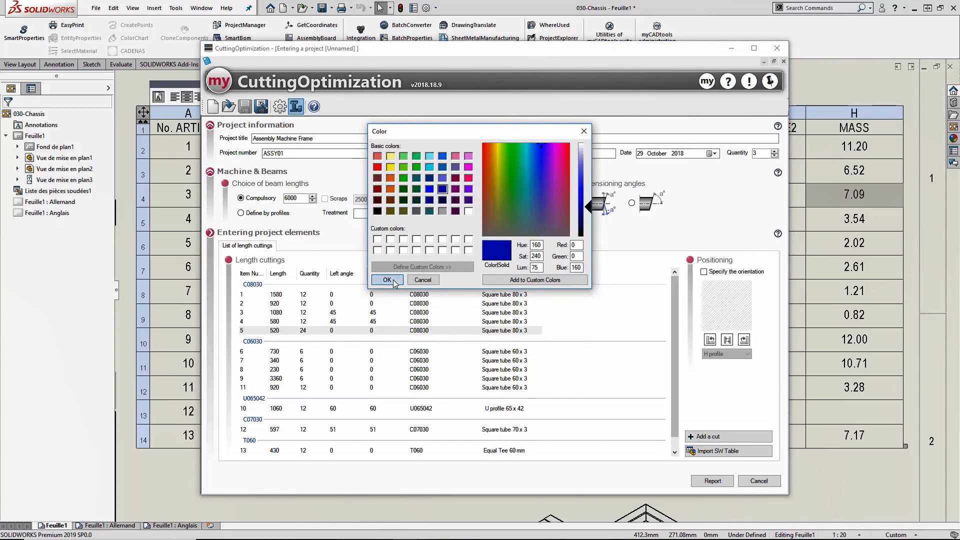
left_click(621, 335)
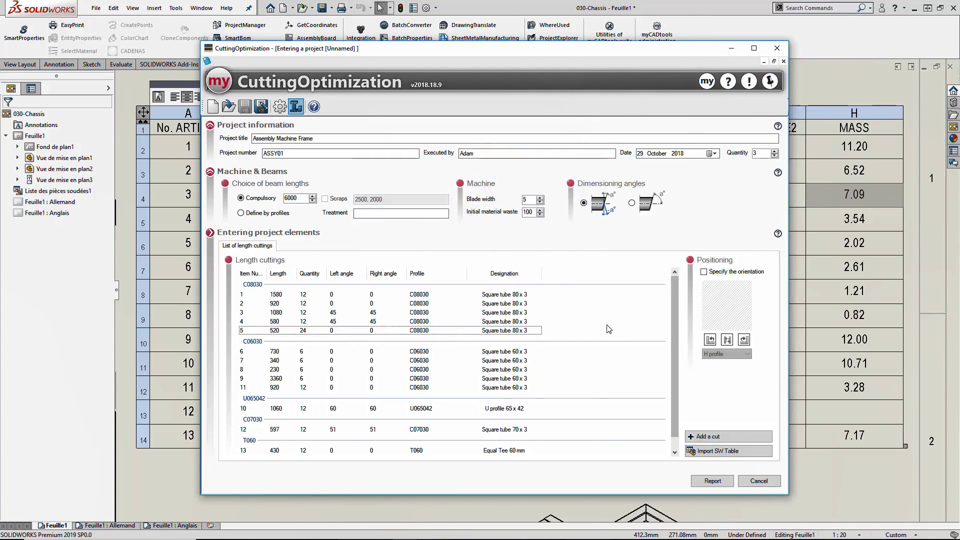
left_click(387, 410)
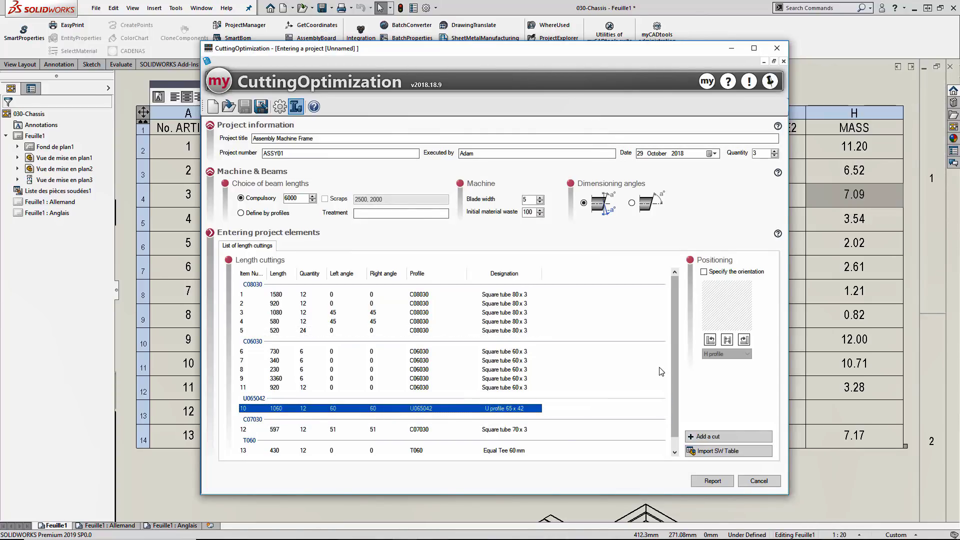
Orient cut 10 as an upside-down U profile and add a new 100 mm C07030 cut
left_click(725, 272)
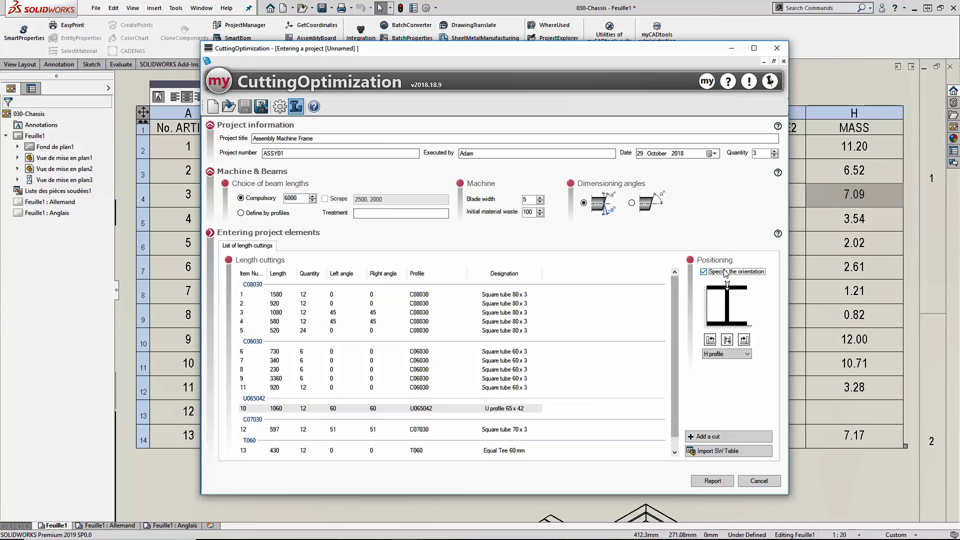
left_click(716, 355)
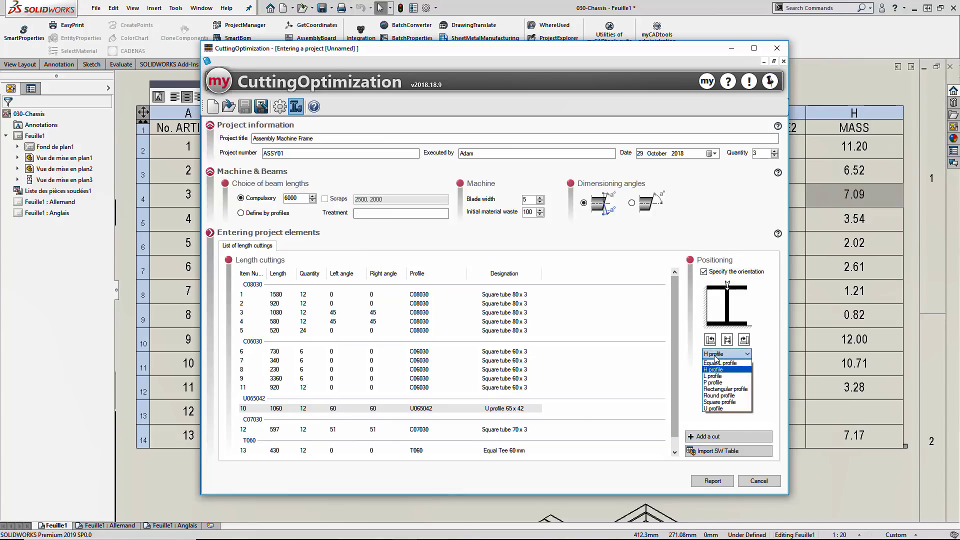
left_click(717, 409)
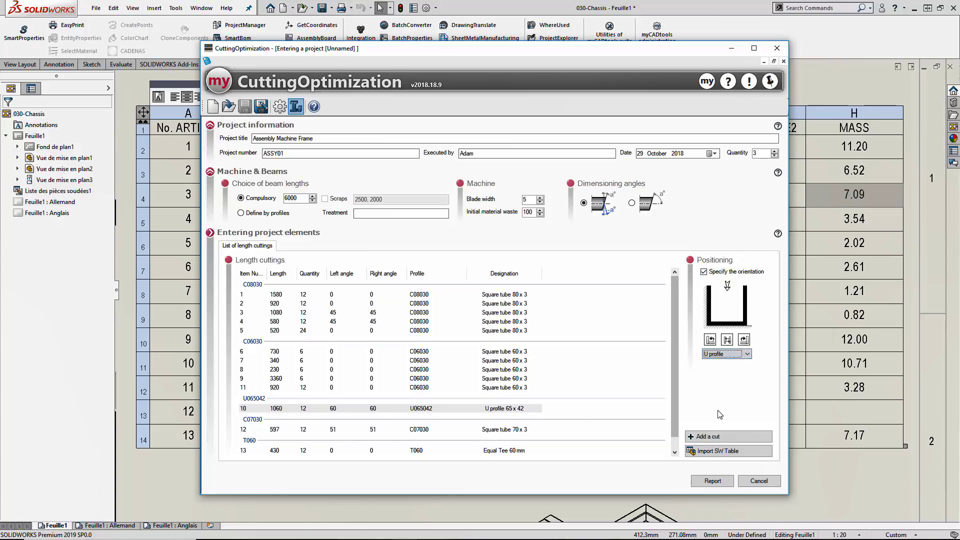
left_click(744, 340)
left_click(744, 340)
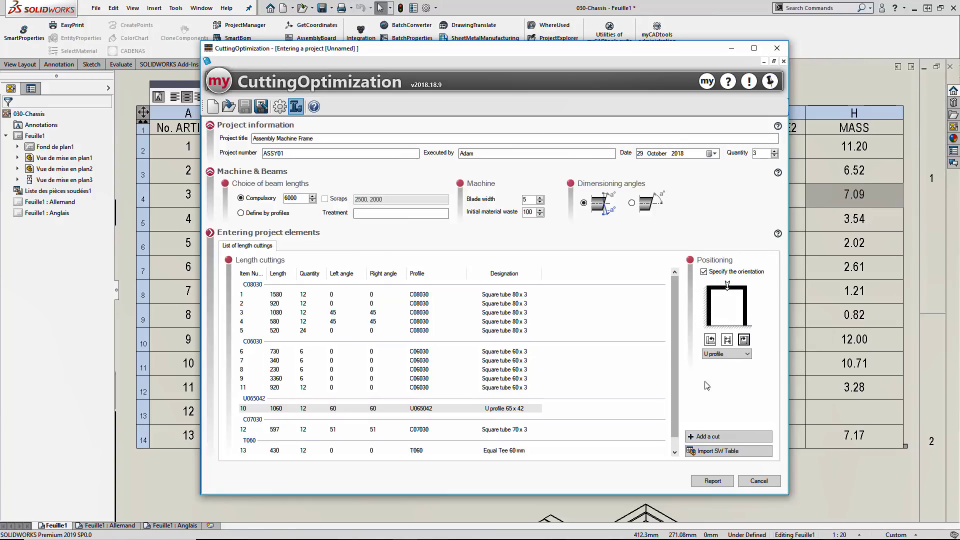
left_click(423, 430)
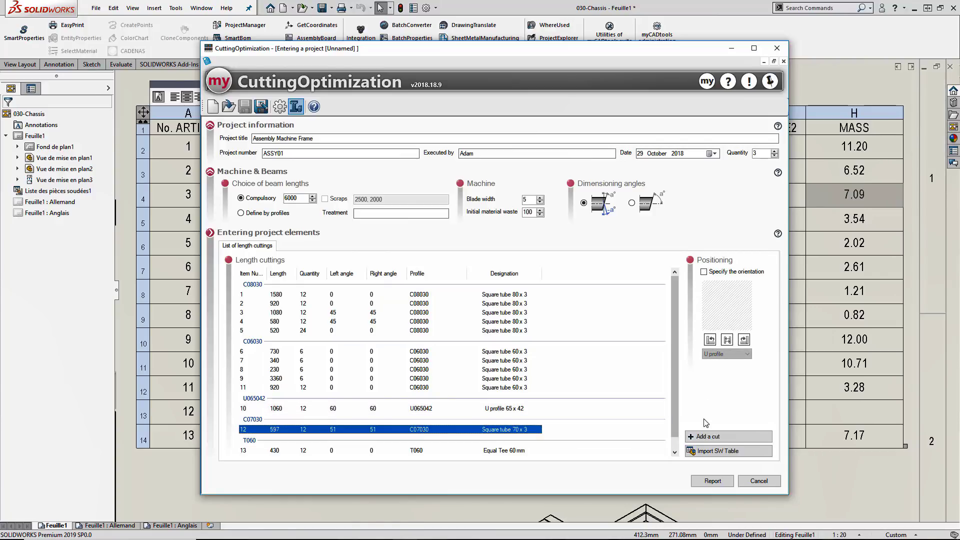
left_click(733, 437)
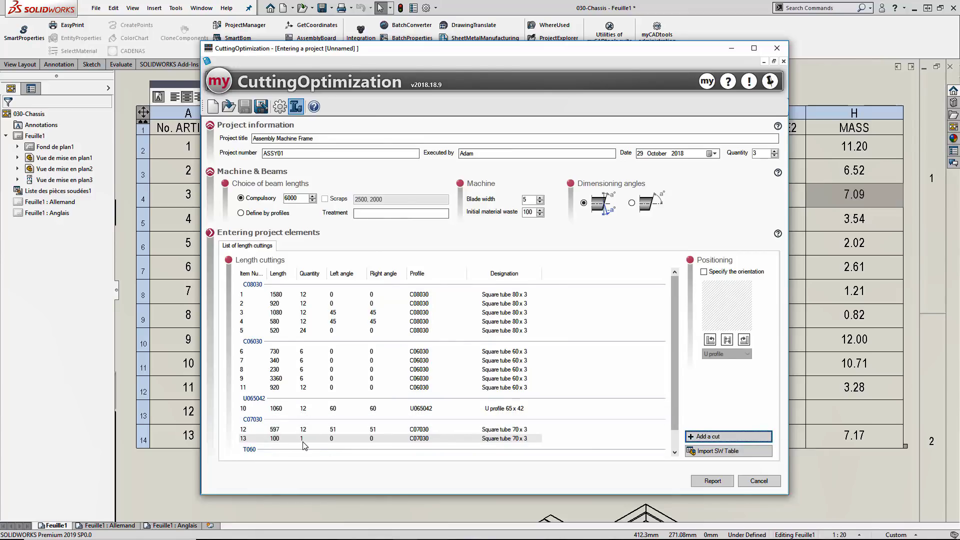
Change new cut 13 to profile C07040 (Square tube 70 x 4), length 1000, quantity 6
left_click(429, 440)
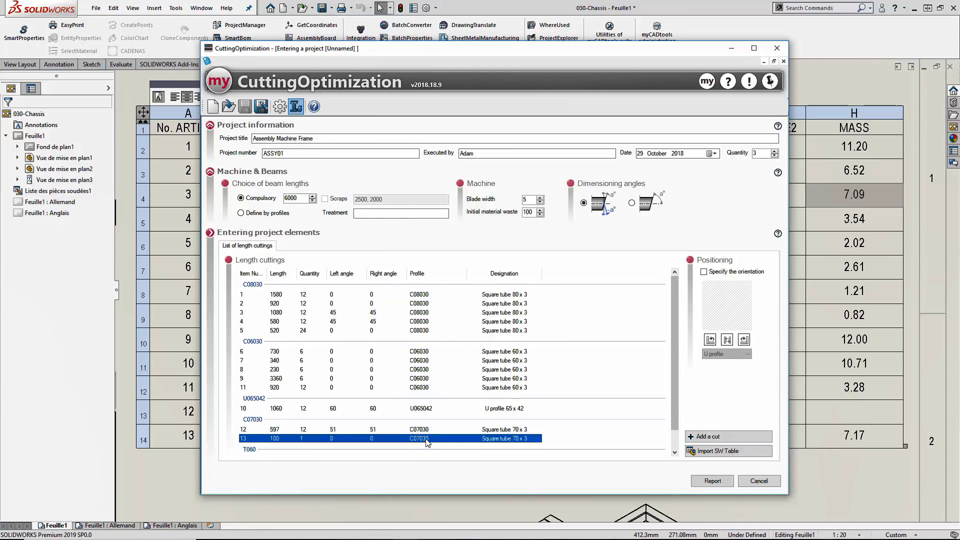
left_click(427, 441)
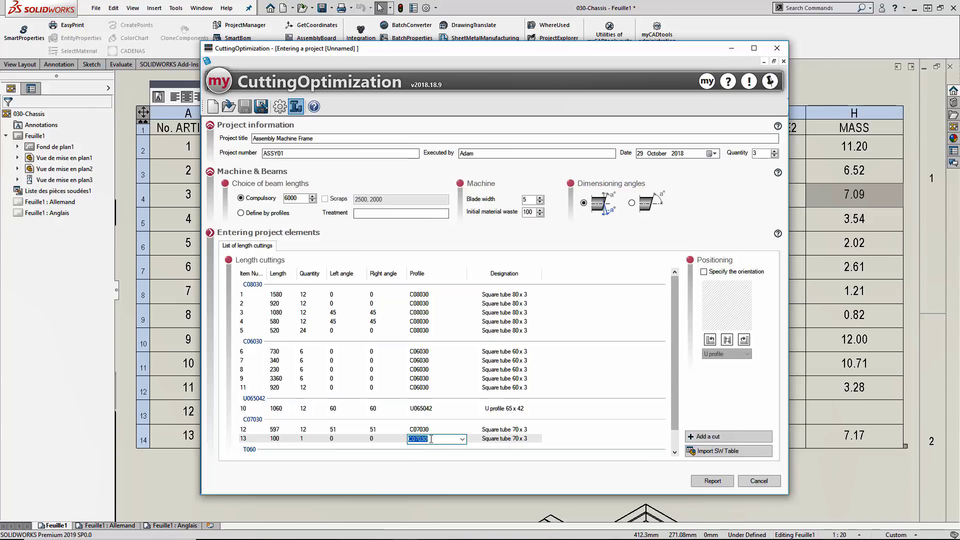
left_click(463, 439)
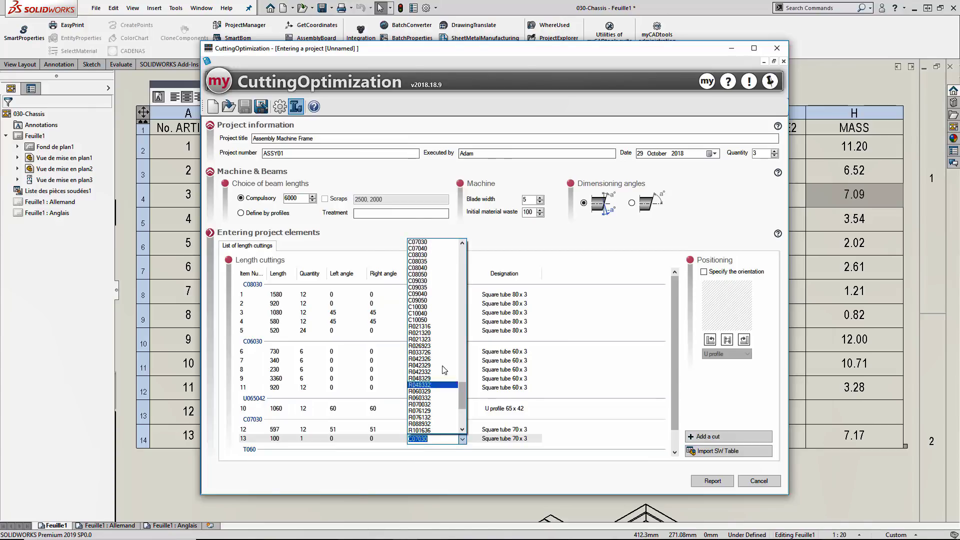
left_click(438, 248)
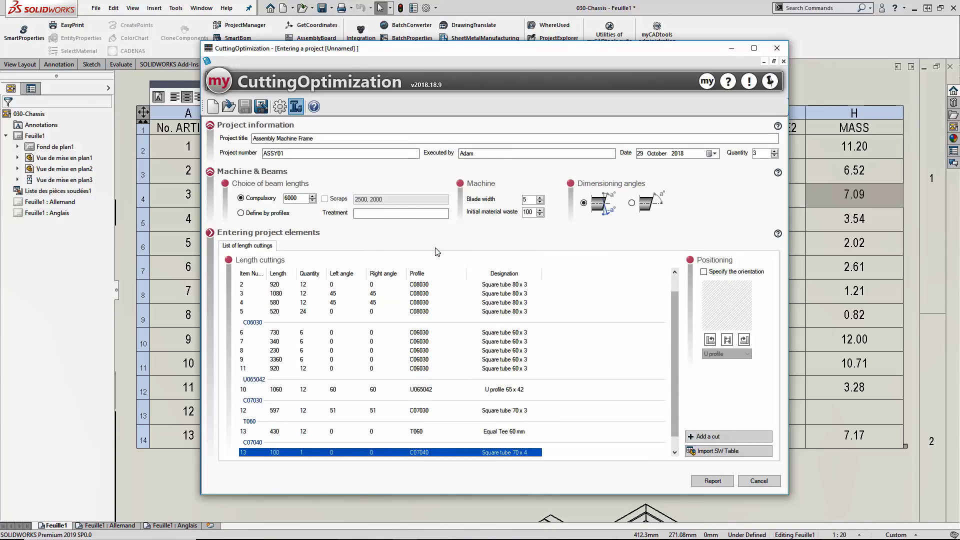
left_click(278, 452)
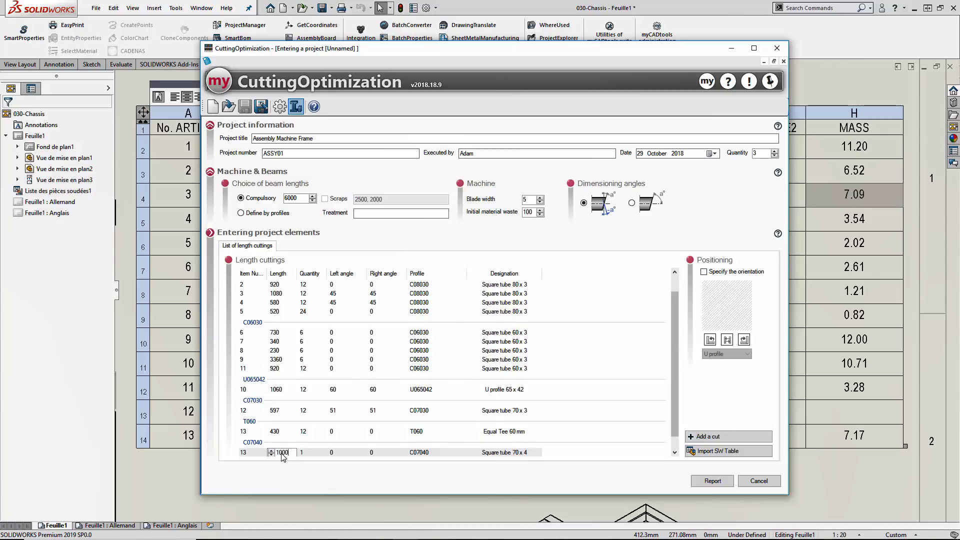
left_click(303, 455)
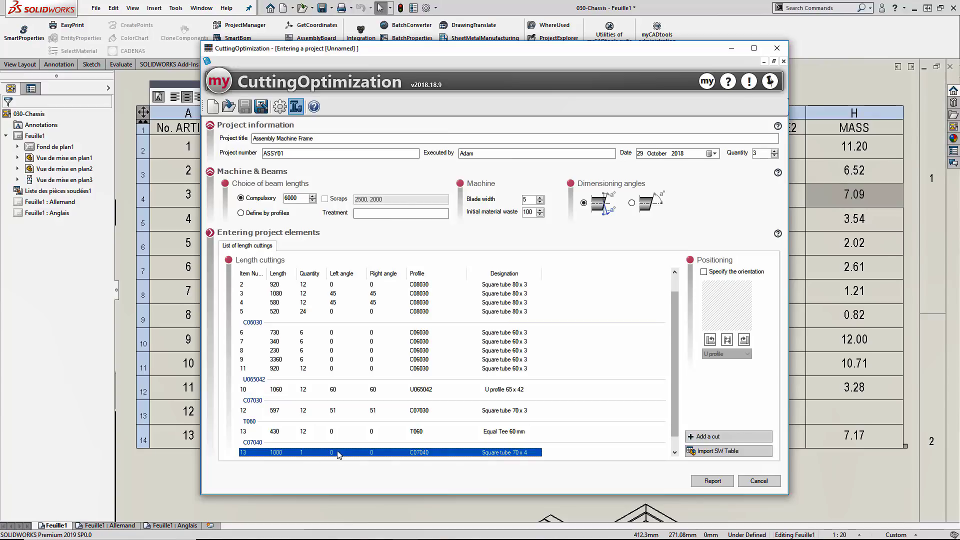
left_click(303, 453)
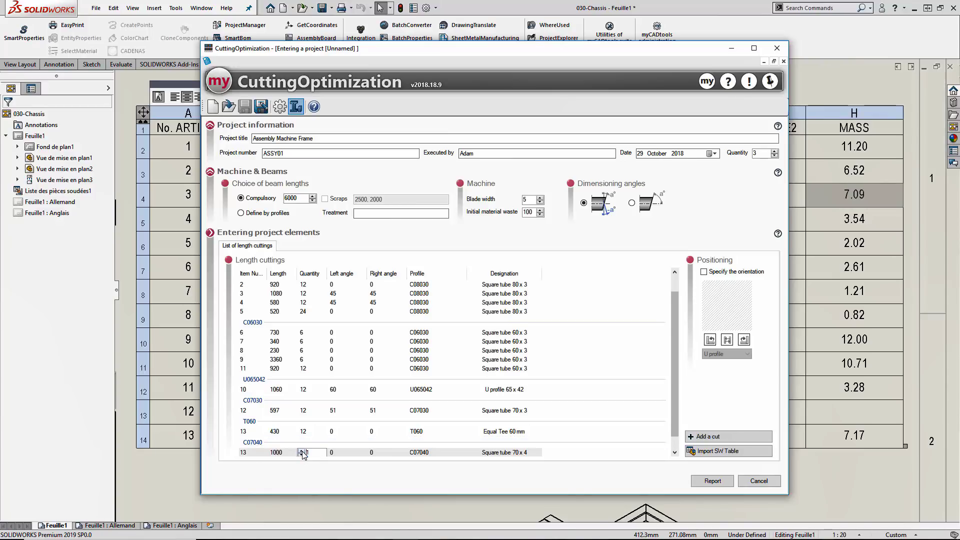
type("36")
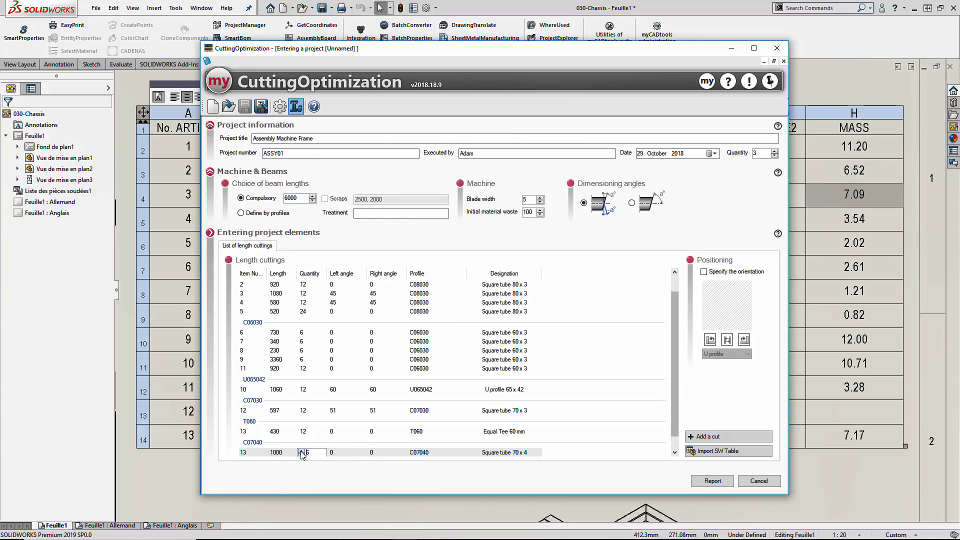
key("Return")
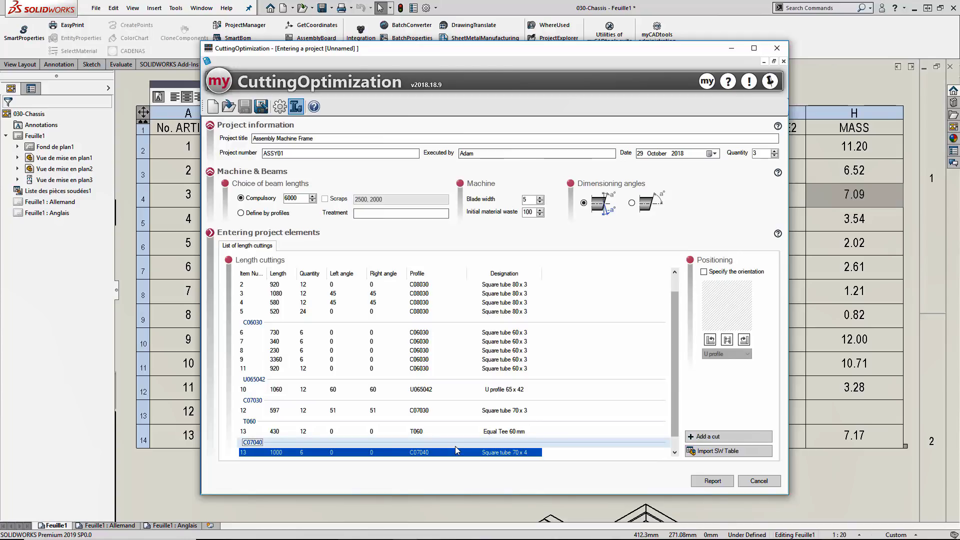
Define beam lengths per profile, give C08030 a 4000–6000 range and analyse with finesse 500
left_click(275, 213)
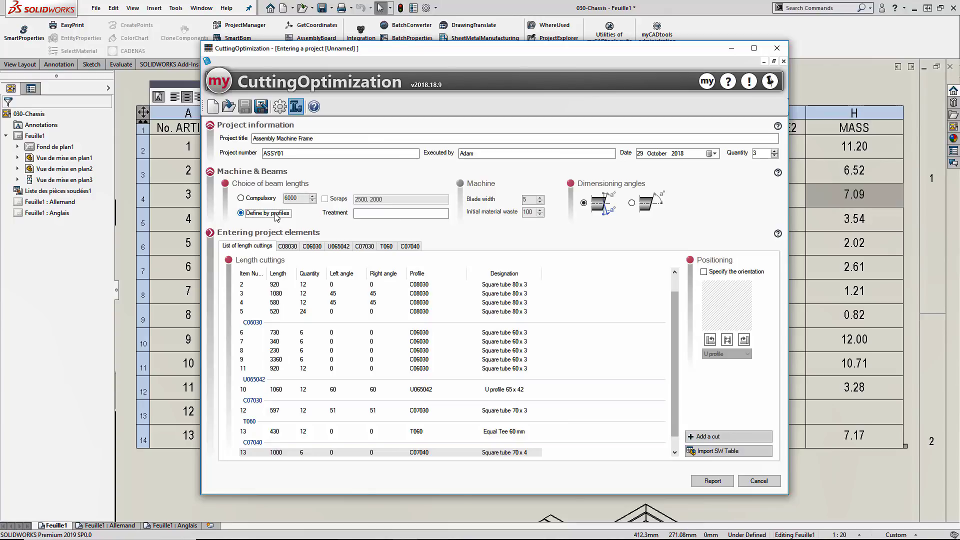
left_click(283, 247)
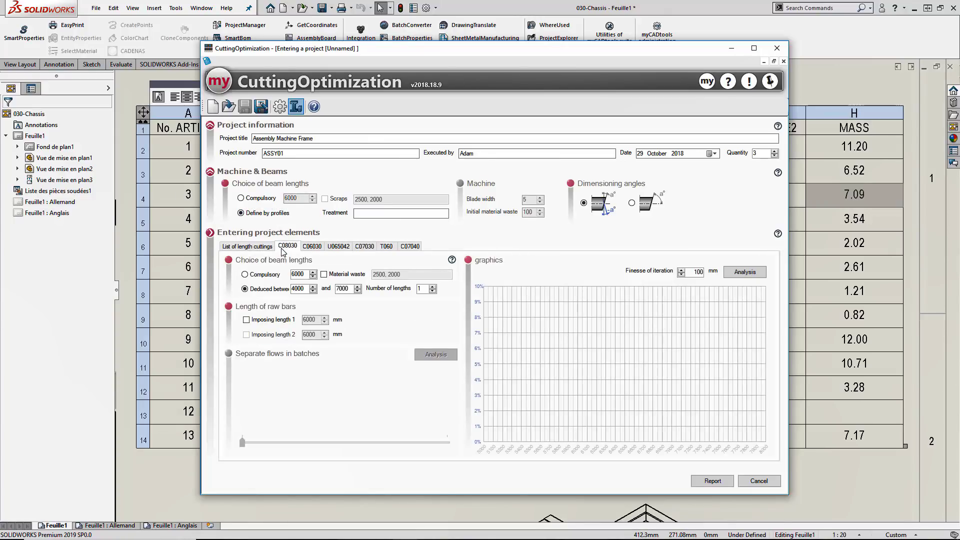
double_click(350, 289)
type("600")
left_click(763, 274)
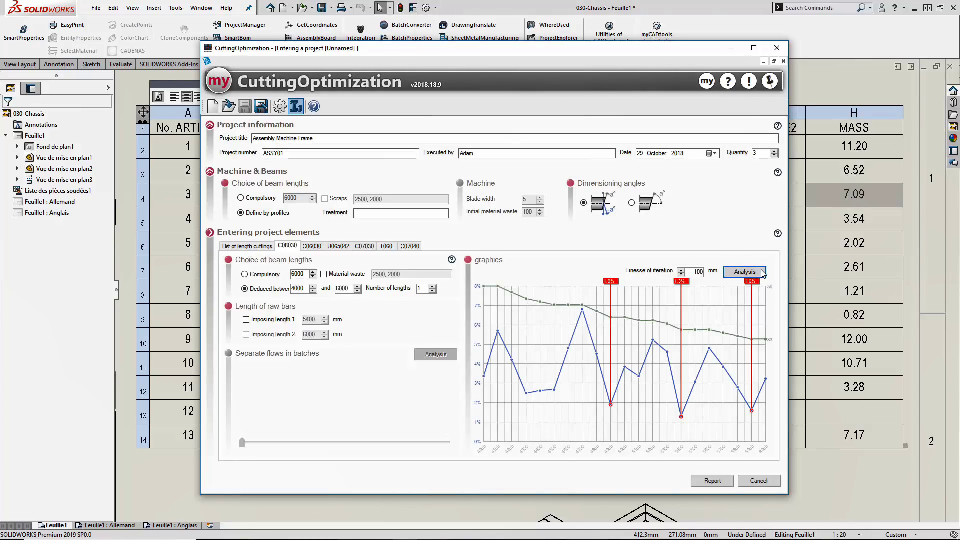
double_click(701, 272)
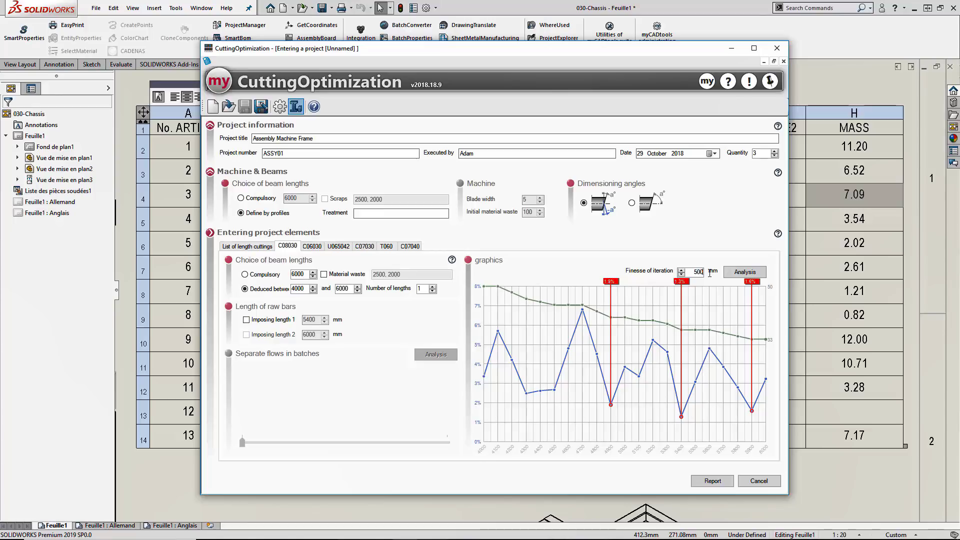
left_click(747, 274)
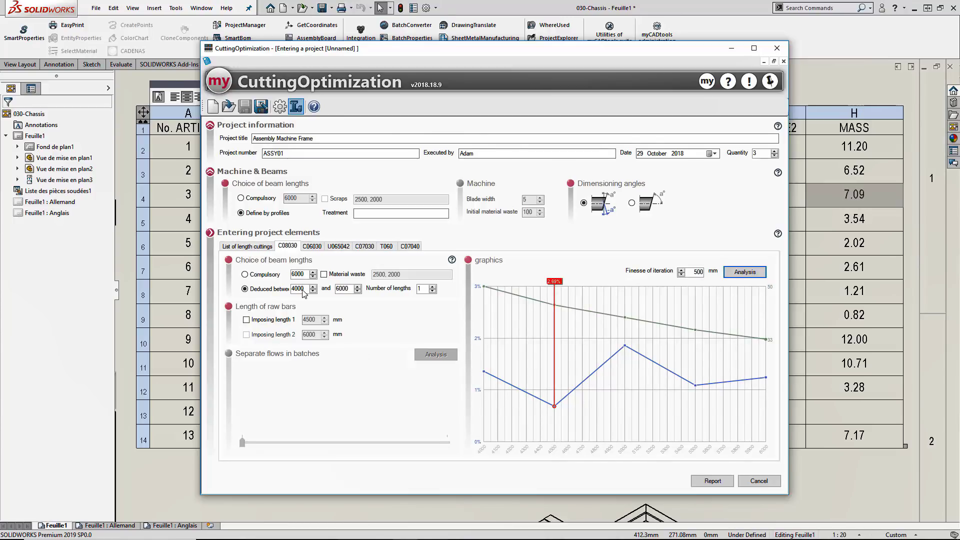
Make 4500 mm the compulsory C08030 bar length and return to the cuttings list
left_click(276, 275)
double_click(299, 275)
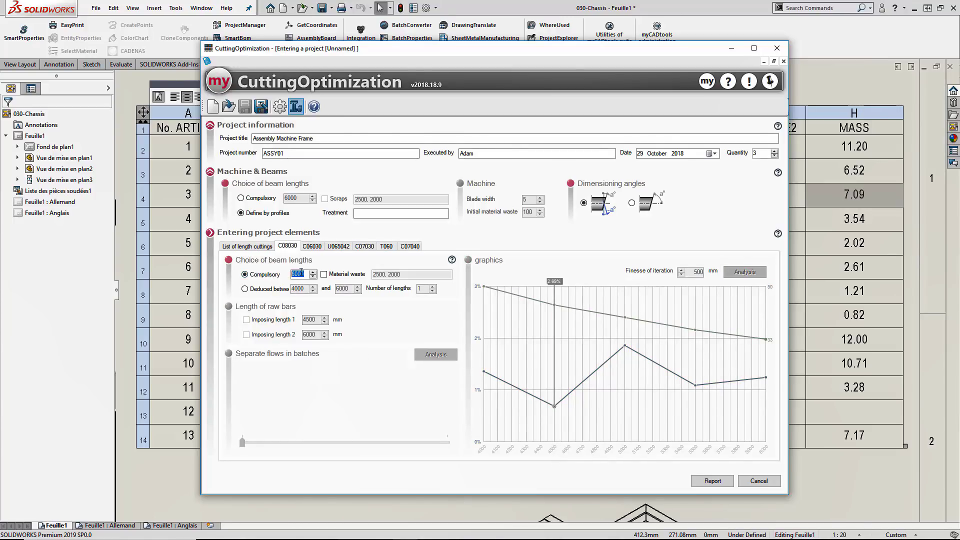
type("45")
left_click(248, 246)
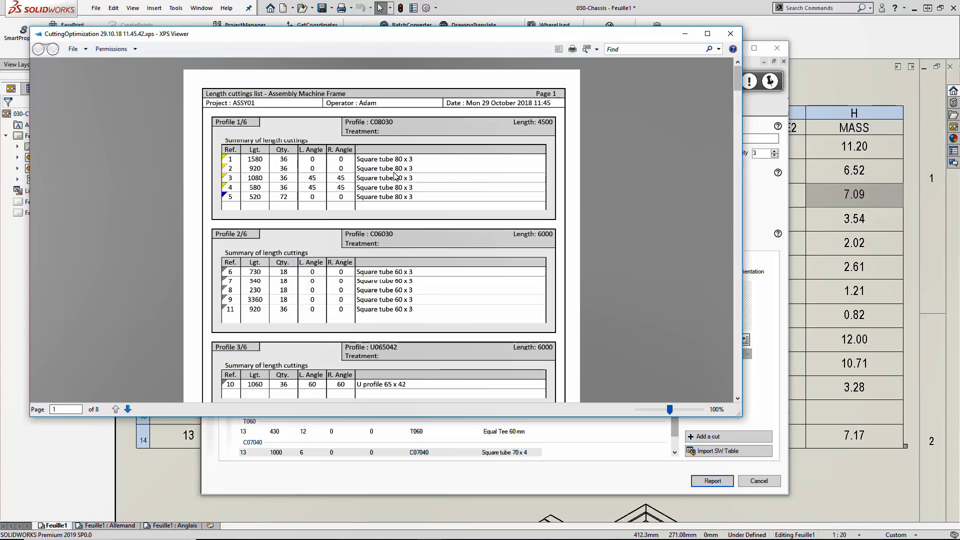
Scroll through the XPS report's per-profile cut pages down to page 6 (C07030)
scroll(395, 176, "down", 1)
scroll(395, 176, "down", 9)
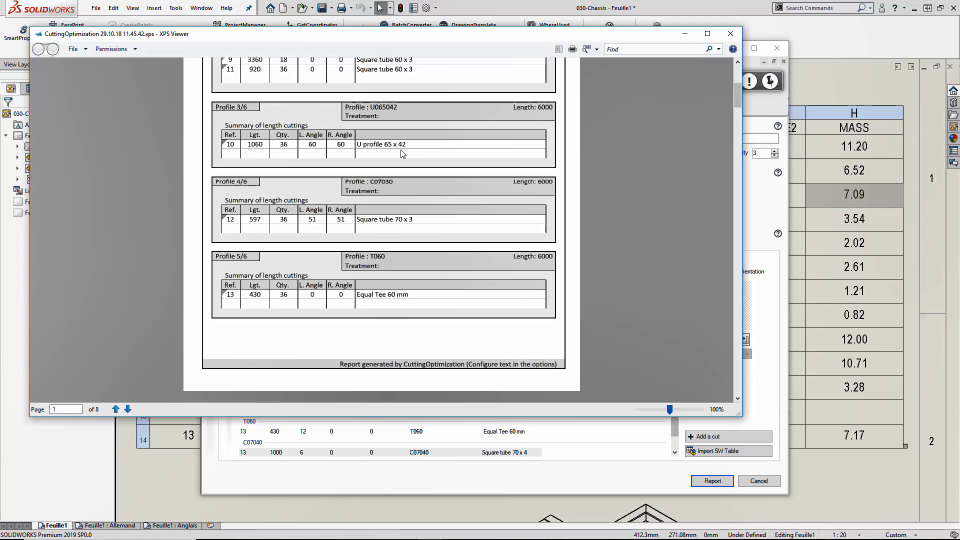
scroll(402, 154, "down", 8)
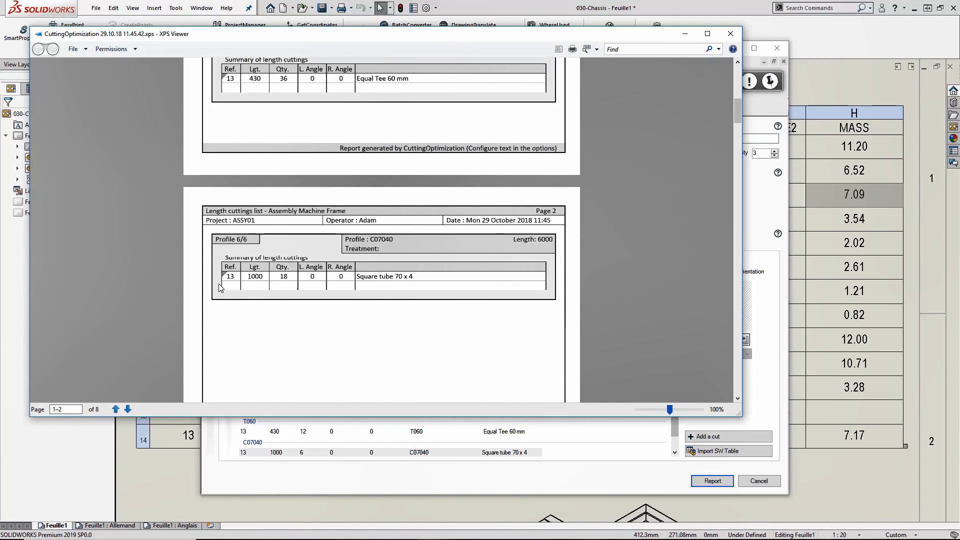
scroll(318, 255, "down", 20)
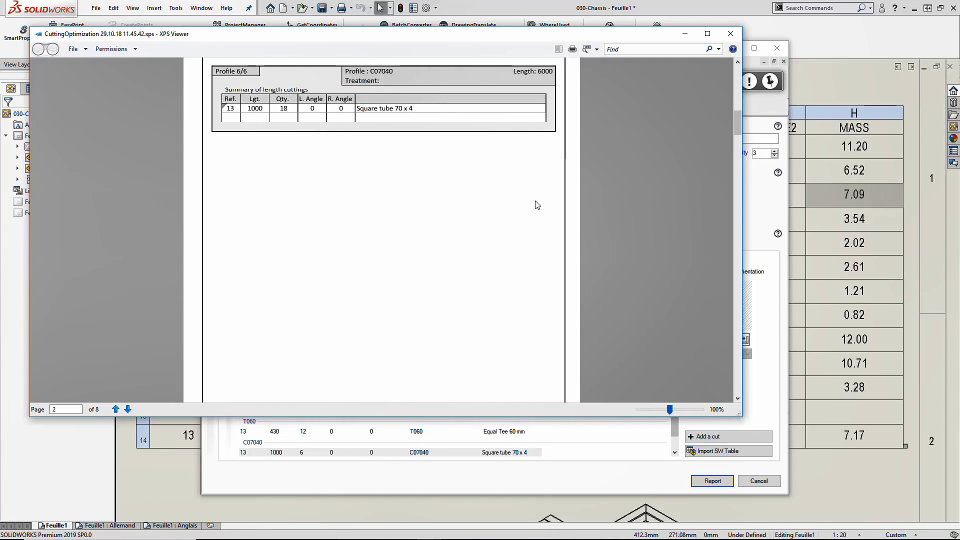
scroll(521, 214, "down", 7)
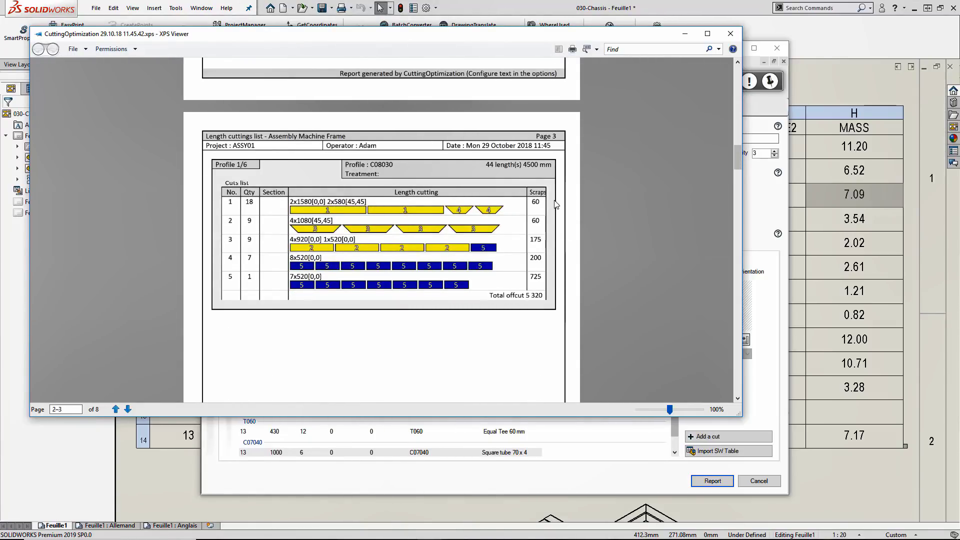
scroll(505, 222, "up", 1)
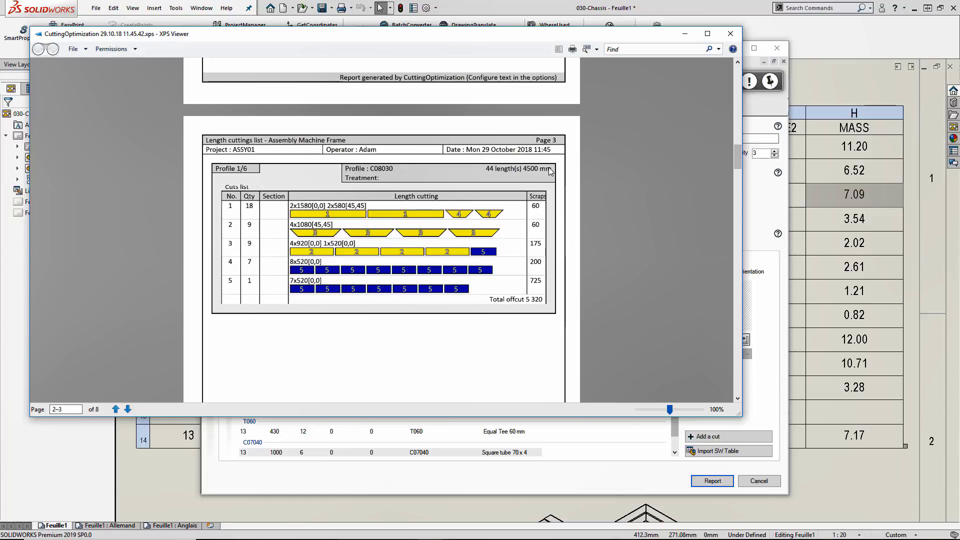
scroll(245, 198, "down", 17)
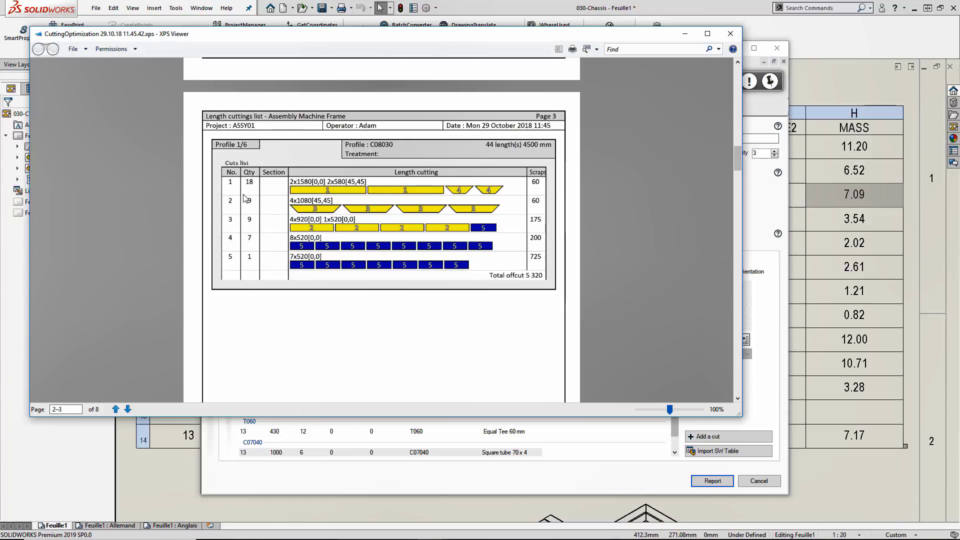
scroll(330, 237, "down", 7)
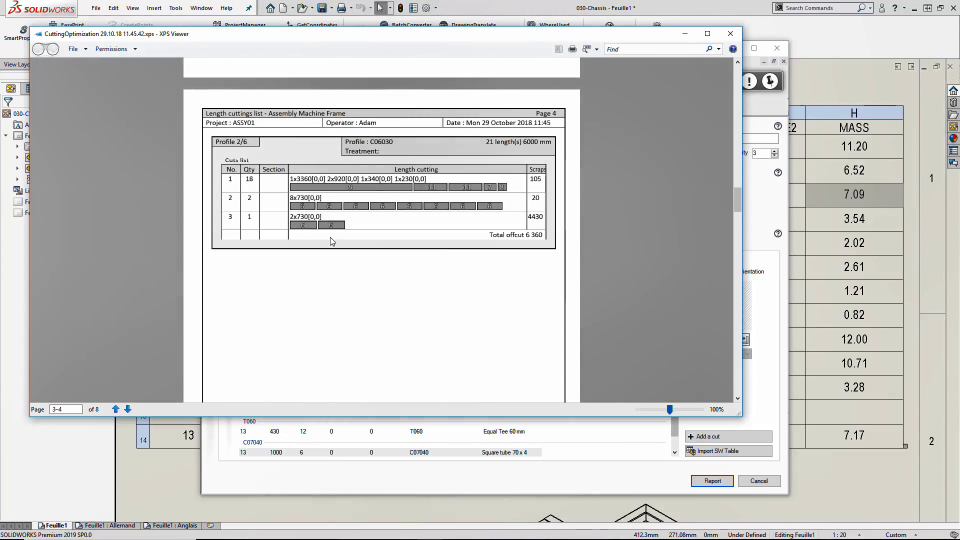
scroll(364, 251, "down", 1)
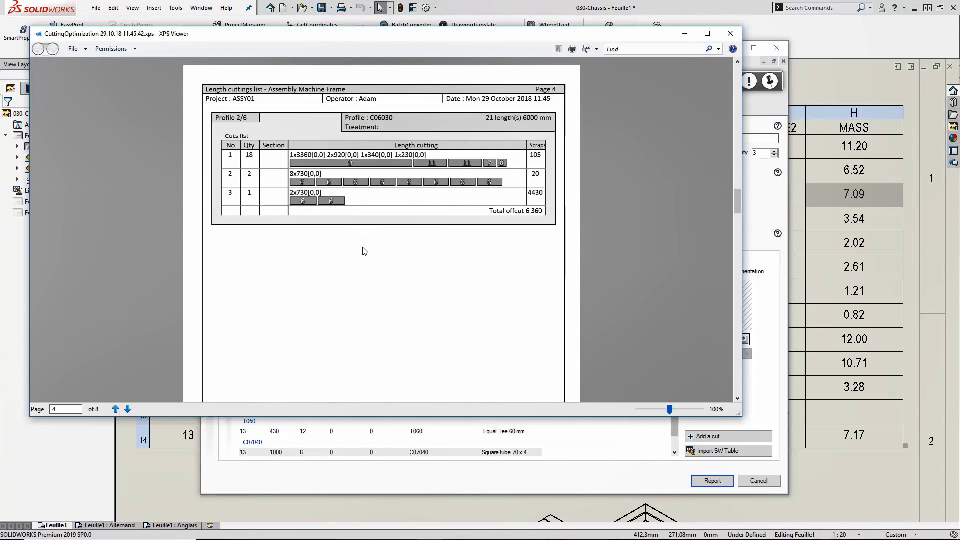
scroll(365, 251, "down", 20)
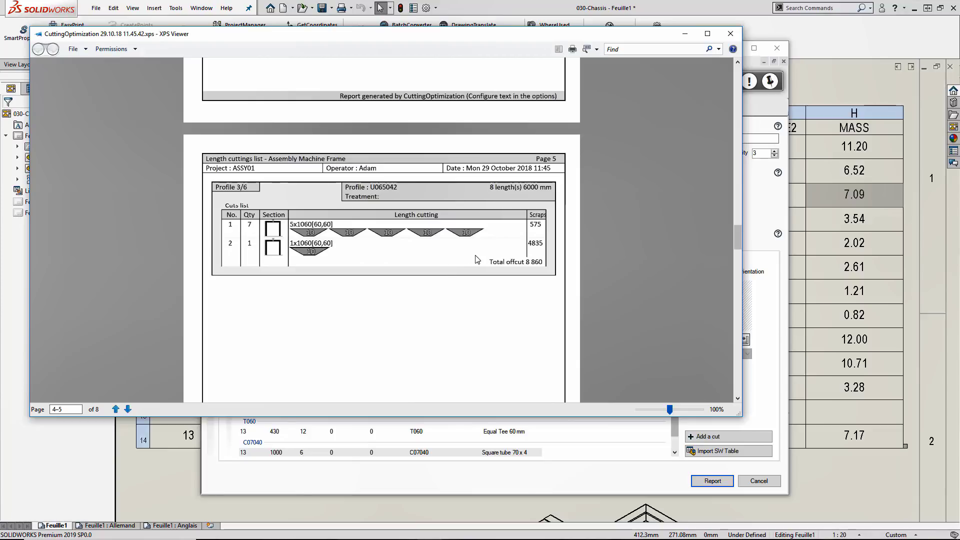
scroll(522, 264, "down", 20)
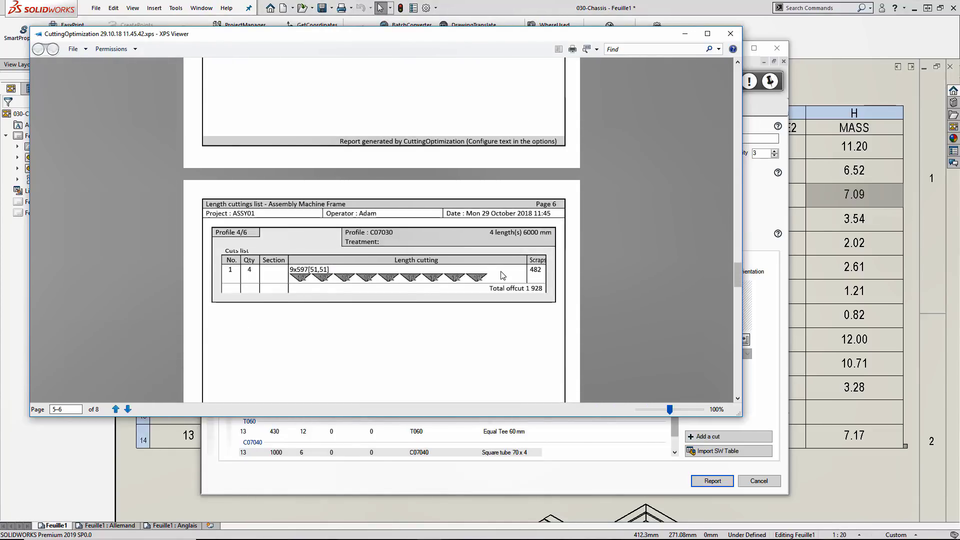
scroll(500, 276, "down", 5)
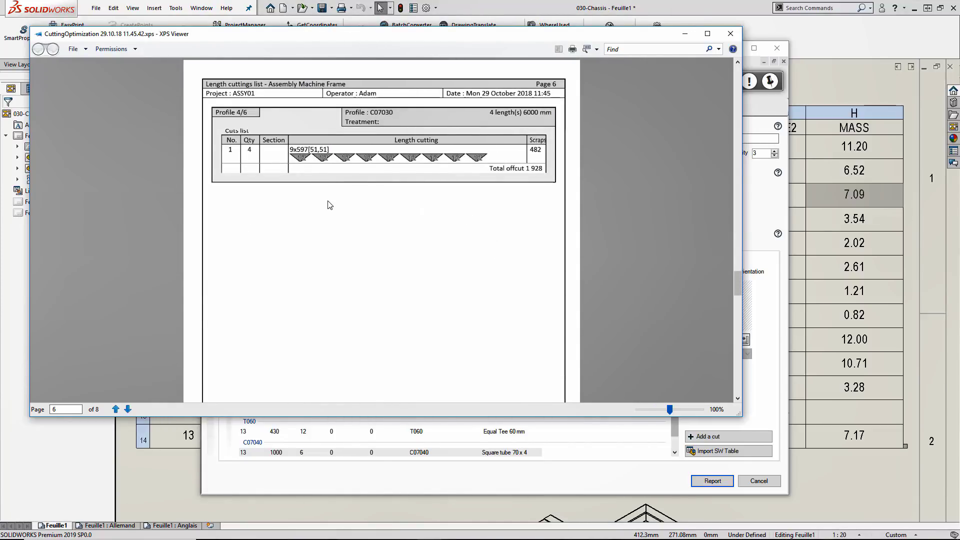